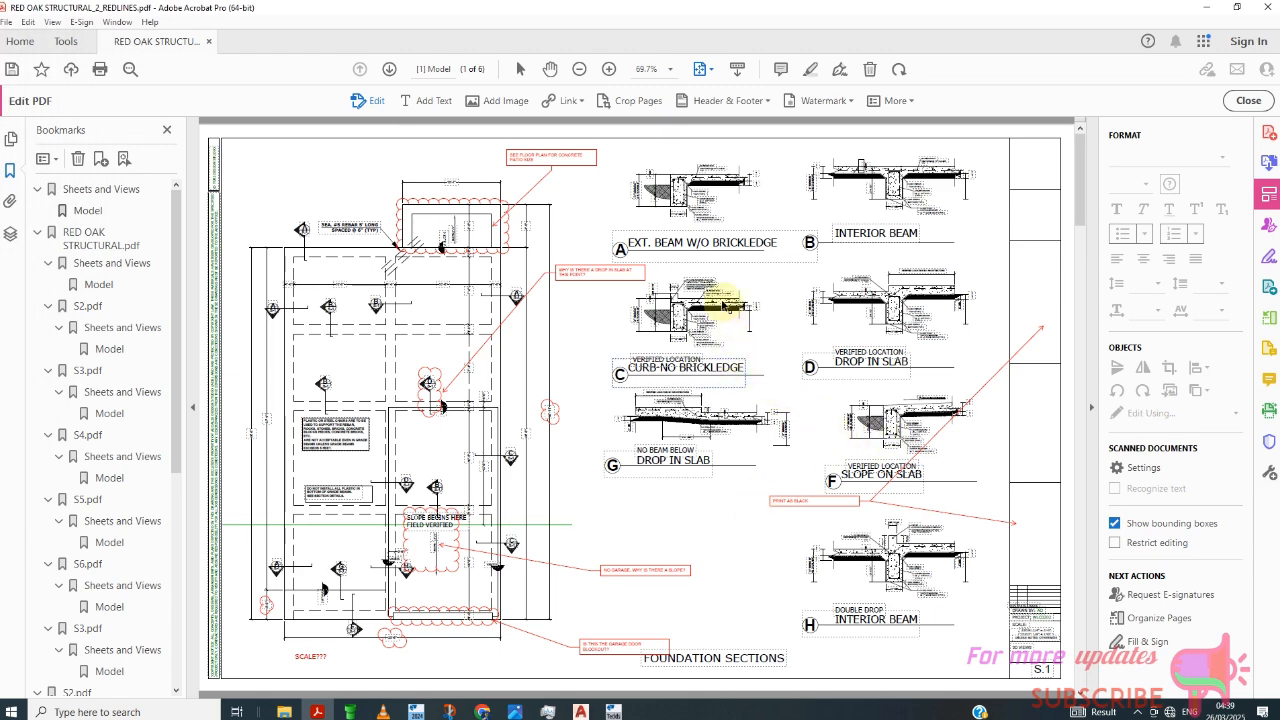
- Look through the redlined structural sheets and examine the foundation plan redlines on sheet S.1 at 100% zoom
{"action": "scroll", "coordinate": [703, 318], "scroll_direction": "down", "scroll_amount": 3}
{"action": "scroll", "coordinate": [703, 353], "scroll_direction": "up", "scroll_amount": 3}
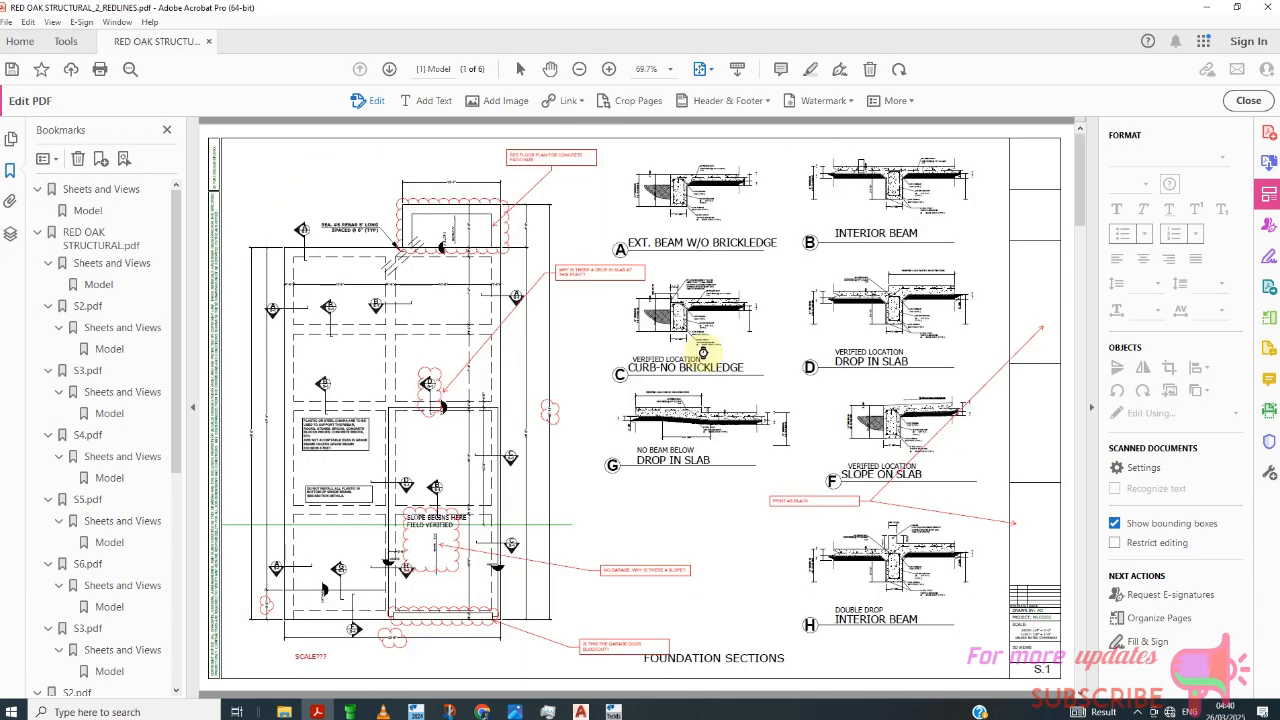
{"action": "scroll", "coordinate": [690, 320], "scroll_direction": "down", "scroll_amount": 5}
{"action": "scroll", "coordinate": [685, 327], "scroll_direction": "up", "scroll_amount": 1}
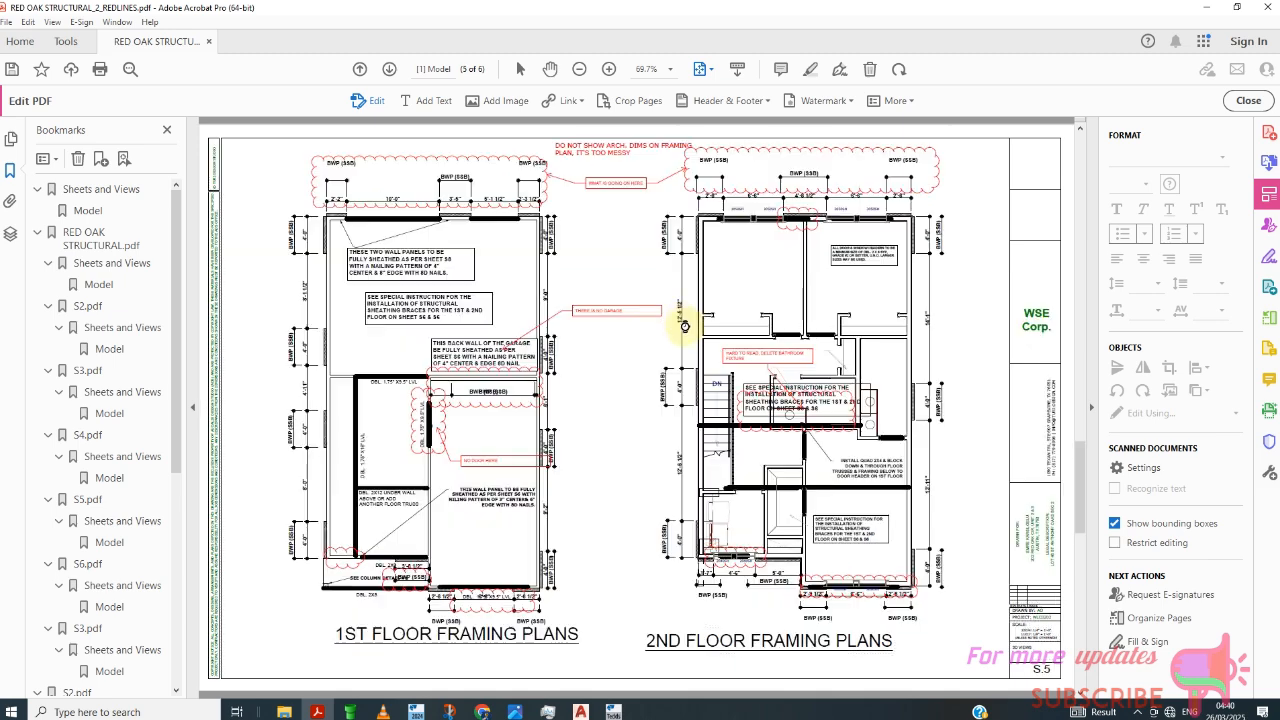
{"action": "scroll", "coordinate": [685, 327], "scroll_direction": "down", "scroll_amount": 1}
{"action": "scroll", "coordinate": [686, 360], "scroll_direction": "up", "scroll_amount": 4}
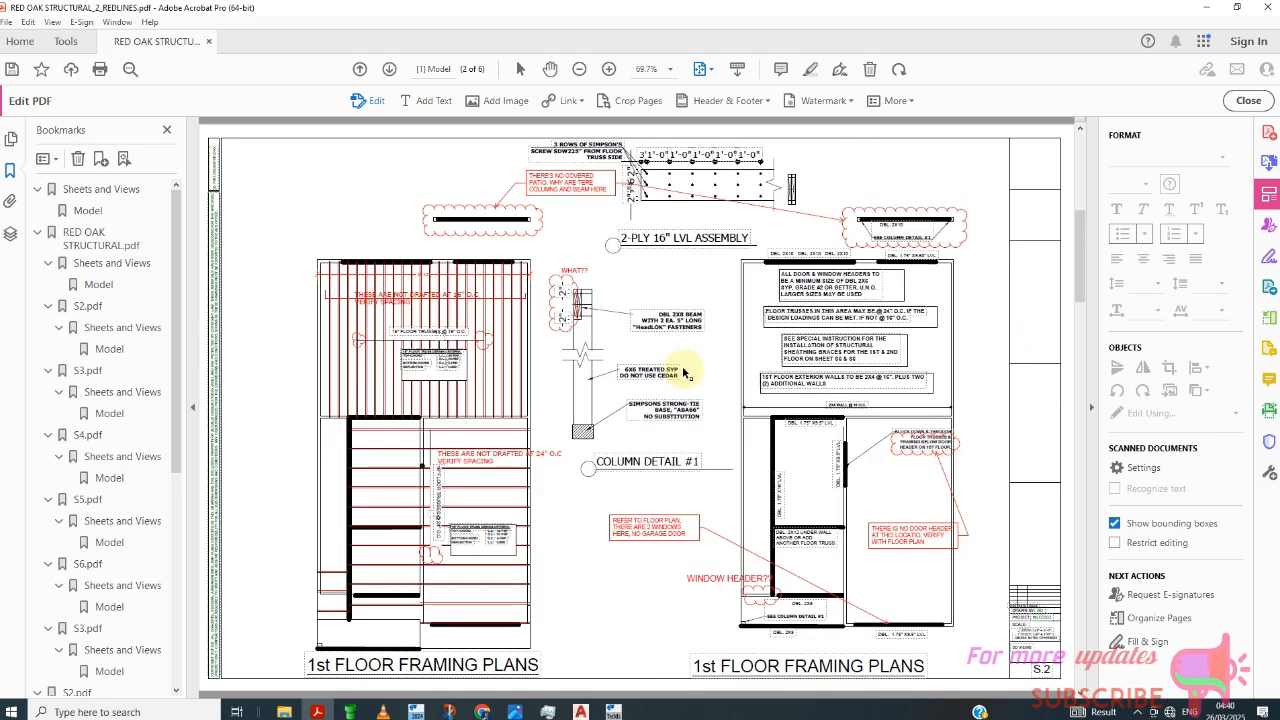
{"action": "scroll", "coordinate": [686, 373], "scroll_direction": "up", "scroll_amount": 1}
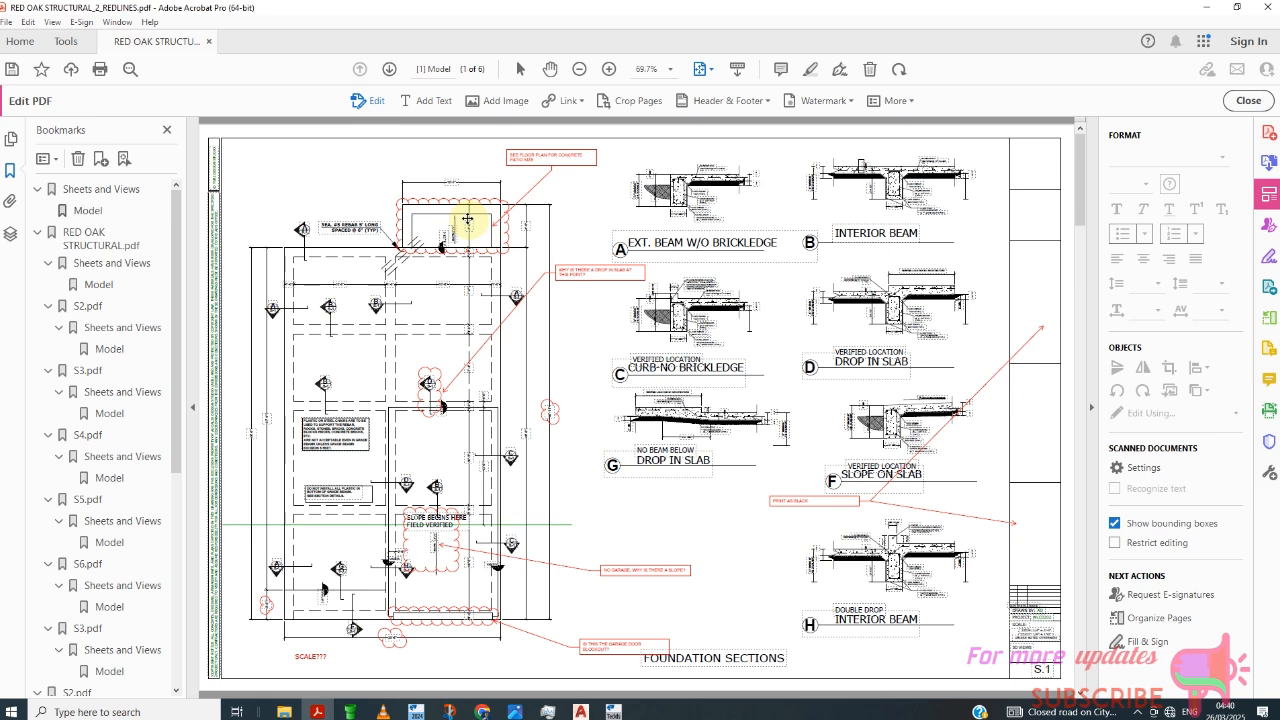
{"action": "left_click", "coordinate": [609, 69]}
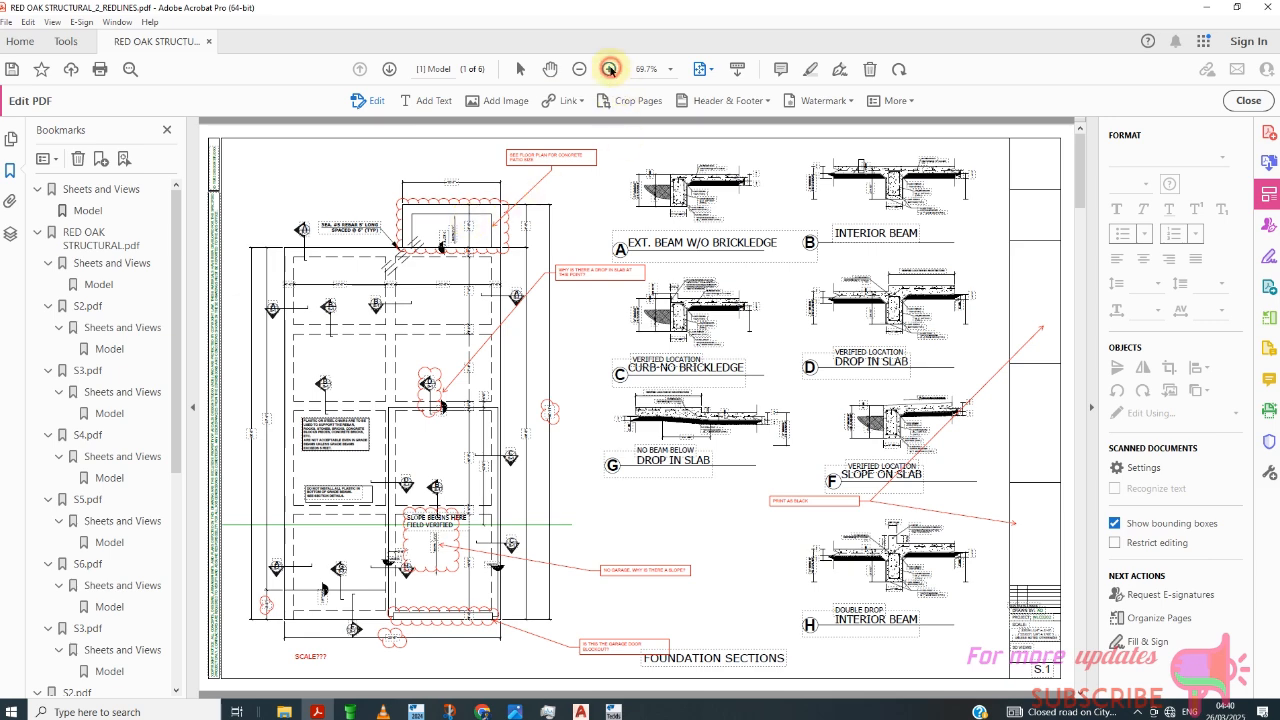
{"action": "left_click", "coordinate": [609, 69]}
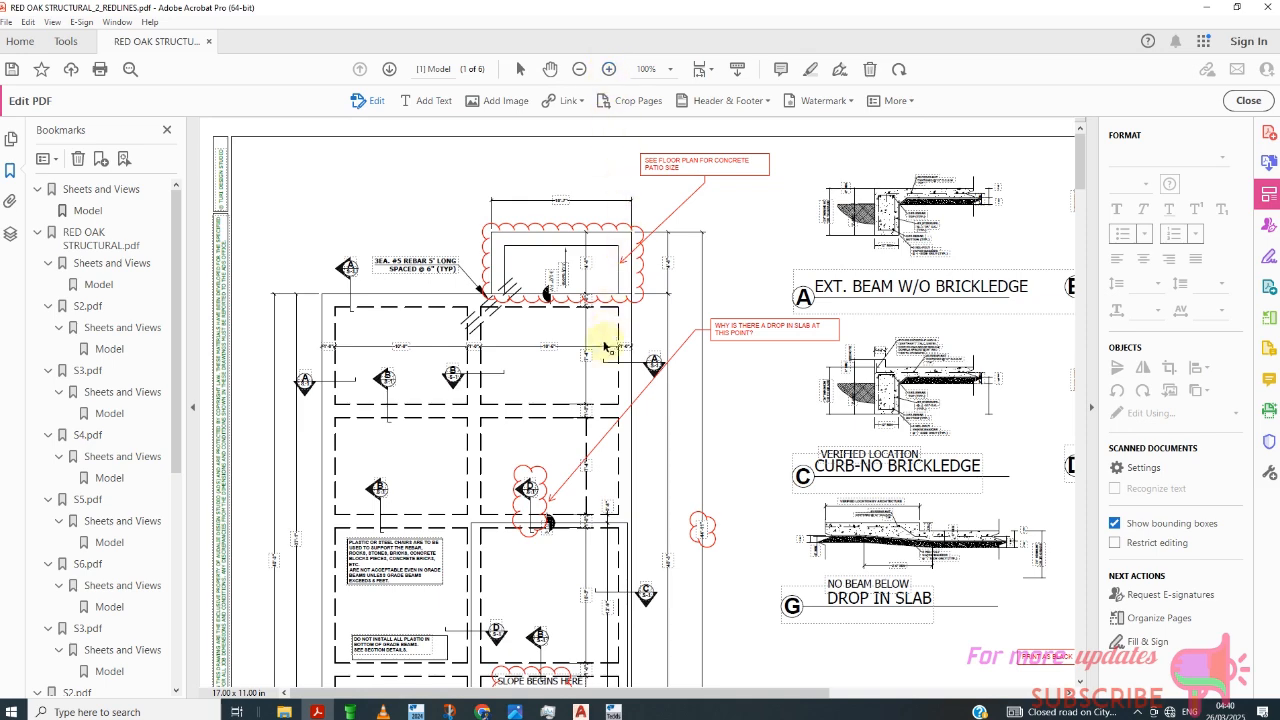
{"action": "scroll", "coordinate": [600, 340], "scroll_direction": "down", "scroll_amount": 1}
{"action": "left_click_drag", "start_coordinate": [603, 694], "coordinate": [652, 694]}
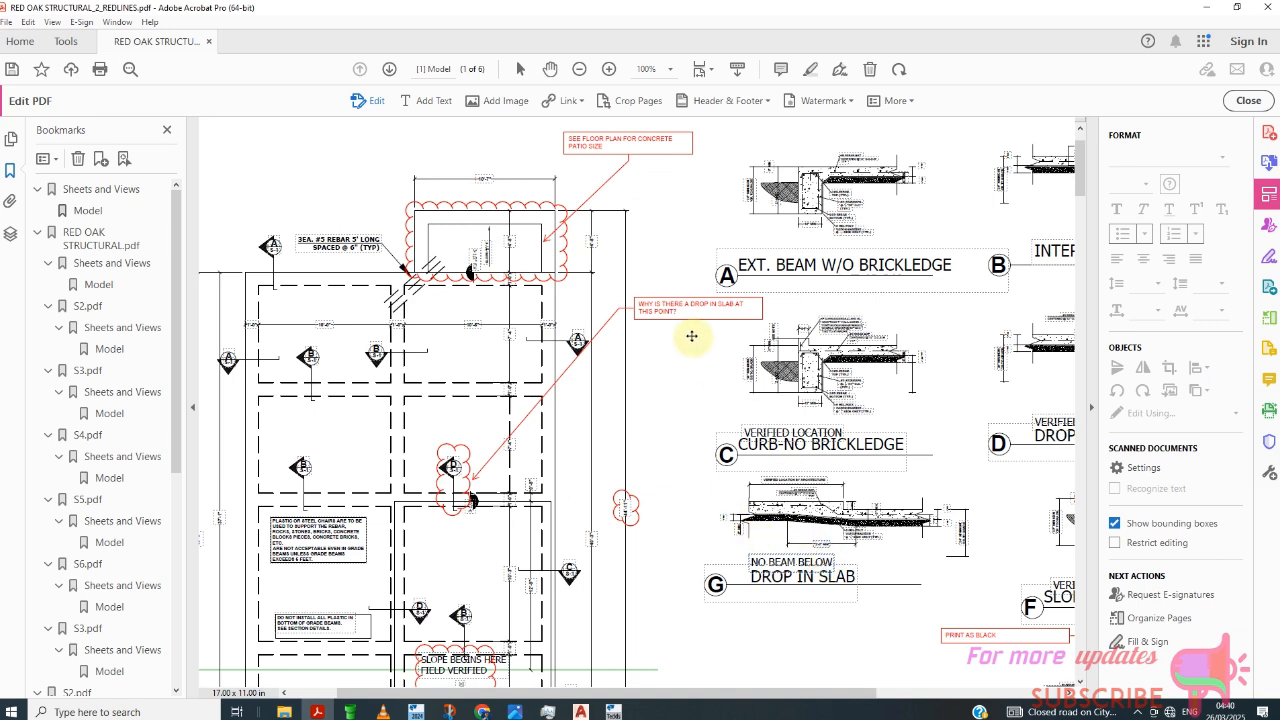
- Select the first text line of the redline callout about the concrete patio size, and release the selection
{"action": "left_click", "coordinate": [633, 142]}
{"action": "triple_click", "coordinate": [633, 137]}
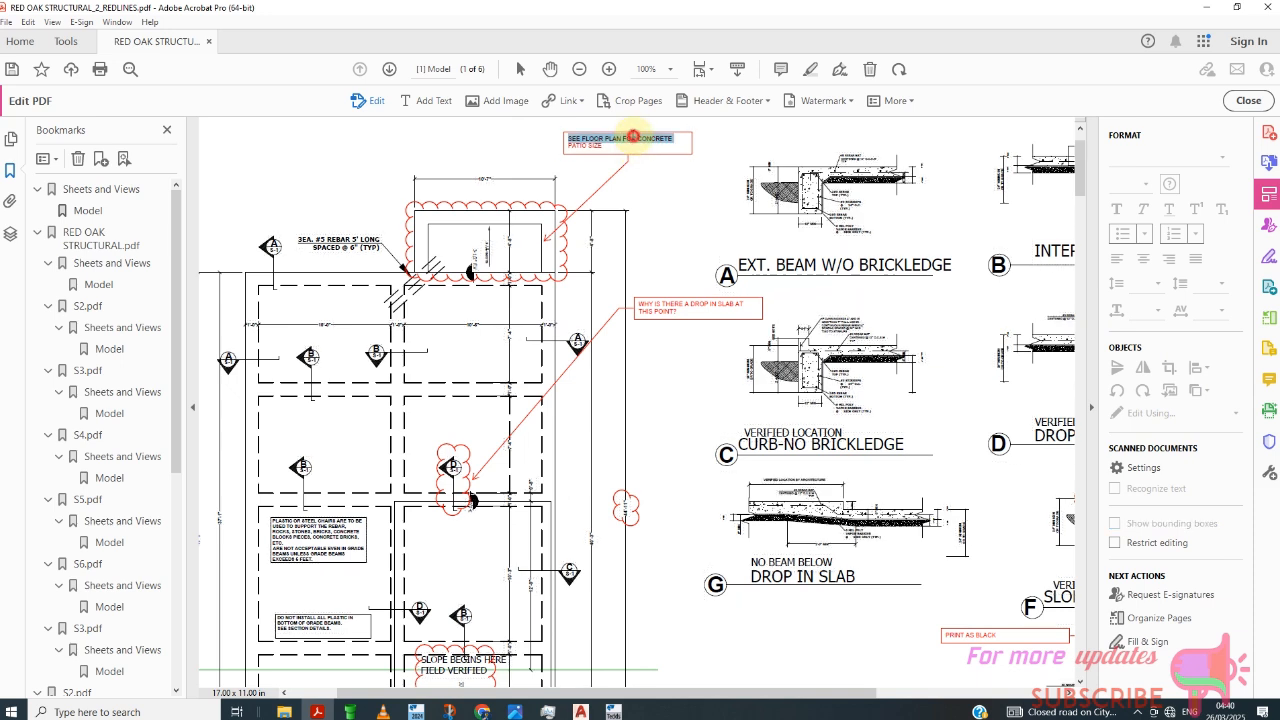
{"action": "left_click", "coordinate": [737, 251]}
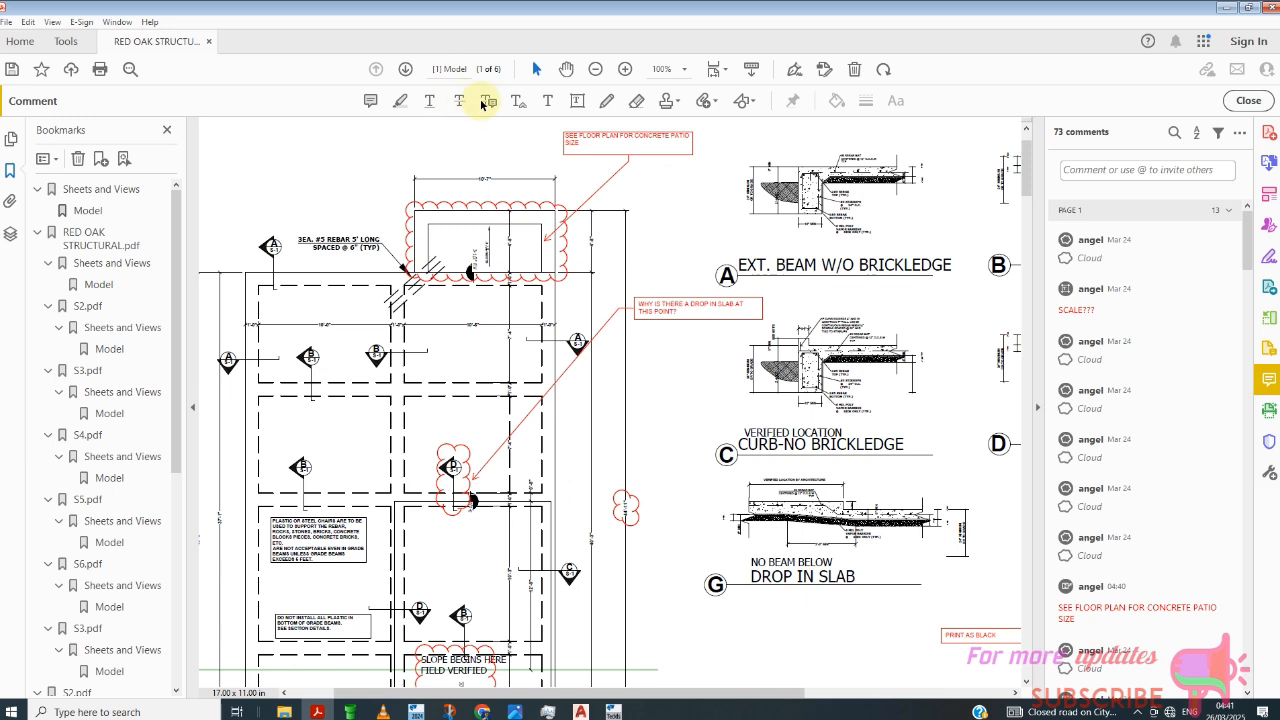
{"action": "left_click", "coordinate": [371, 101]}
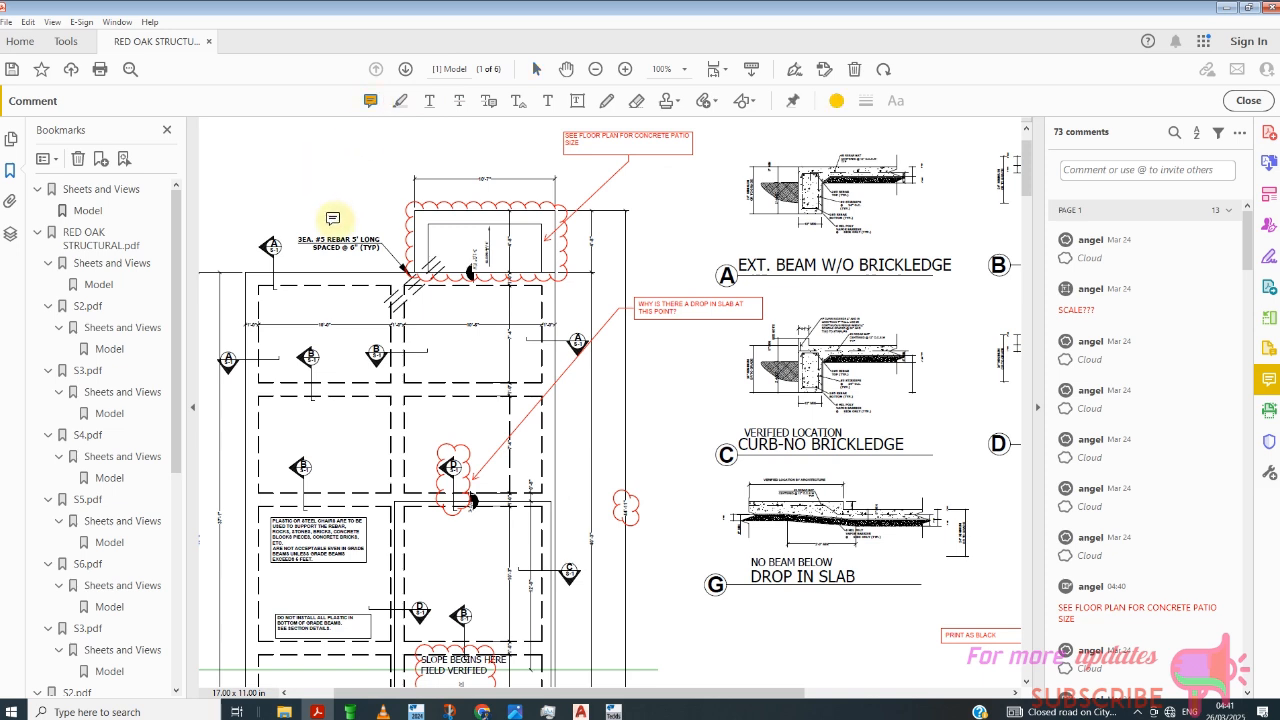
{"action": "left_click", "coordinate": [334, 227]}
{"action": "key", "text": "Escape"}
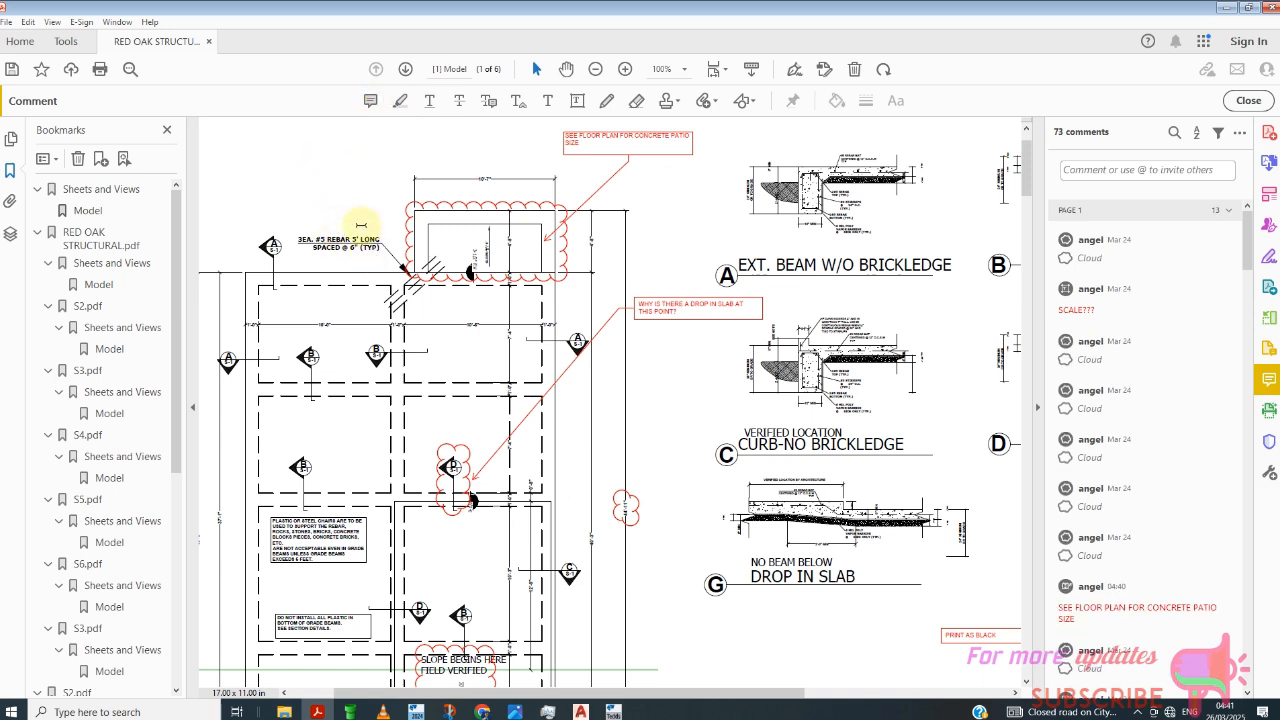
- Add a sticky note above the rebar label on the foundation plan and post the comment "CHECK THIS OUT. did yoy change ?"
{"action": "left_click", "coordinate": [370, 101]}
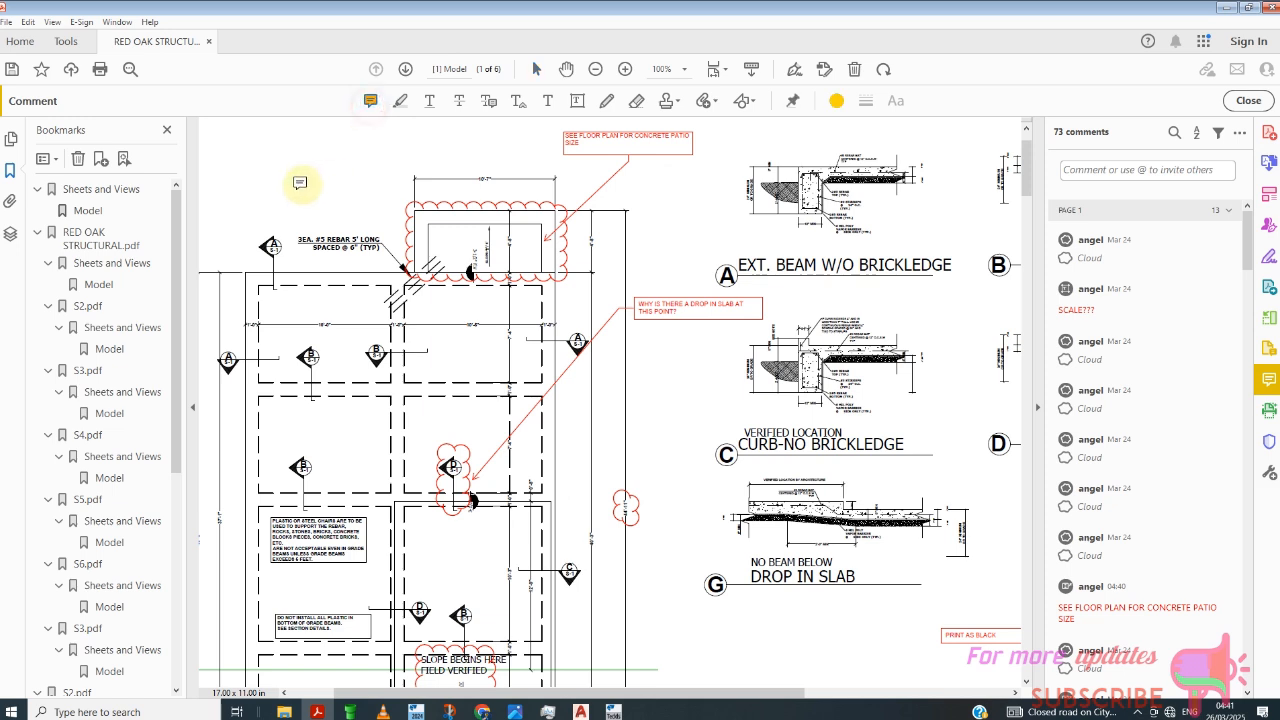
{"action": "left_click", "coordinate": [300, 183]}
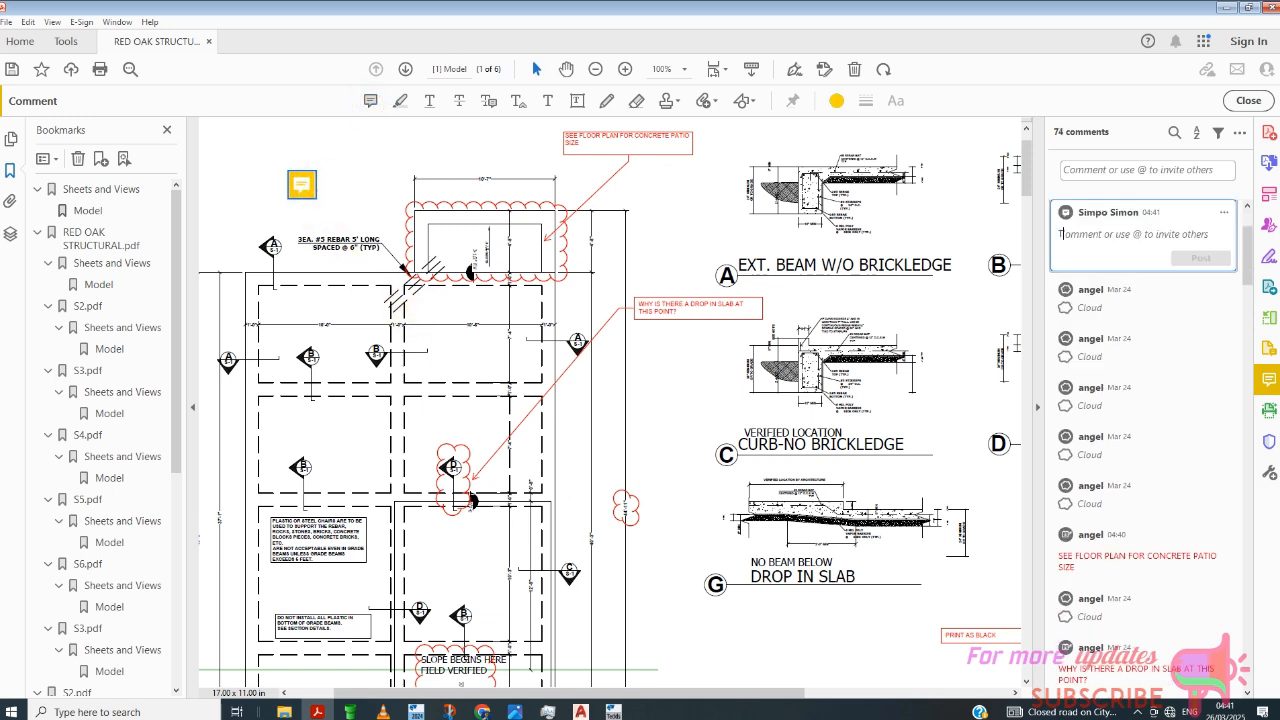
{"action": "type", "text": "T"}
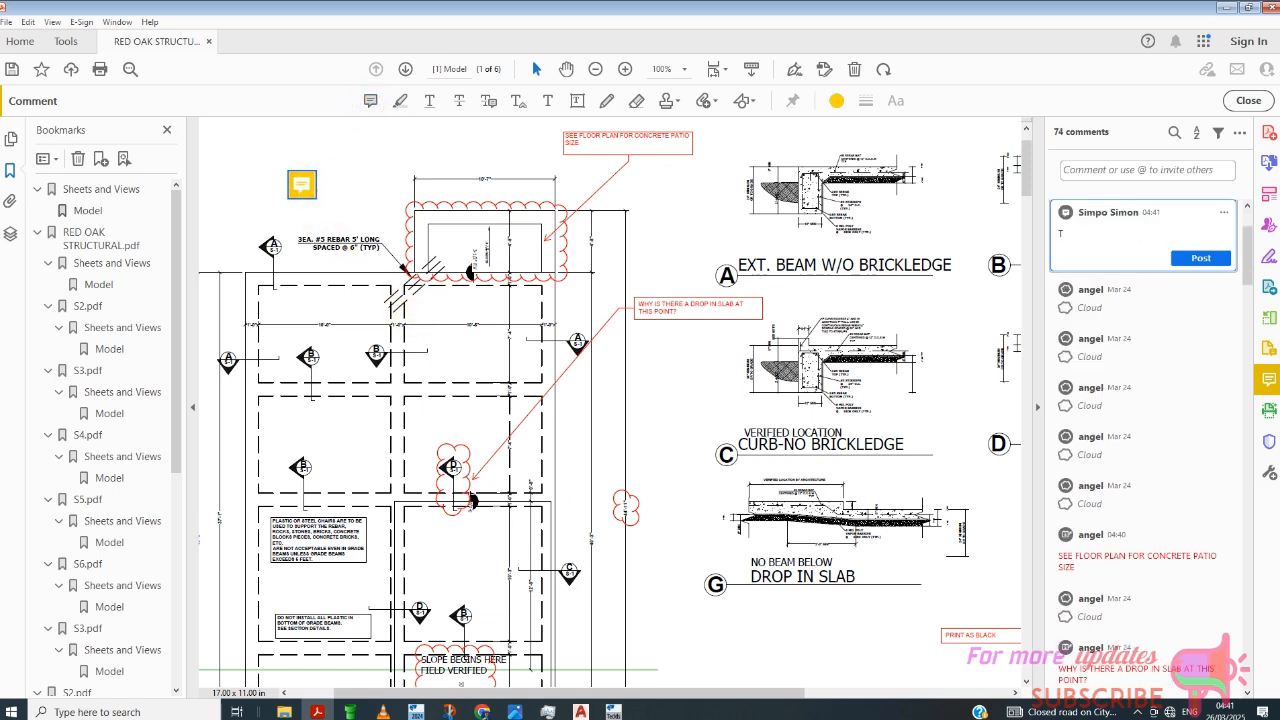
{"action": "key", "text": "BackSpace"}
{"action": "type", "text": "CH"}
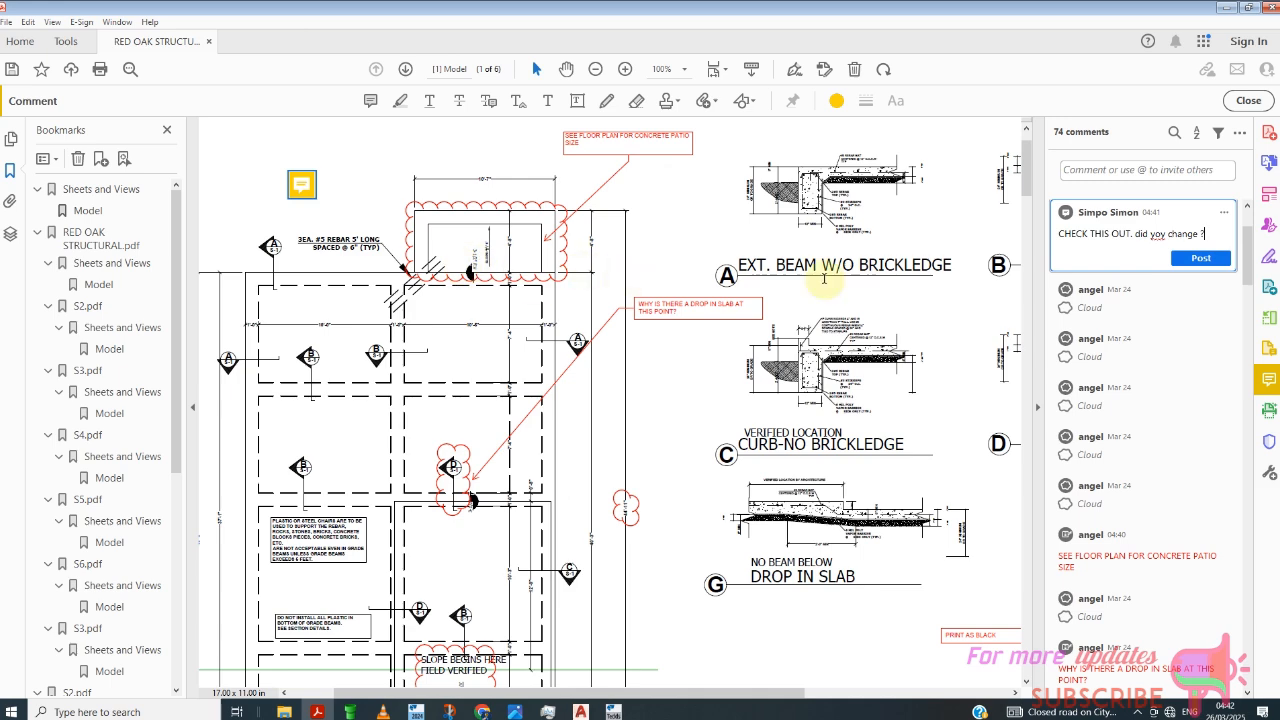
{"action": "left_click", "coordinate": [1207, 267]}
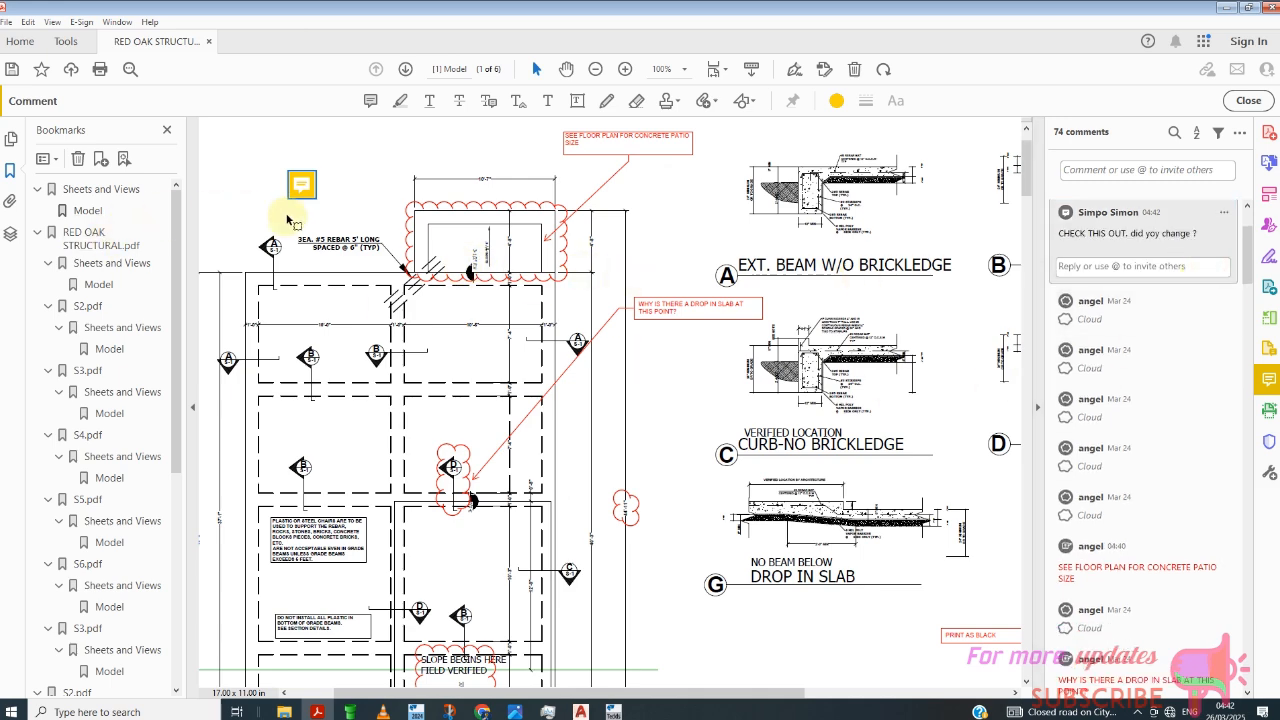
- Add a text box comment reading "yyyyy" and place it above the sticky note
{"action": "scroll", "coordinate": [304, 215], "scroll_direction": "up", "scroll_amount": 1}
{"action": "scroll", "coordinate": [450, 270], "scroll_direction": "down", "scroll_amount": 1}
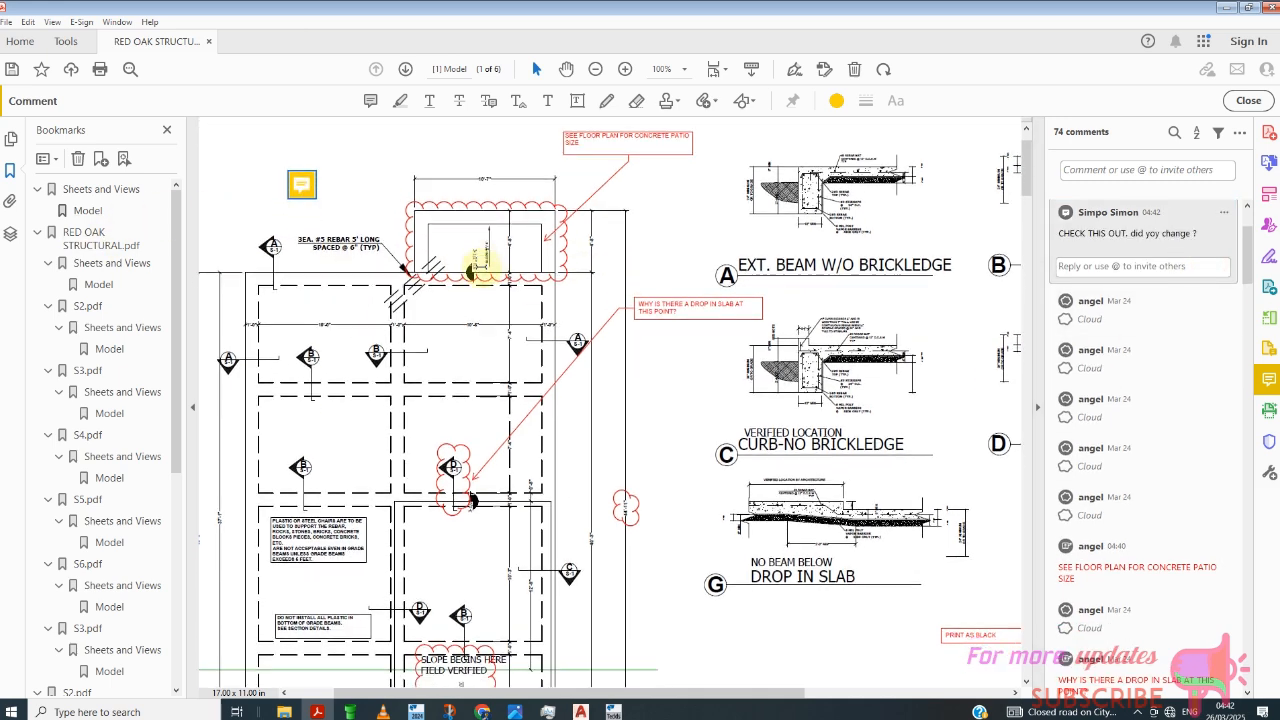
{"action": "scroll", "coordinate": [475, 265], "scroll_direction": "up", "scroll_amount": 1}
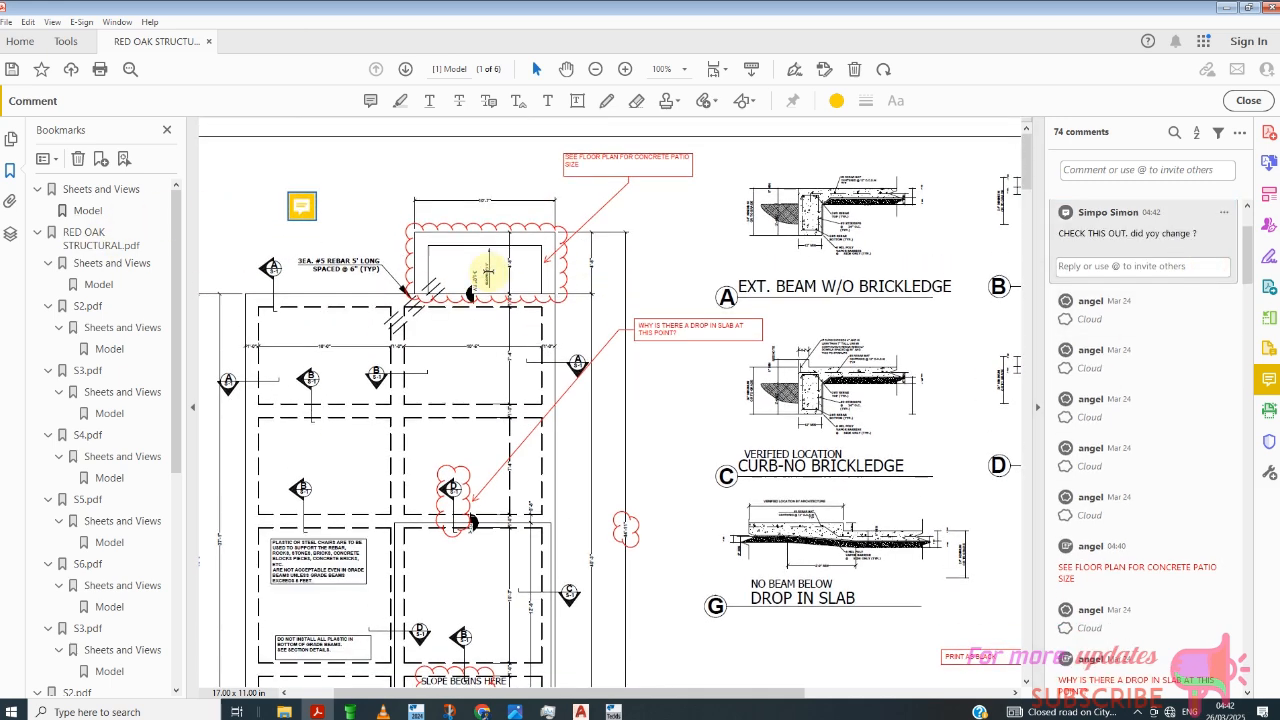
{"action": "left_click", "coordinate": [577, 101]}
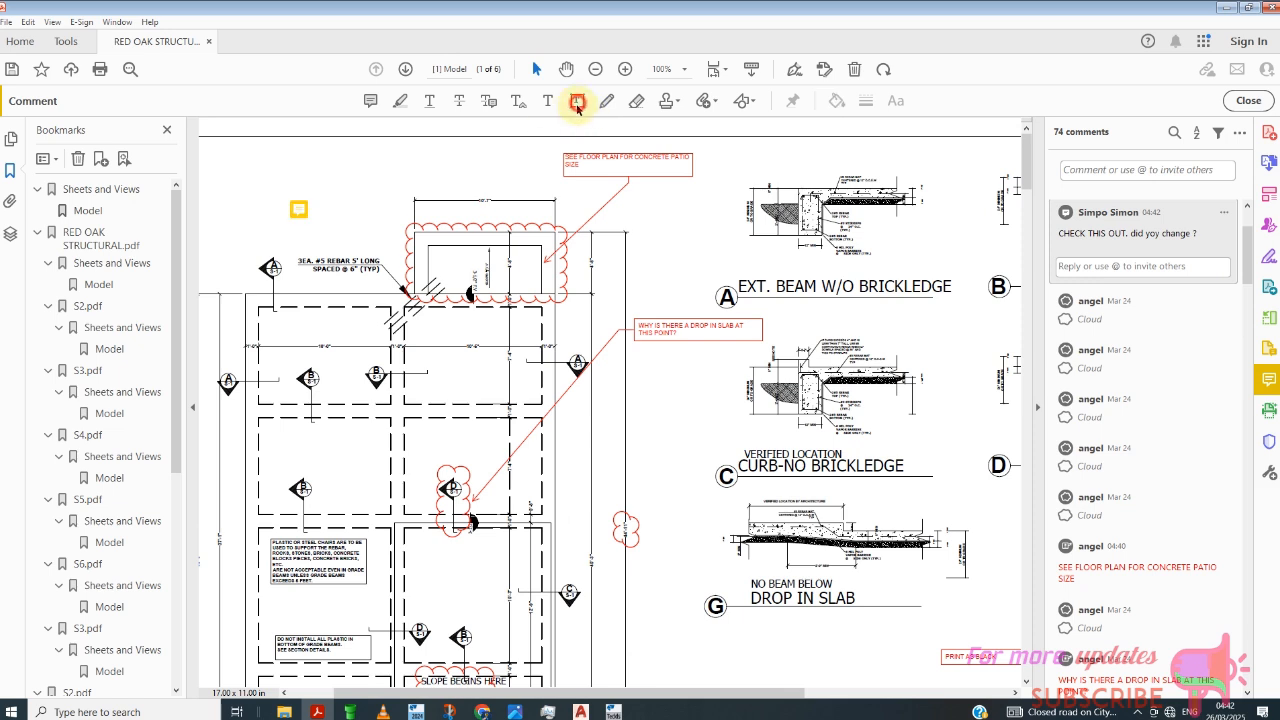
{"action": "left_click", "coordinate": [357, 220]}
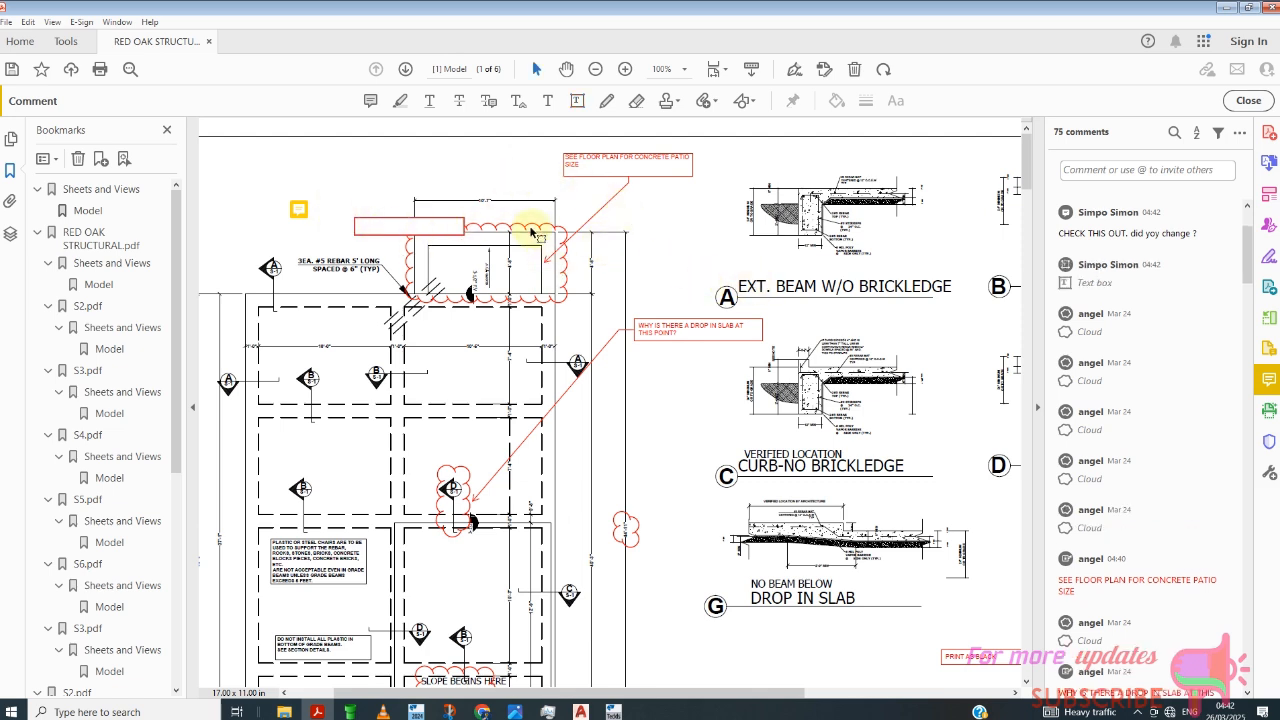
{"action": "left_click", "coordinate": [402, 224]}
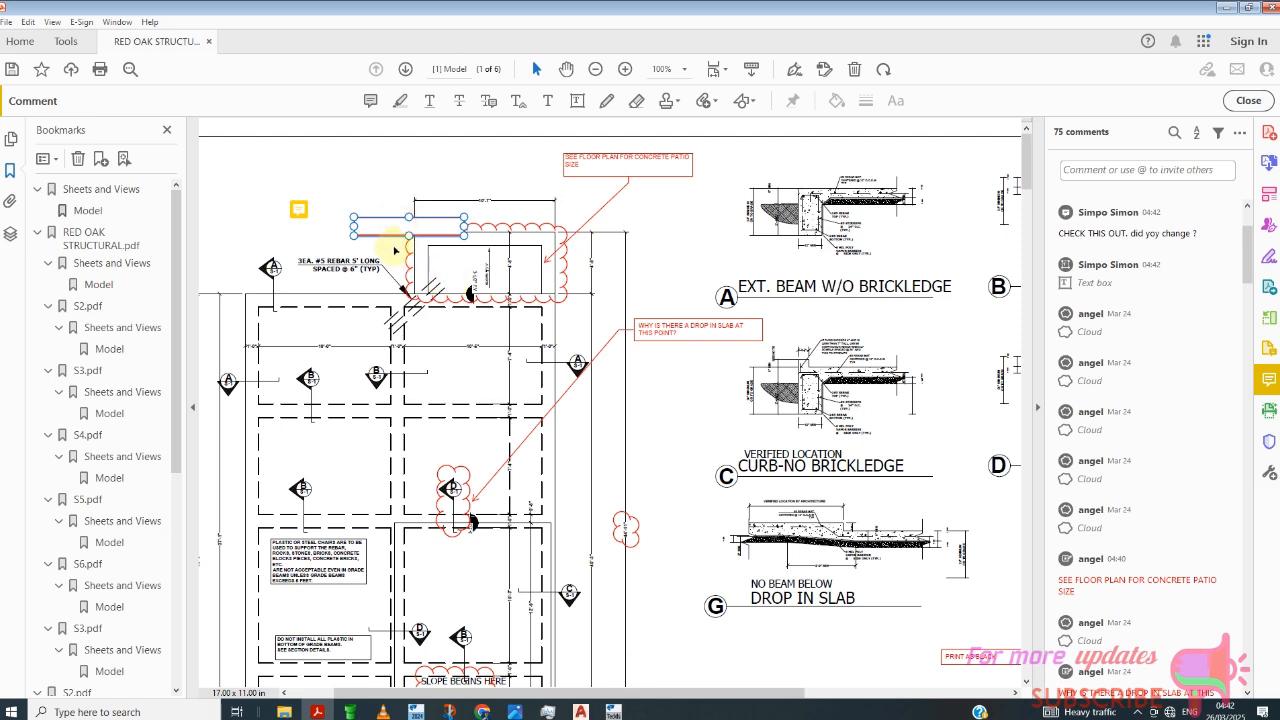
{"action": "left_click_drag", "start_coordinate": [385, 227], "coordinate": [293, 151]}
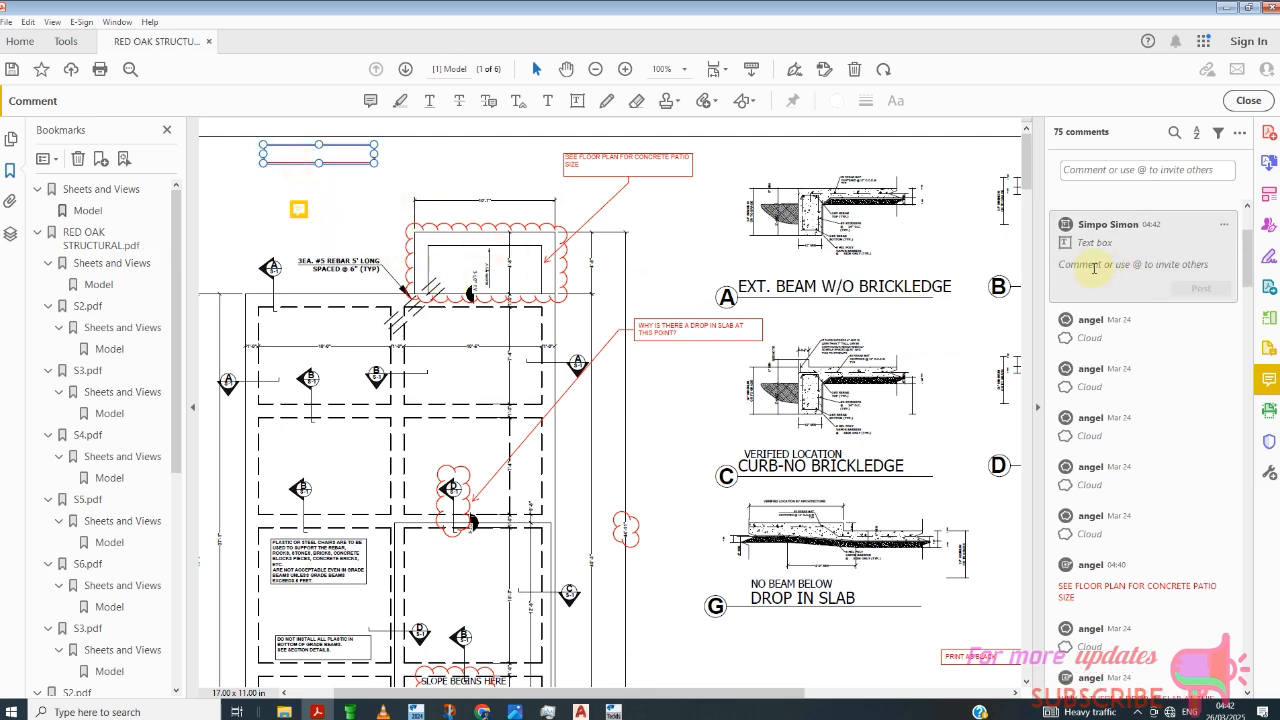
{"action": "type", "text": "yyyyy"}
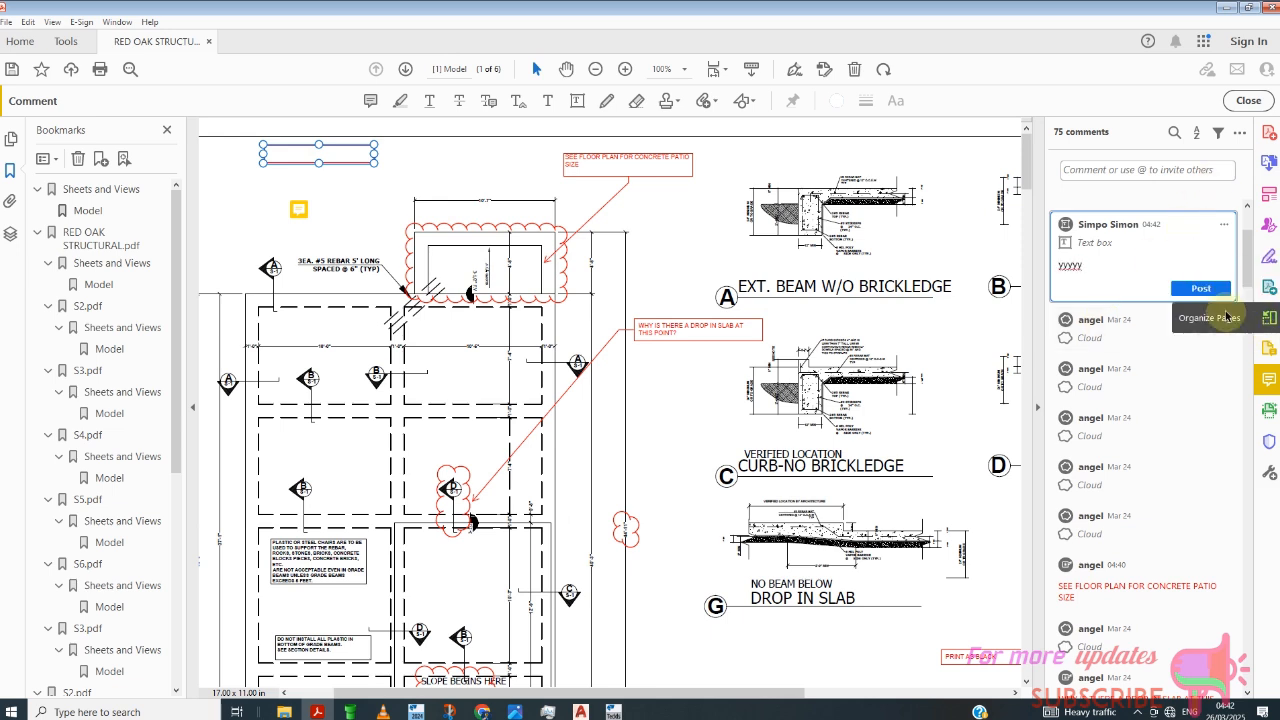
{"action": "left_click", "coordinate": [1201, 288]}
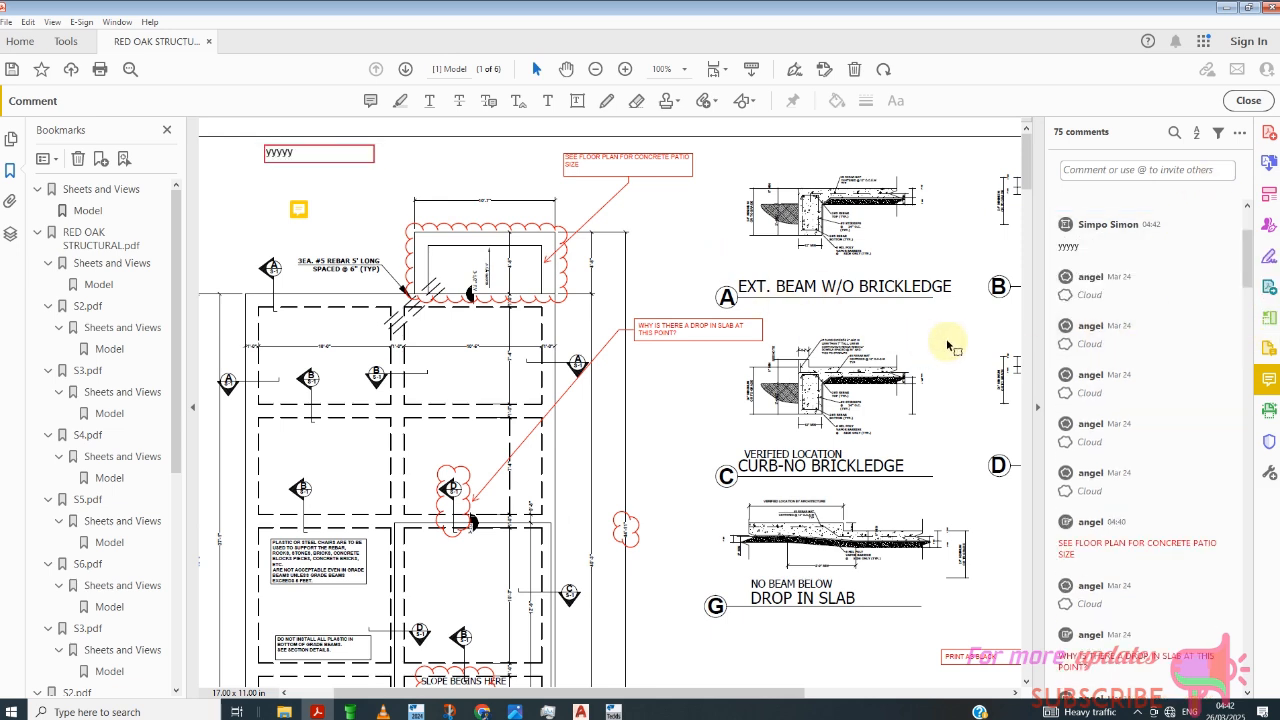
- Set the Pencil tool's color to purple and sketch a freehand loop around the EXT. BEAM W/O BRICKLEDGE detail
{"action": "left_click", "coordinate": [604, 106]}
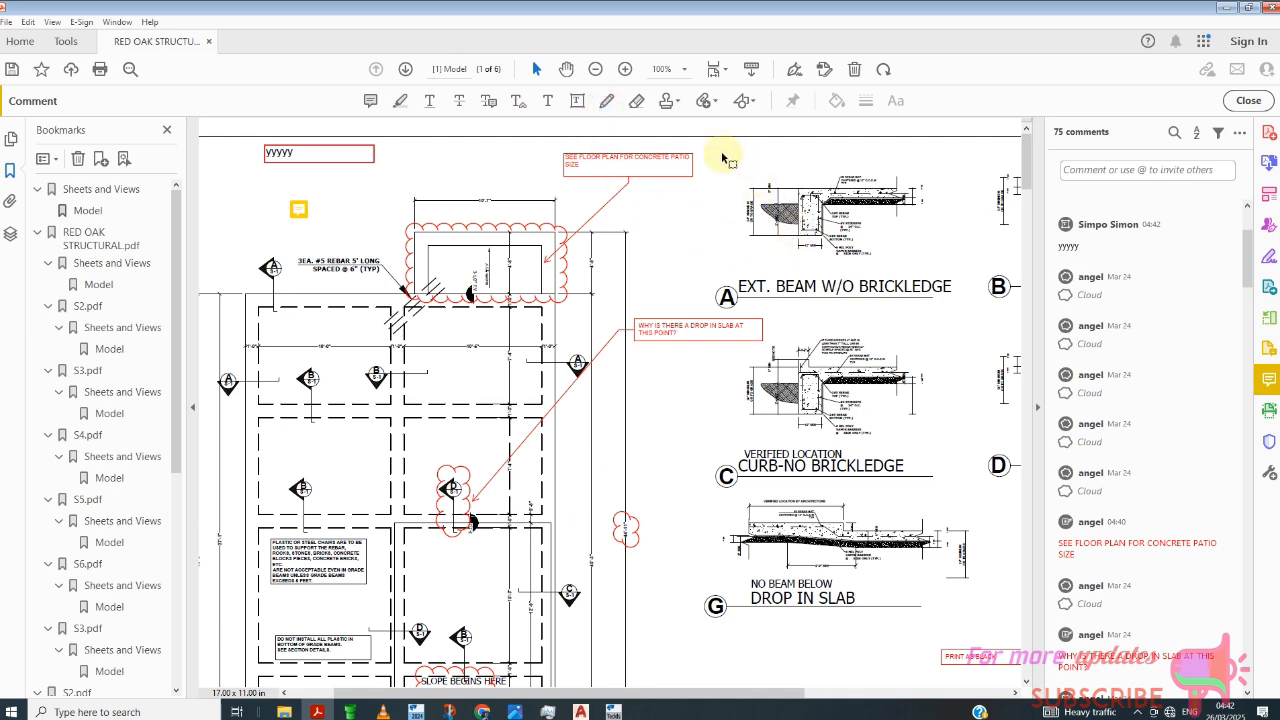
{"action": "mouse_move", "coordinate": [723, 152]}
{"action": "left_mouse_down"}
{"action": "mouse_move", "coordinate": [727, 232]}
{"action": "mouse_move", "coordinate": [865, 292]}
{"action": "mouse_move", "coordinate": [708, 174]}
{"action": "left_mouse_up"}
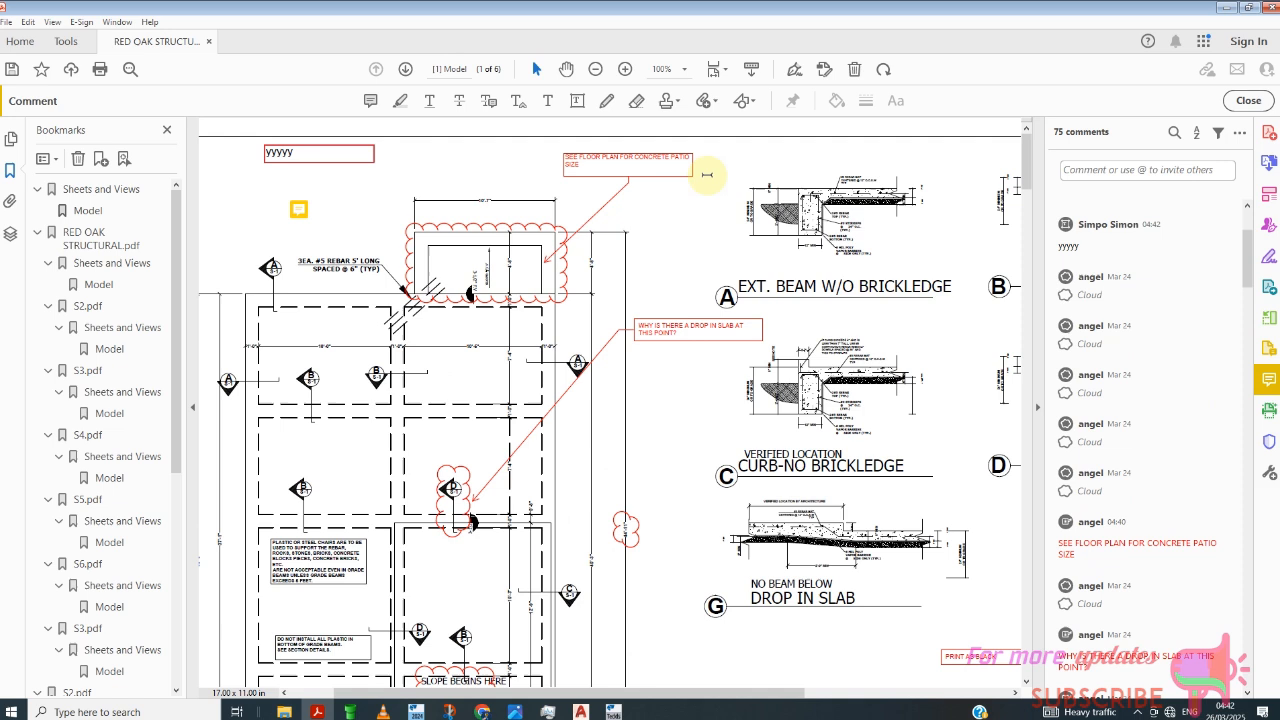
{"action": "left_click", "coordinate": [605, 100]}
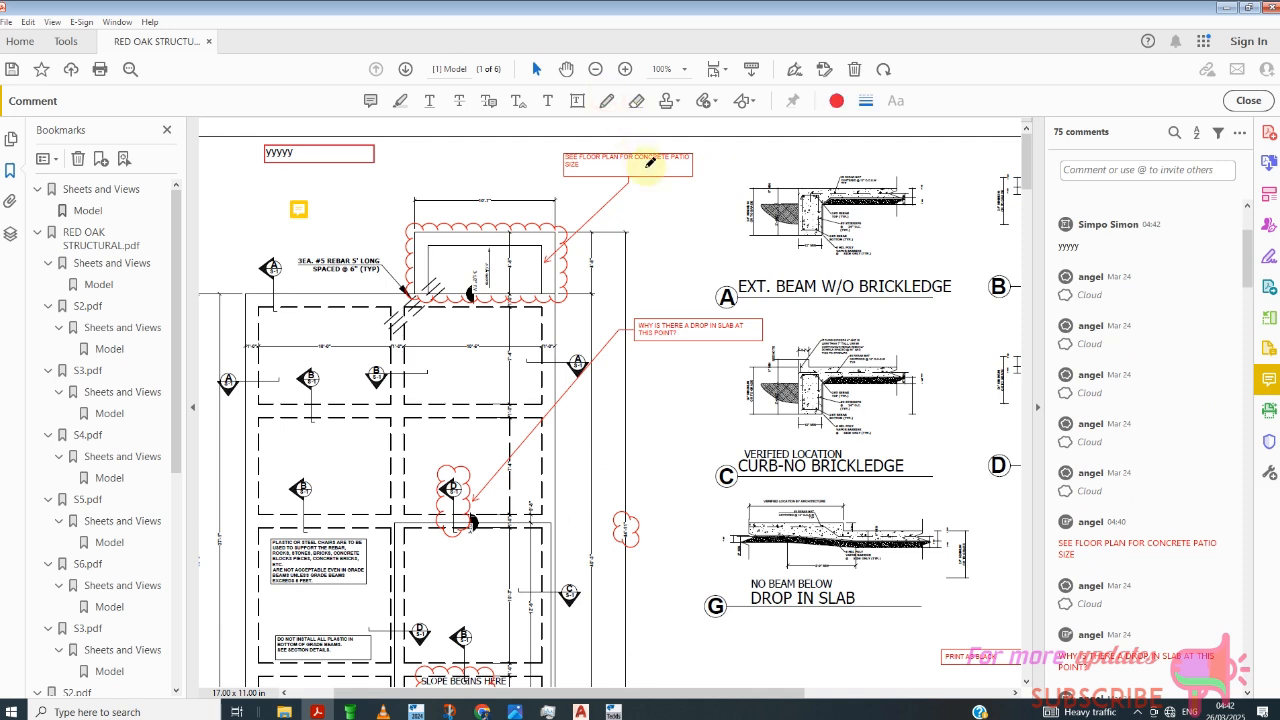
{"action": "left_click", "coordinate": [837, 101]}
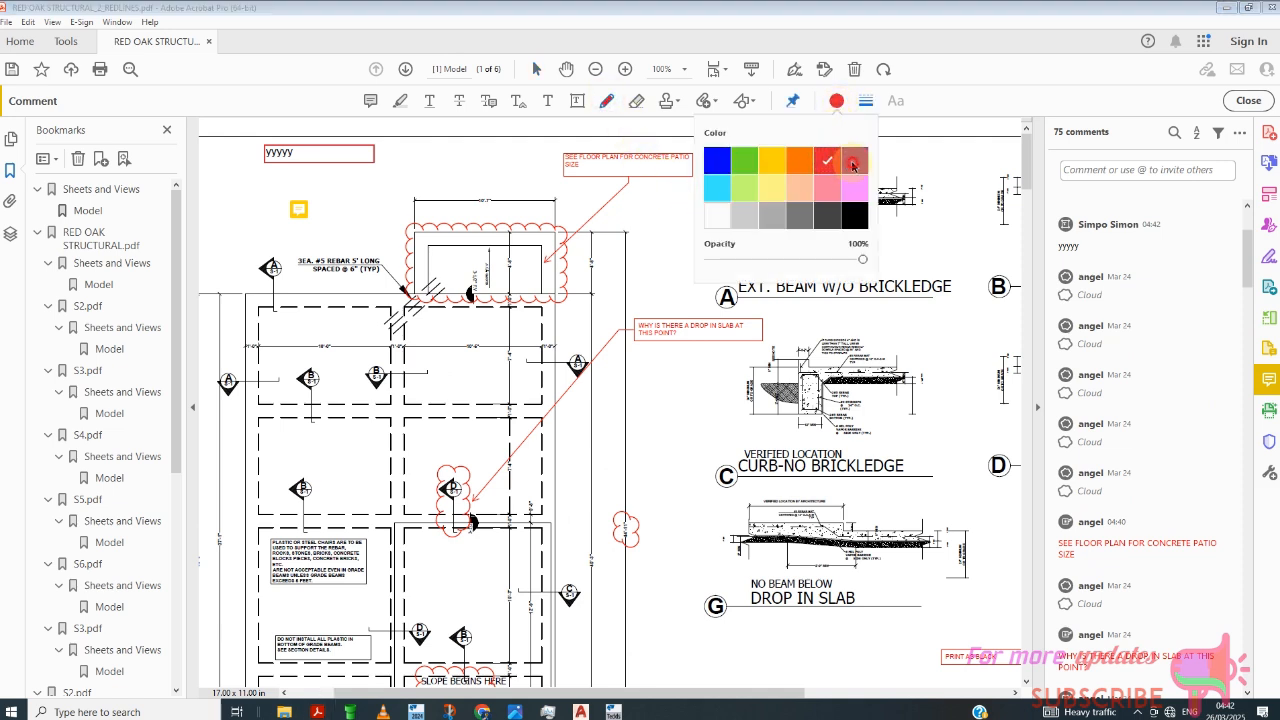
{"action": "left_click", "coordinate": [853, 162]}
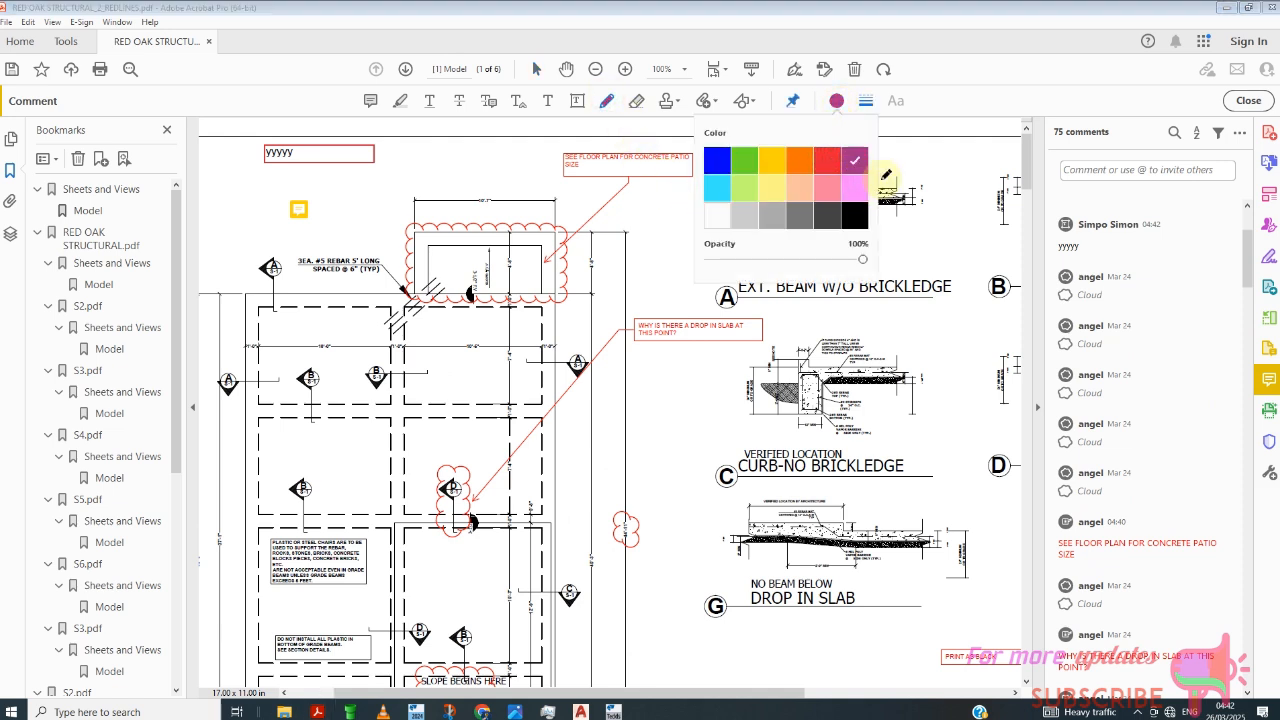
{"action": "left_click", "coordinate": [661, 247]}
{"action": "mouse_move", "coordinate": [736, 167]}
{"action": "left_mouse_down"}
{"action": "mouse_move", "coordinate": [800, 257]}
{"action": "mouse_move", "coordinate": [779, 129]}
{"action": "mouse_move", "coordinate": [823, 177]}
{"action": "mouse_move", "coordinate": [835, 168]}
{"action": "left_mouse_up"}
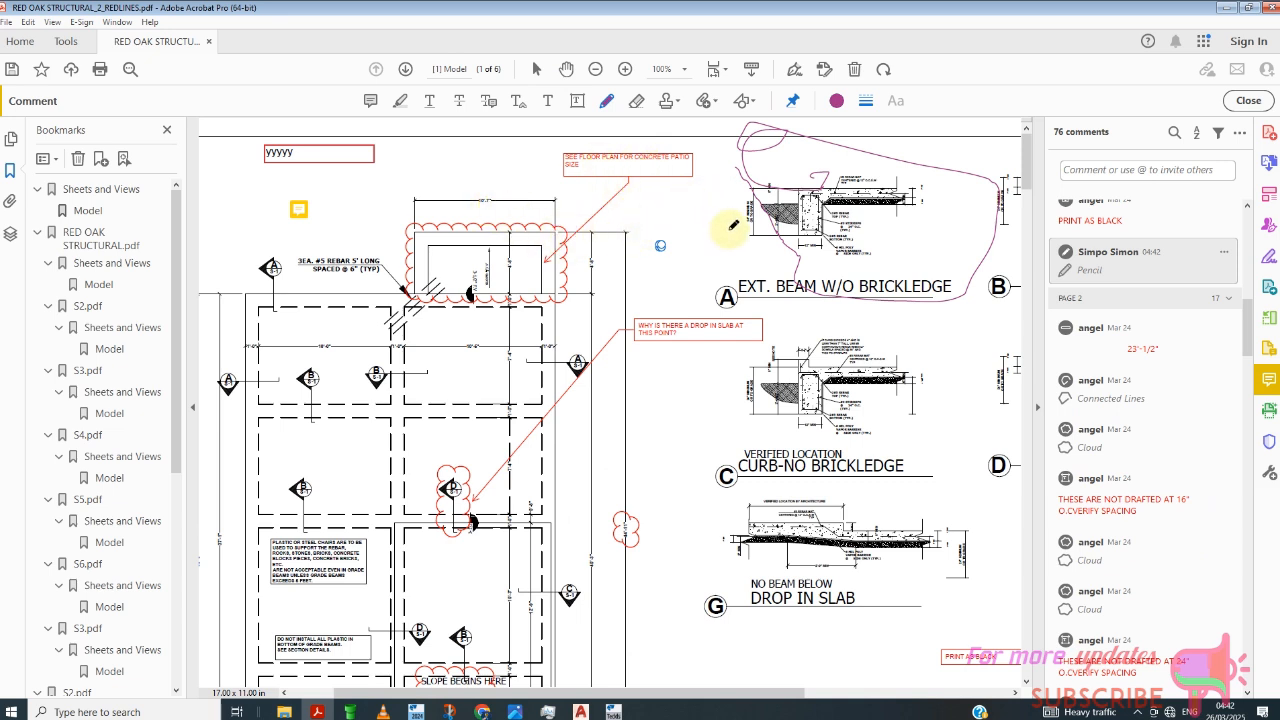
{"action": "scroll", "coordinate": [736, 212], "scroll_direction": "down", "scroll_amount": 1}
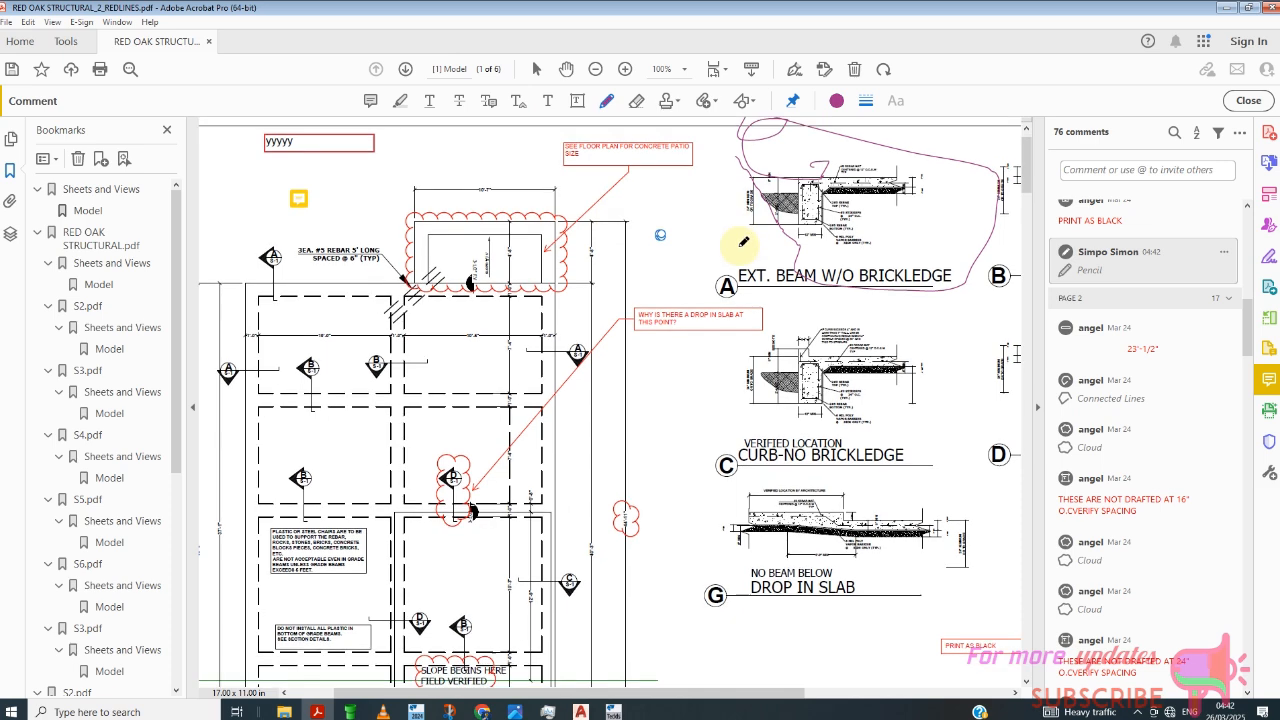
{"action": "scroll", "coordinate": [708, 186], "scroll_direction": "up", "scroll_amount": 1}
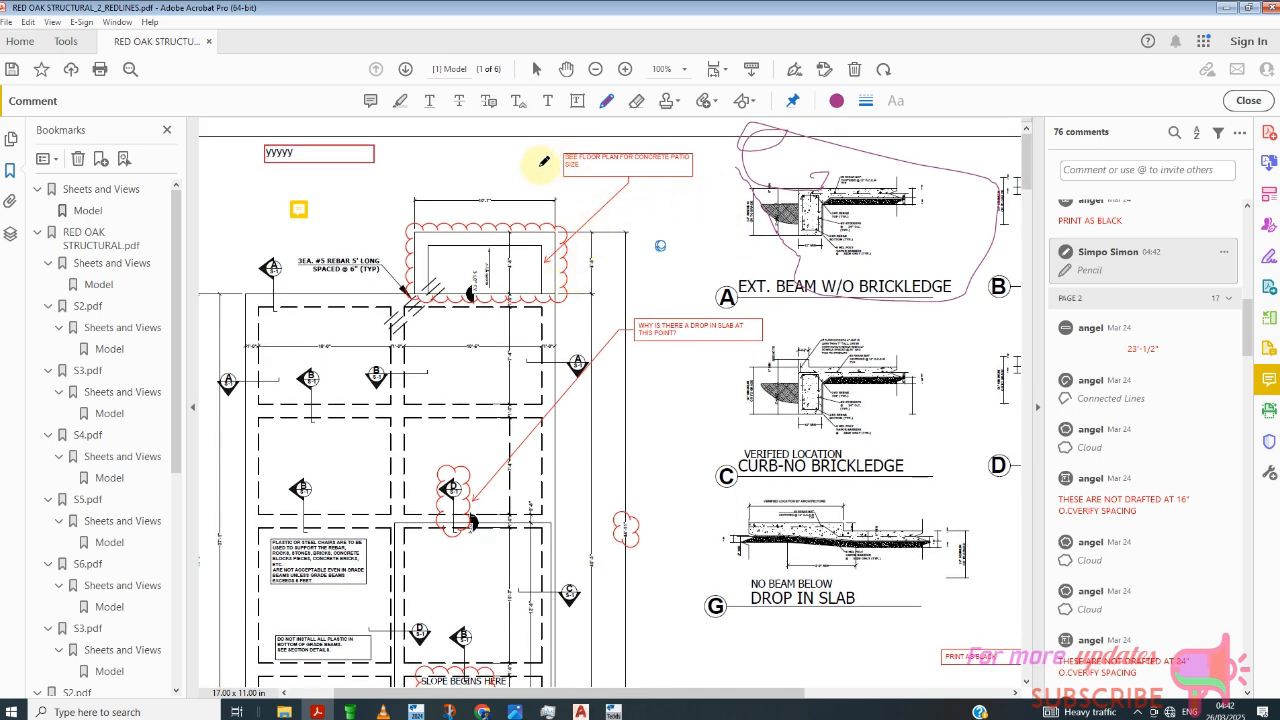
{"action": "scroll", "coordinate": [576, 230], "scroll_direction": "down", "scroll_amount": 1}
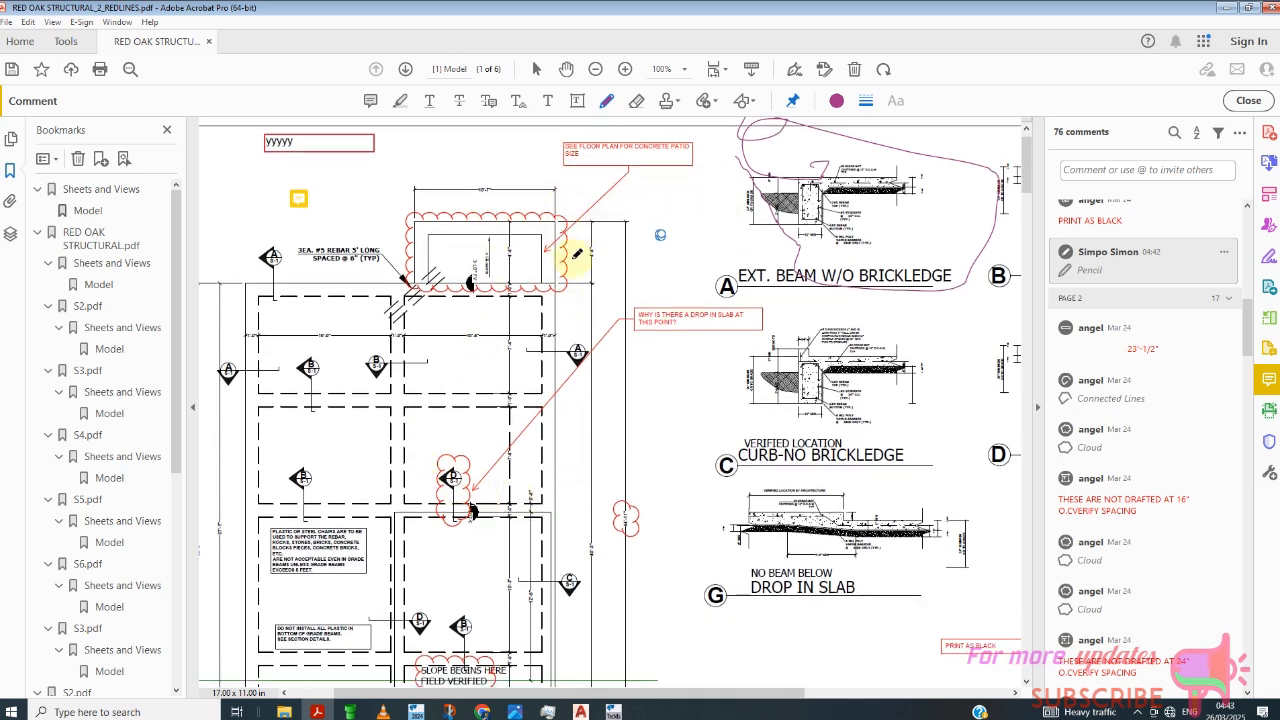
{"action": "scroll", "coordinate": [545, 220], "scroll_direction": "up", "scroll_amount": 1}
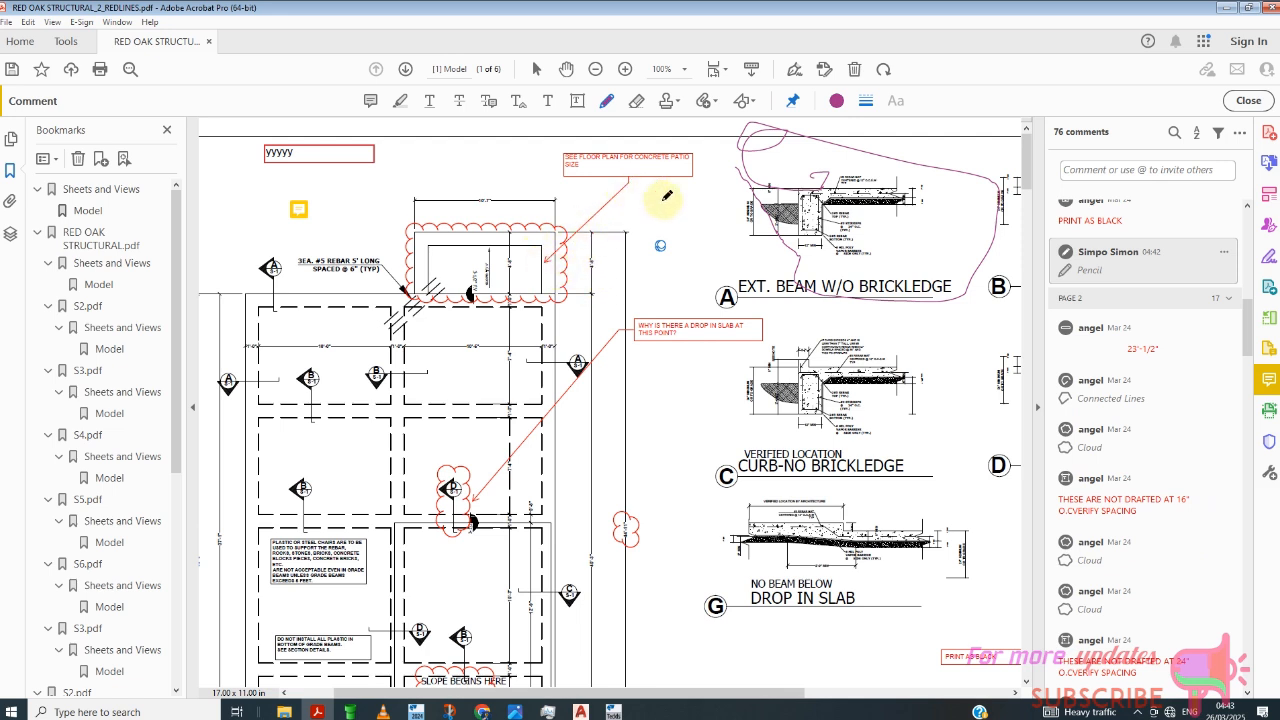
{"action": "left_click", "coordinate": [745, 101]}
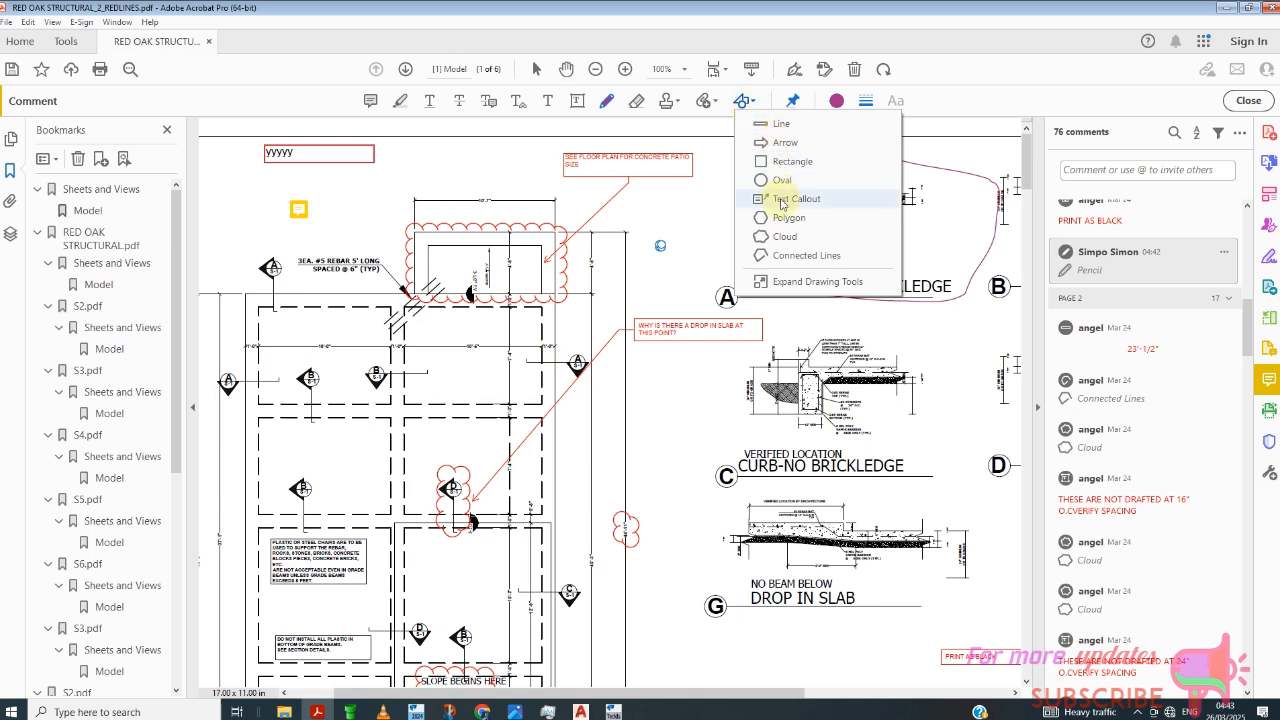
{"action": "left_click", "coordinate": [714, 164]}
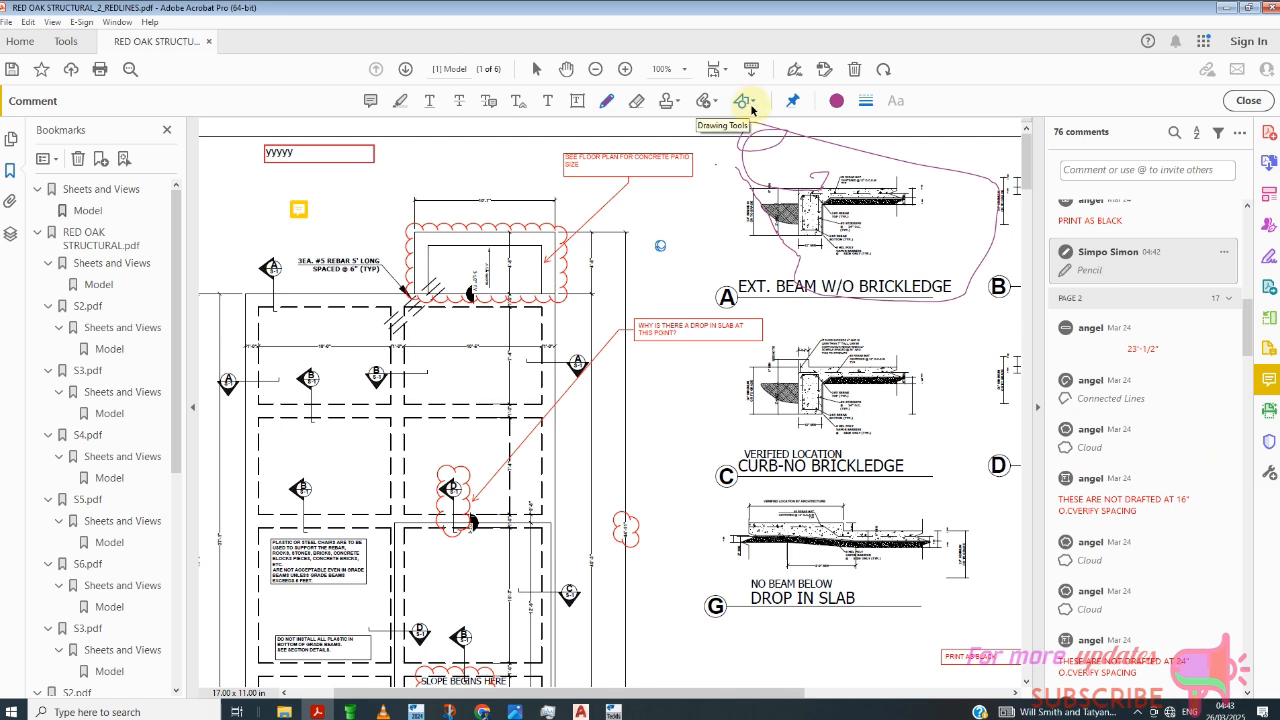
{"action": "left_click", "coordinate": [752, 111]}
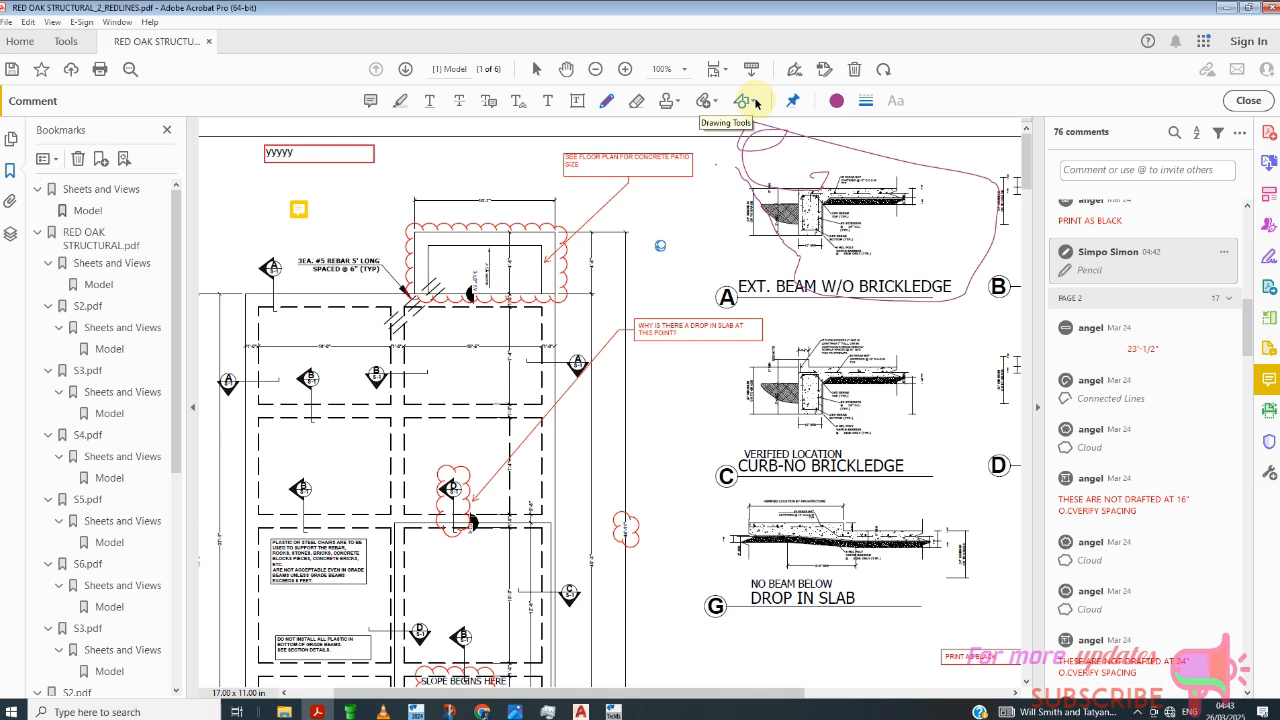
{"action": "left_click", "coordinate": [754, 103]}
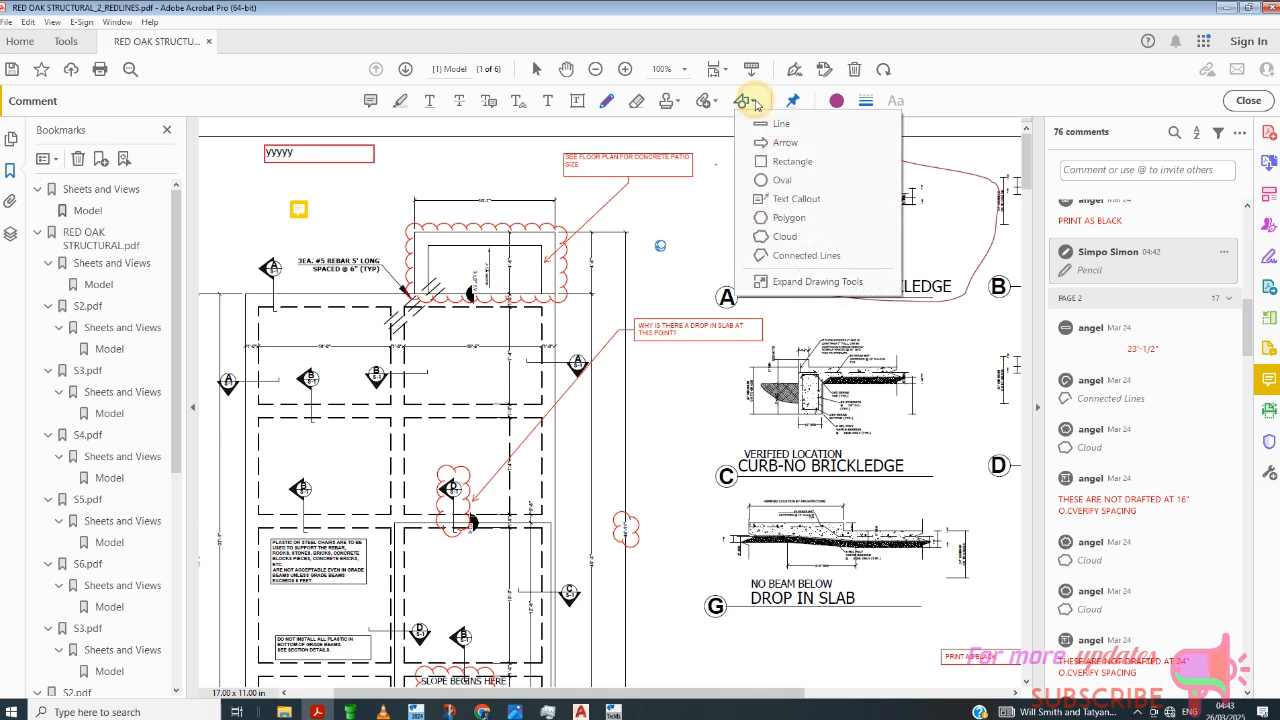
{"action": "left_click", "coordinate": [786, 240]}
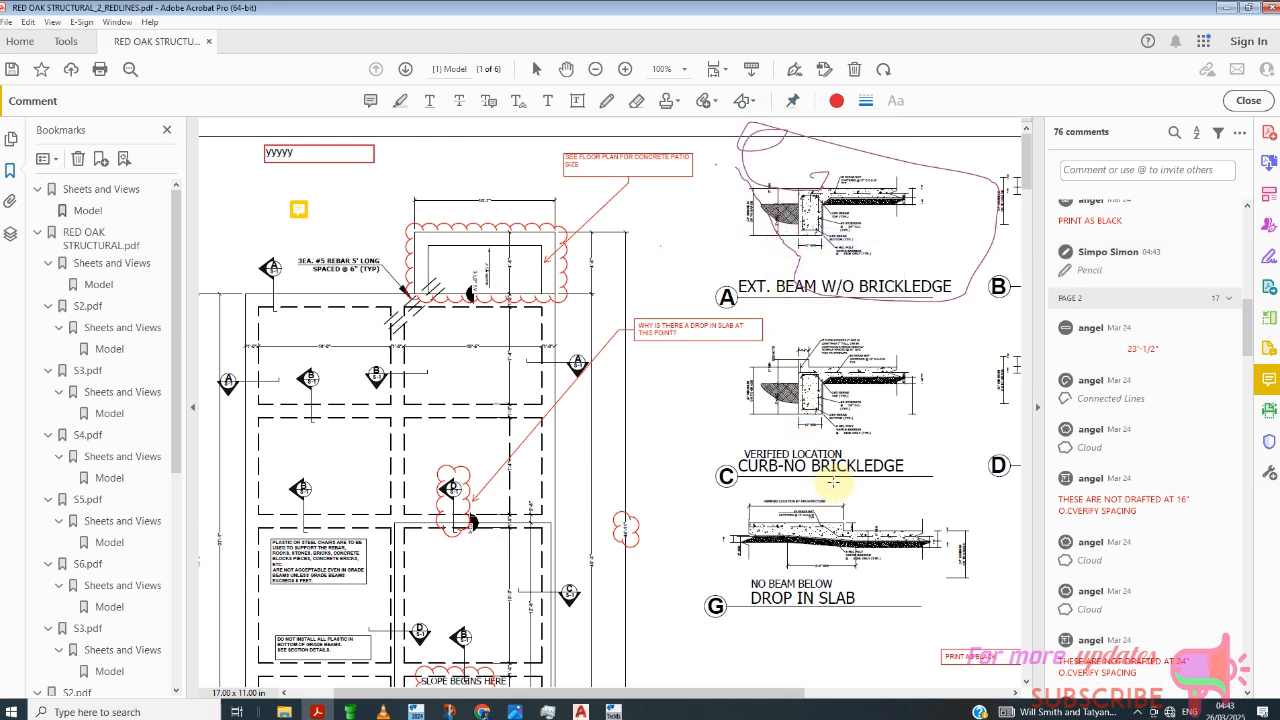
{"action": "left_click", "coordinate": [972, 507]}
{"action": "left_click", "coordinate": [672, 534]}
{"action": "left_click", "coordinate": [676, 631]}
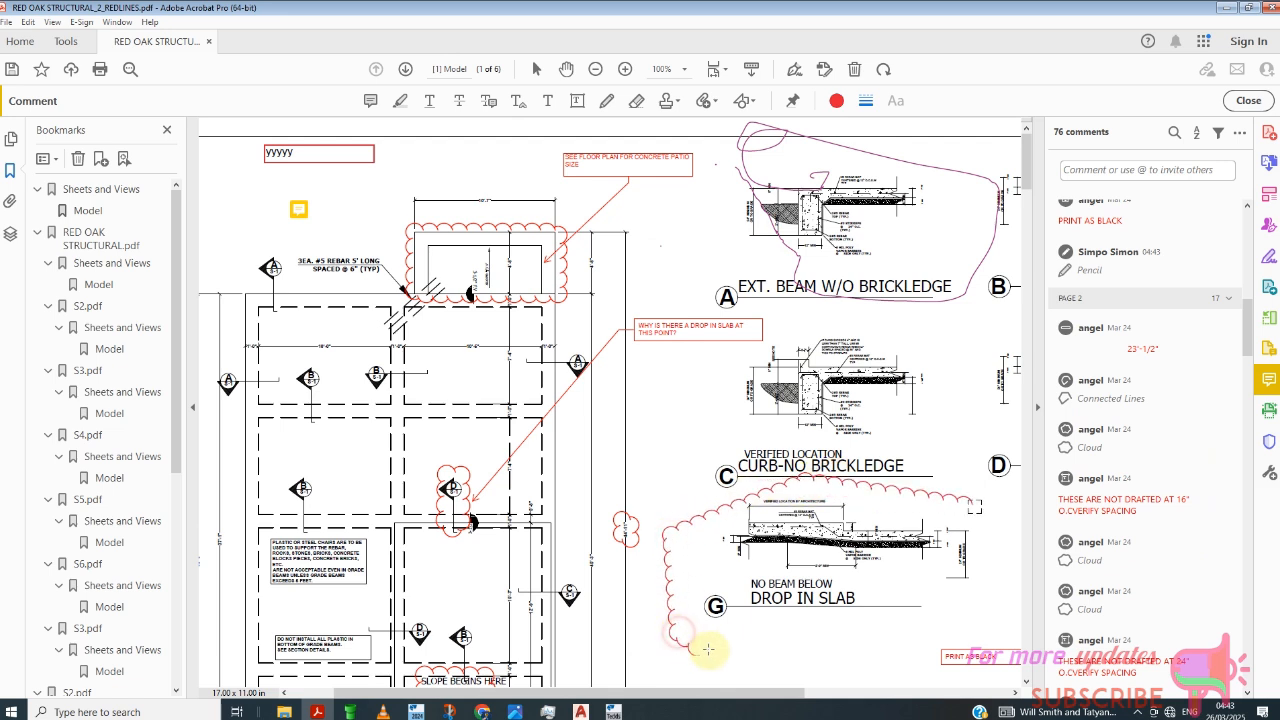
{"action": "left_click", "coordinate": [982, 621]}
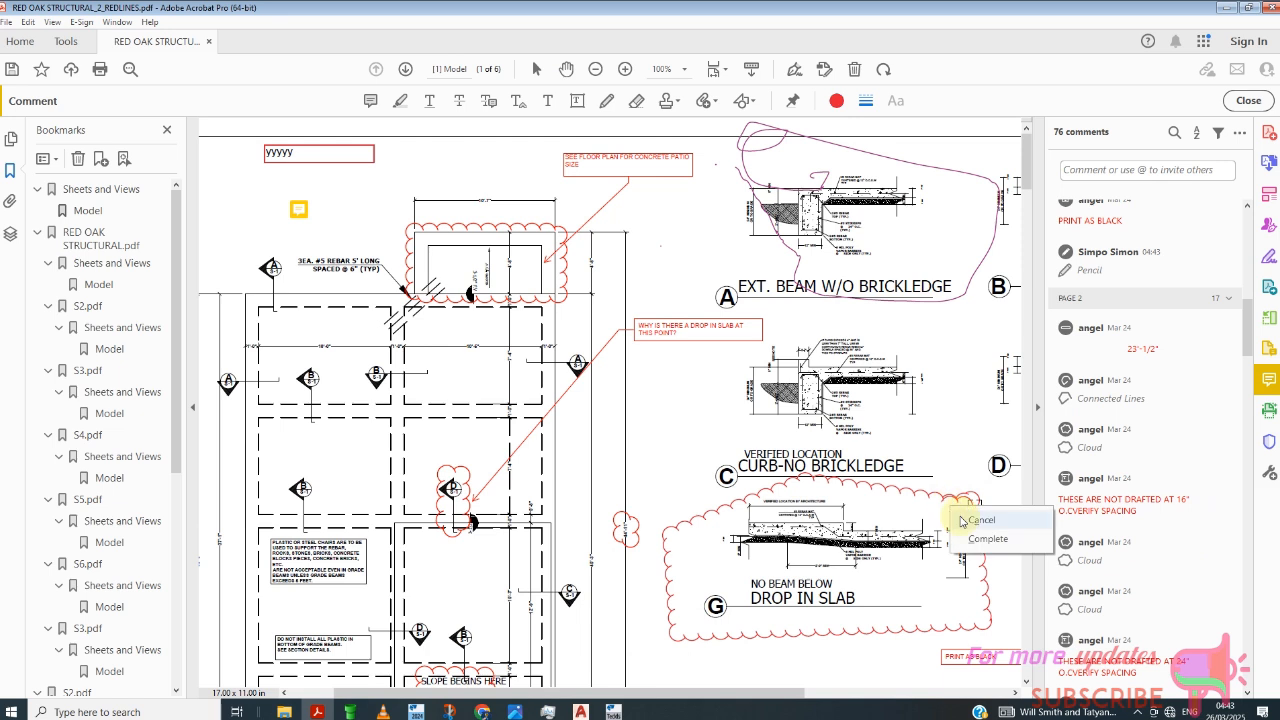
{"action": "left_click", "coordinate": [975, 521]}
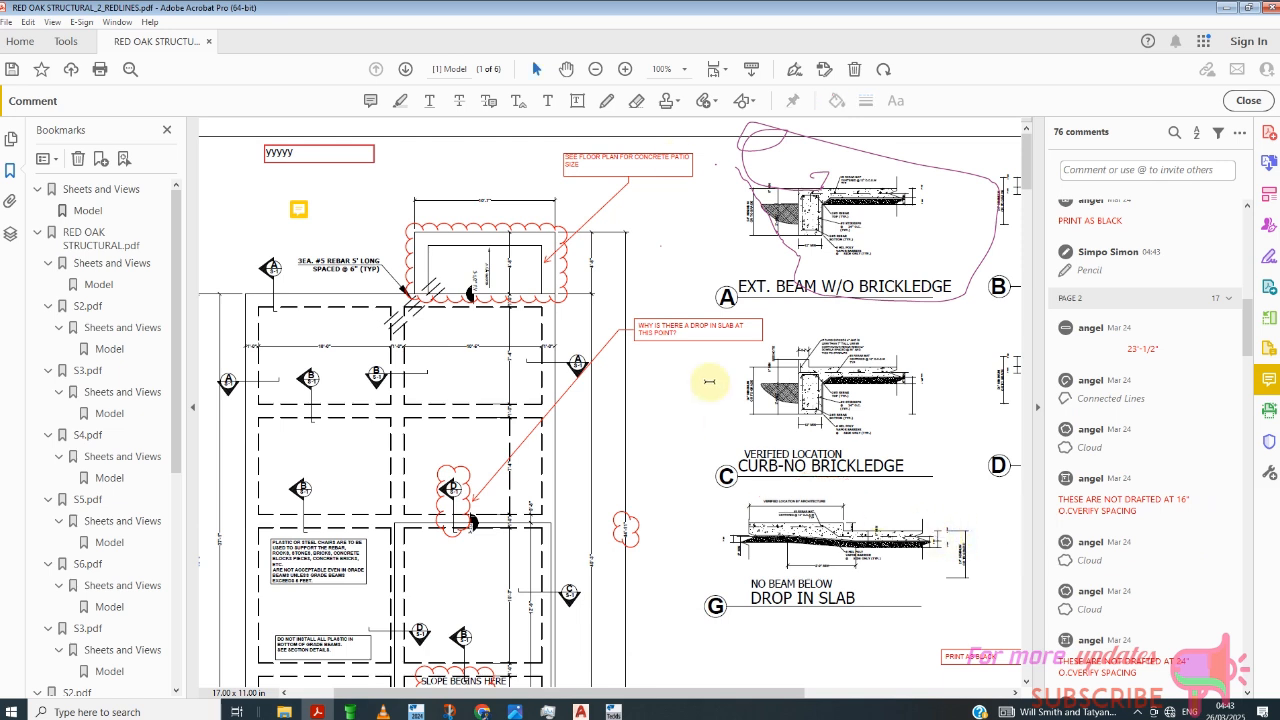
- Draw a four-cornered Cloud markup enclosing the whole DROP IN SLAB detail G
{"action": "left_click", "coordinate": [752, 102]}
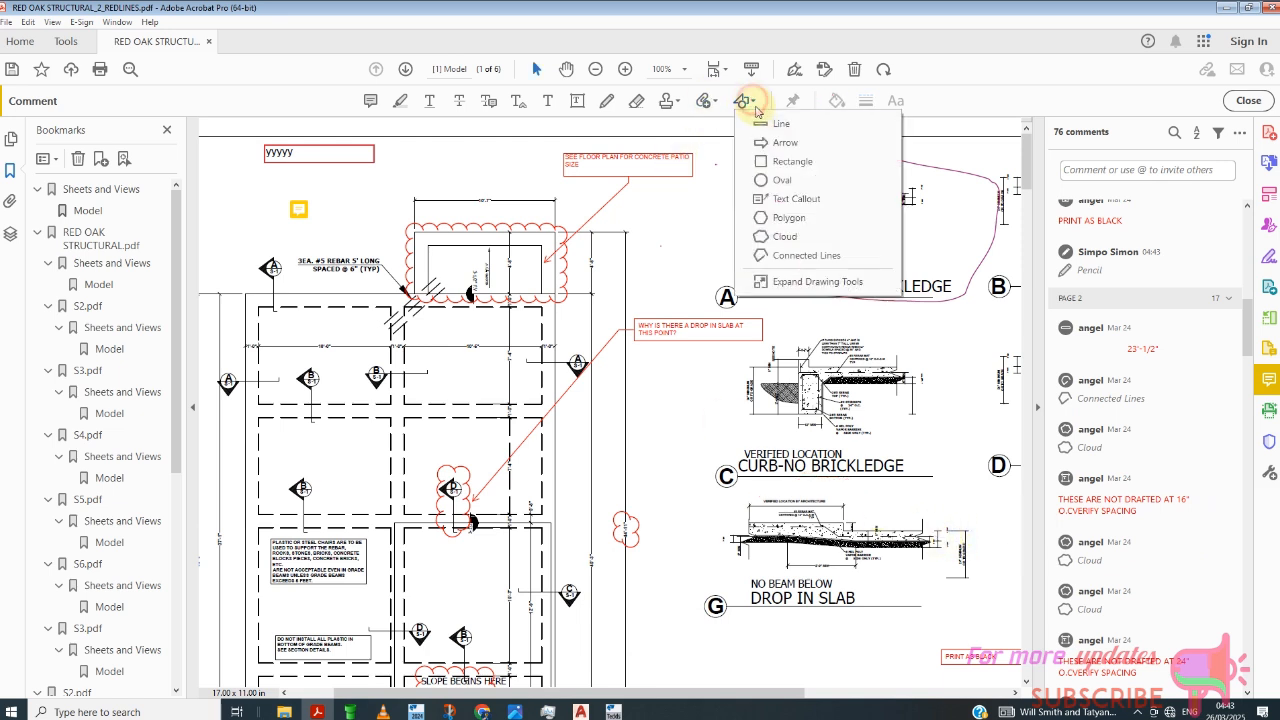
{"action": "left_click", "coordinate": [783, 237]}
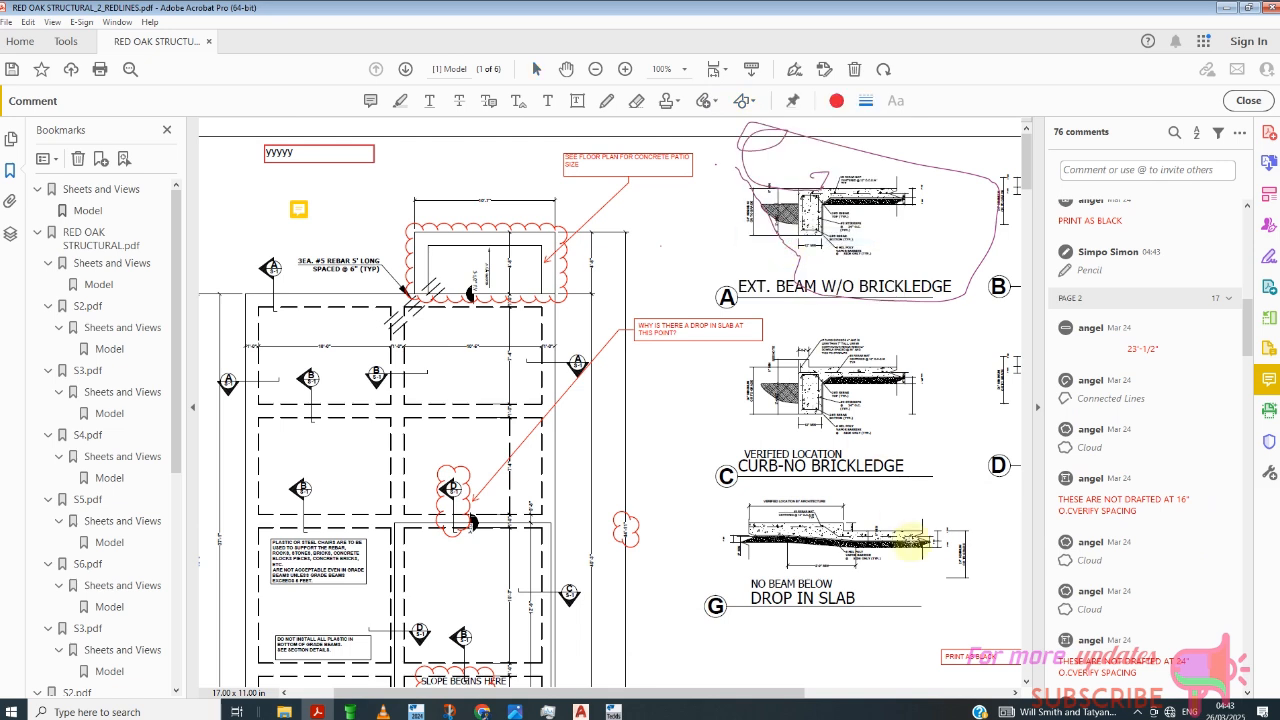
{"action": "left_click", "coordinate": [976, 495]}
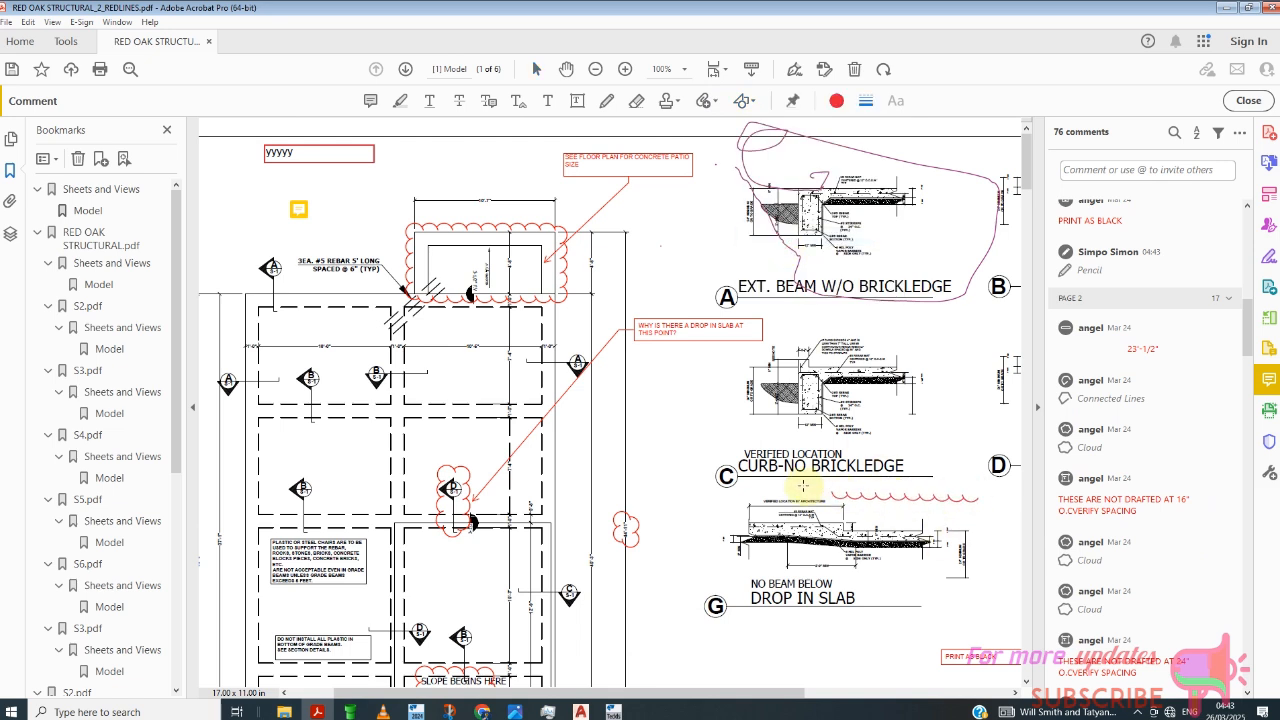
{"action": "left_click", "coordinate": [678, 491]}
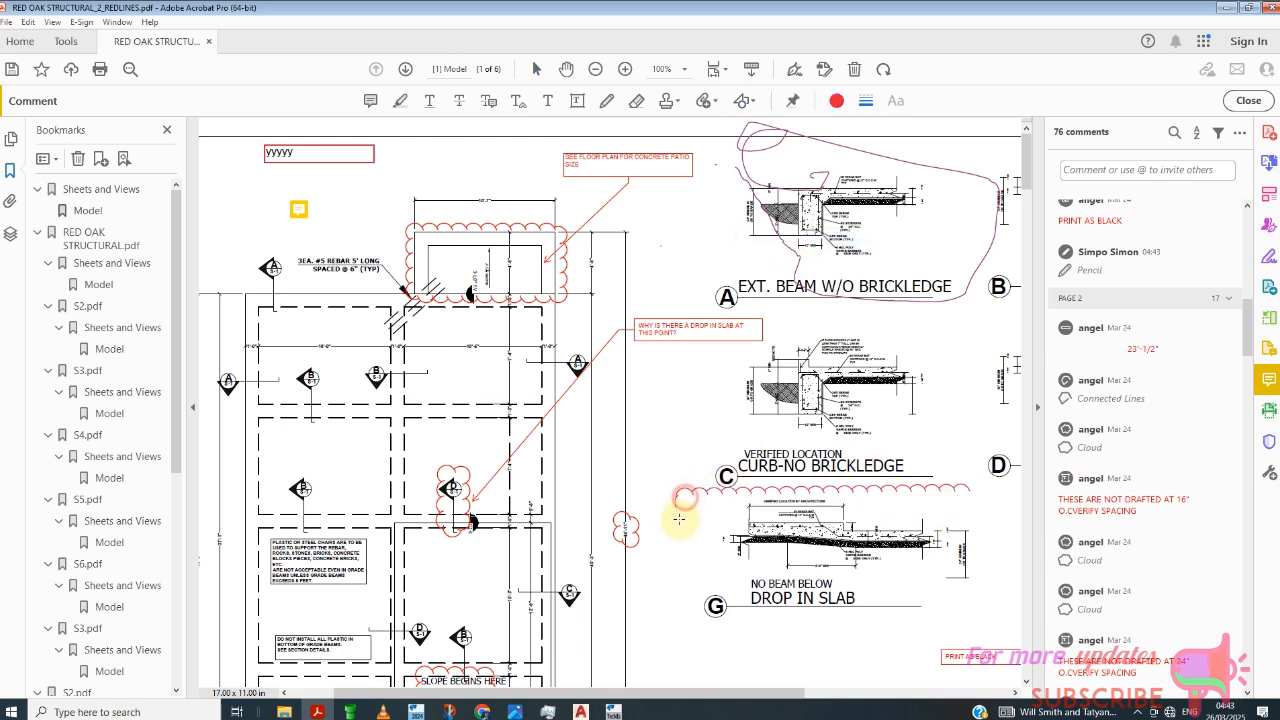
{"action": "left_click", "coordinate": [680, 632]}
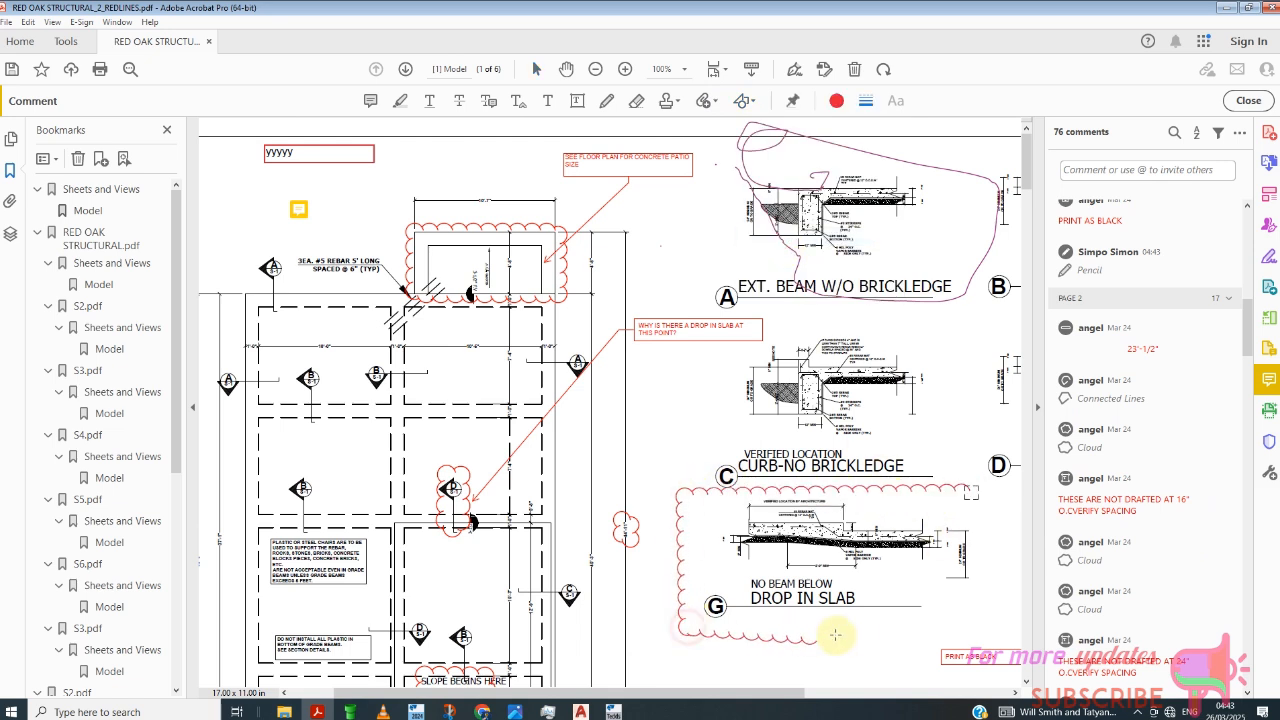
{"action": "left_click", "coordinate": [990, 623]}
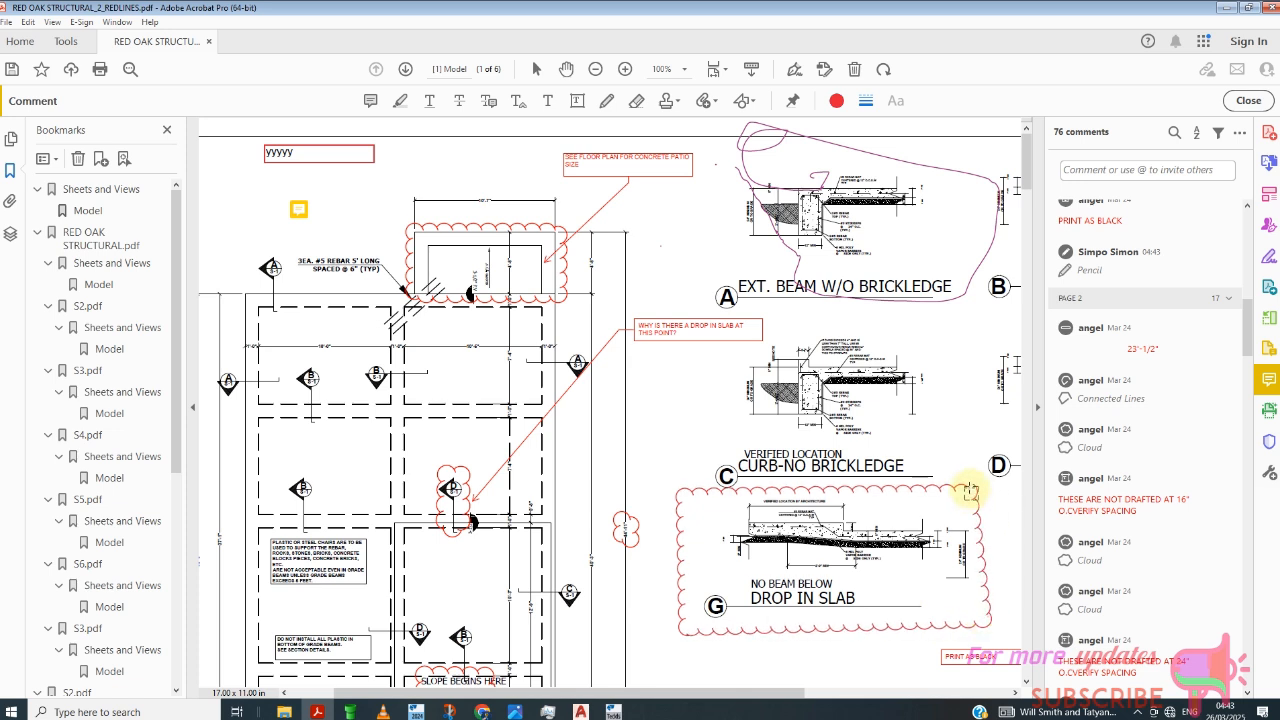
{"action": "left_click", "coordinate": [972, 491]}
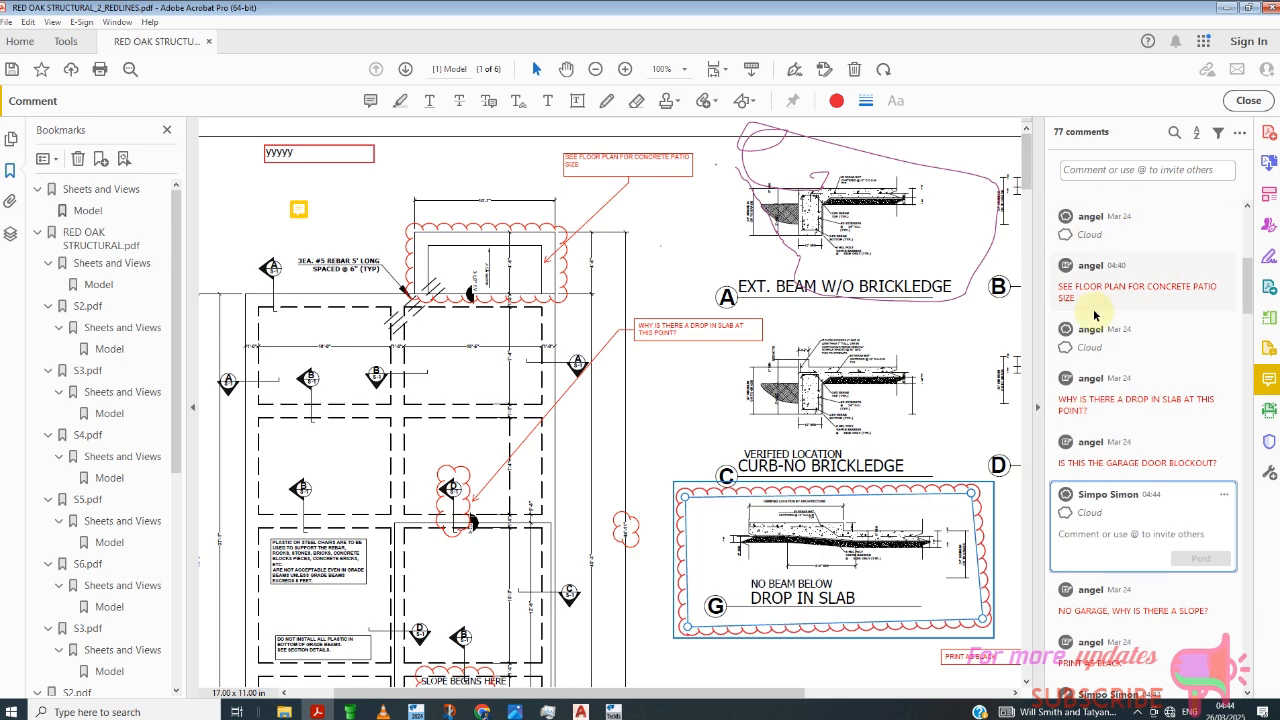
- Post the comment "There is no drop in slab. Whw drop in slab?" on the cloud around the DROP IN SLAB detail
{"action": "scroll", "coordinate": [640, 333], "scroll_direction": "down", "scroll_amount": 1}
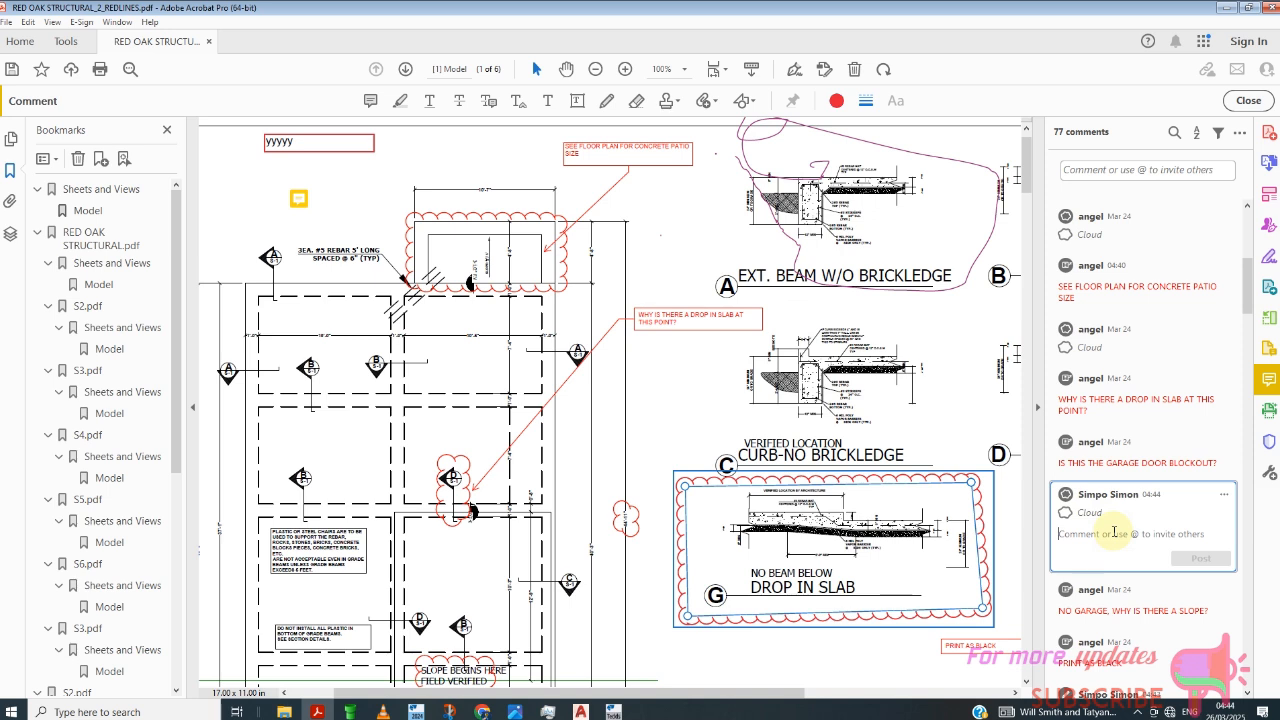
{"action": "type", "text": "There is no drop"}
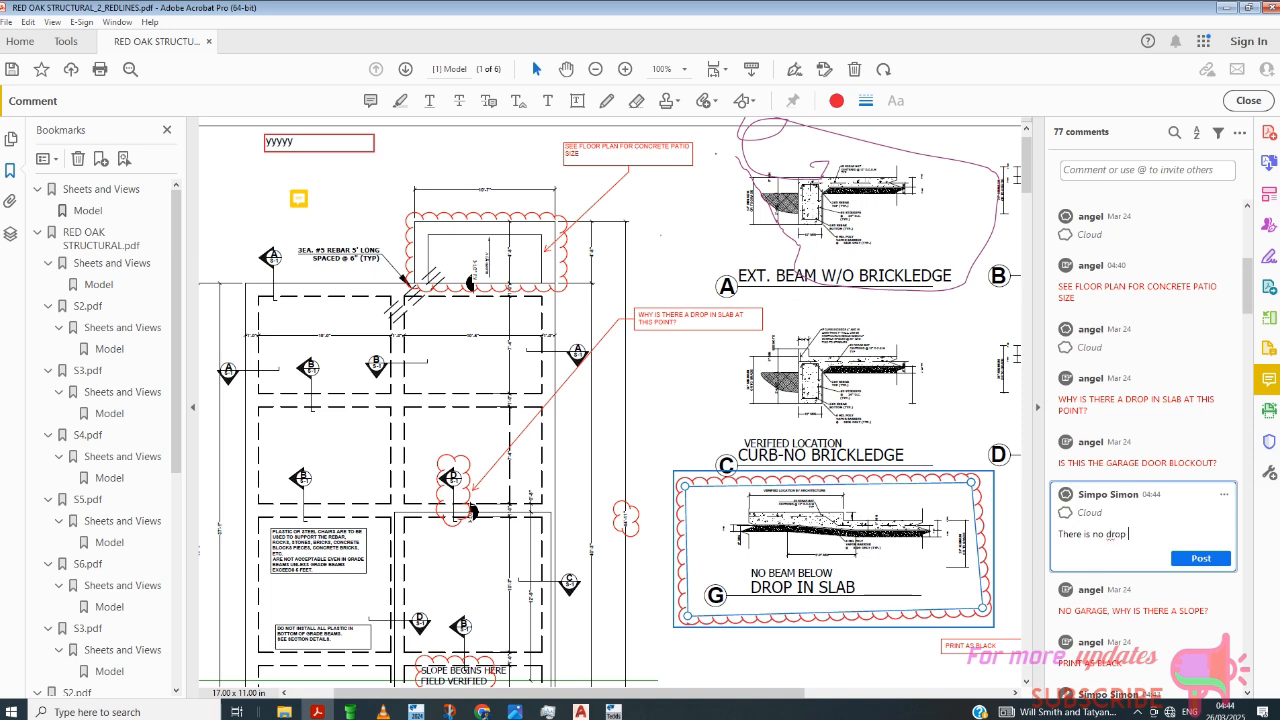
{"action": "type", "text": "slab. Whw drop in"}
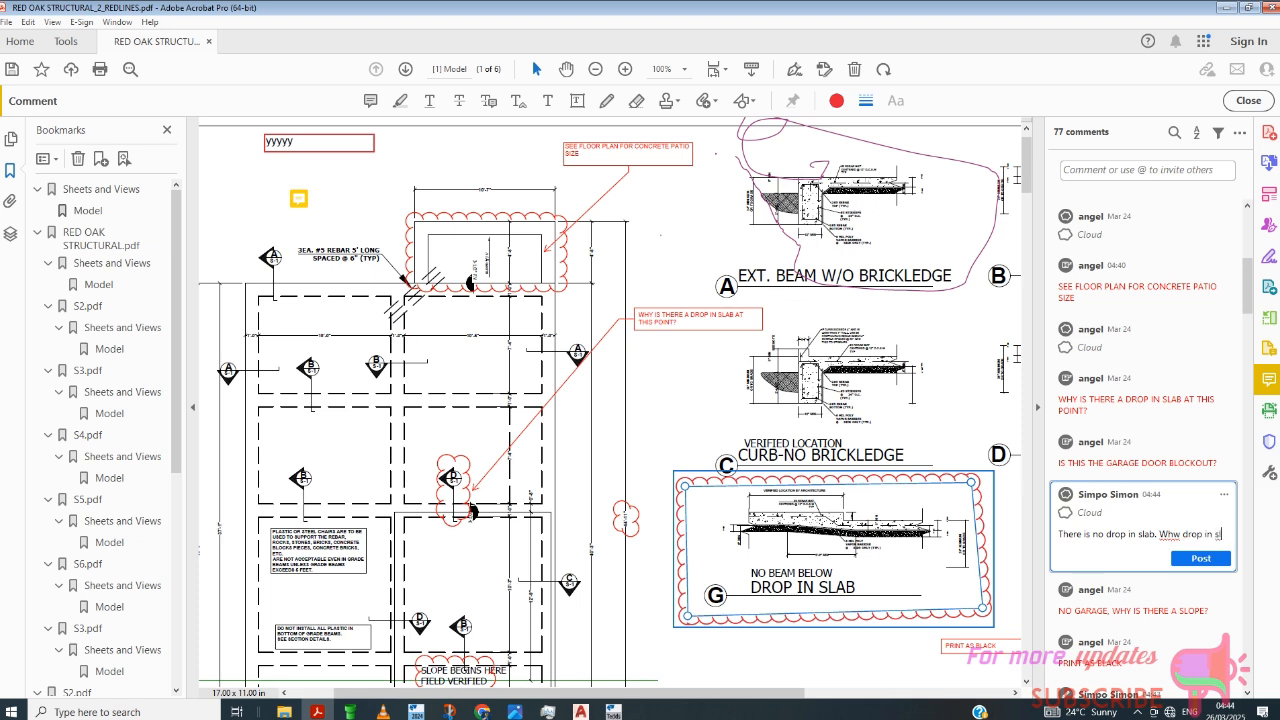
{"action": "type", "text": "slab"}
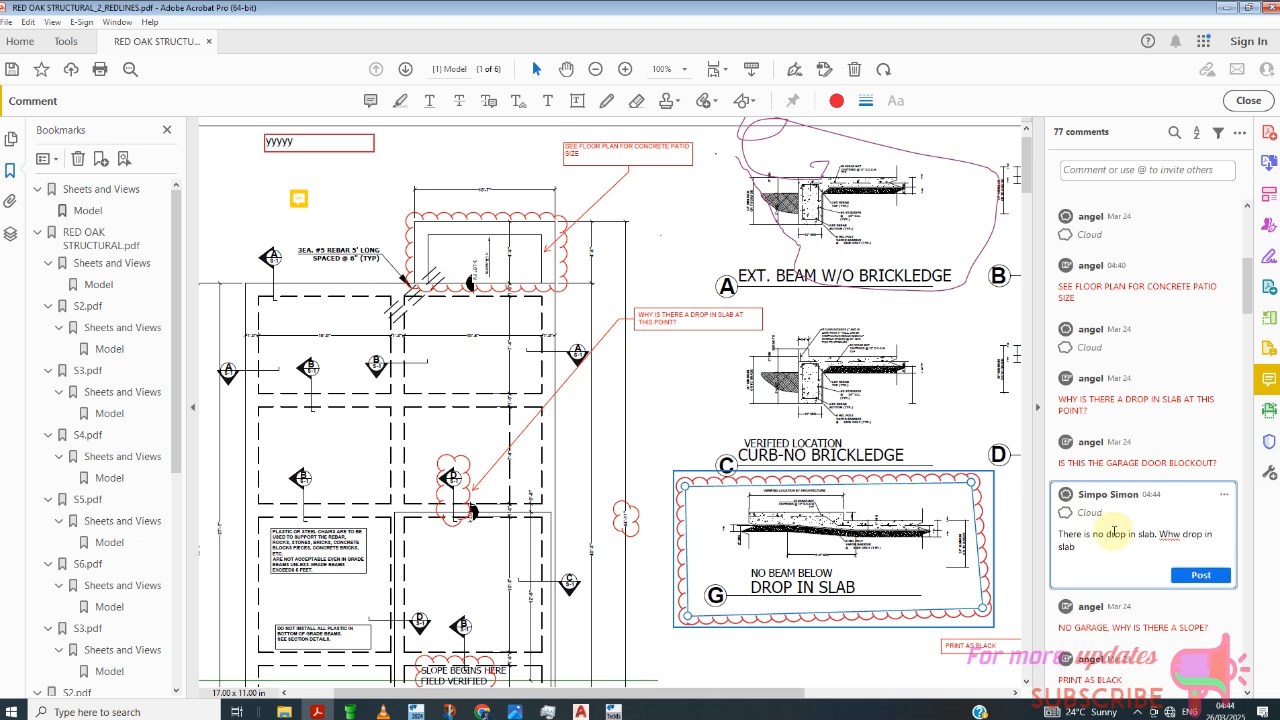
{"action": "type", "text": "?"}
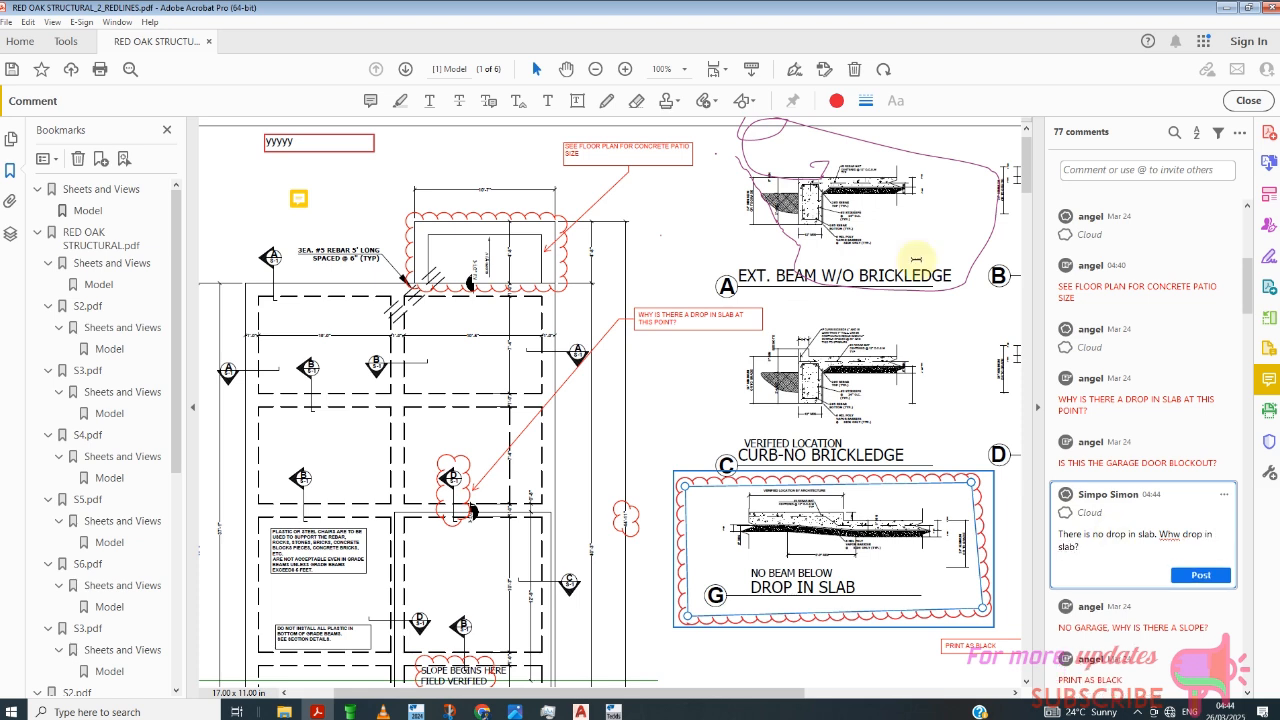
{"action": "left_click", "coordinate": [1201, 576]}
{"action": "left_click", "coordinate": [851, 500]}
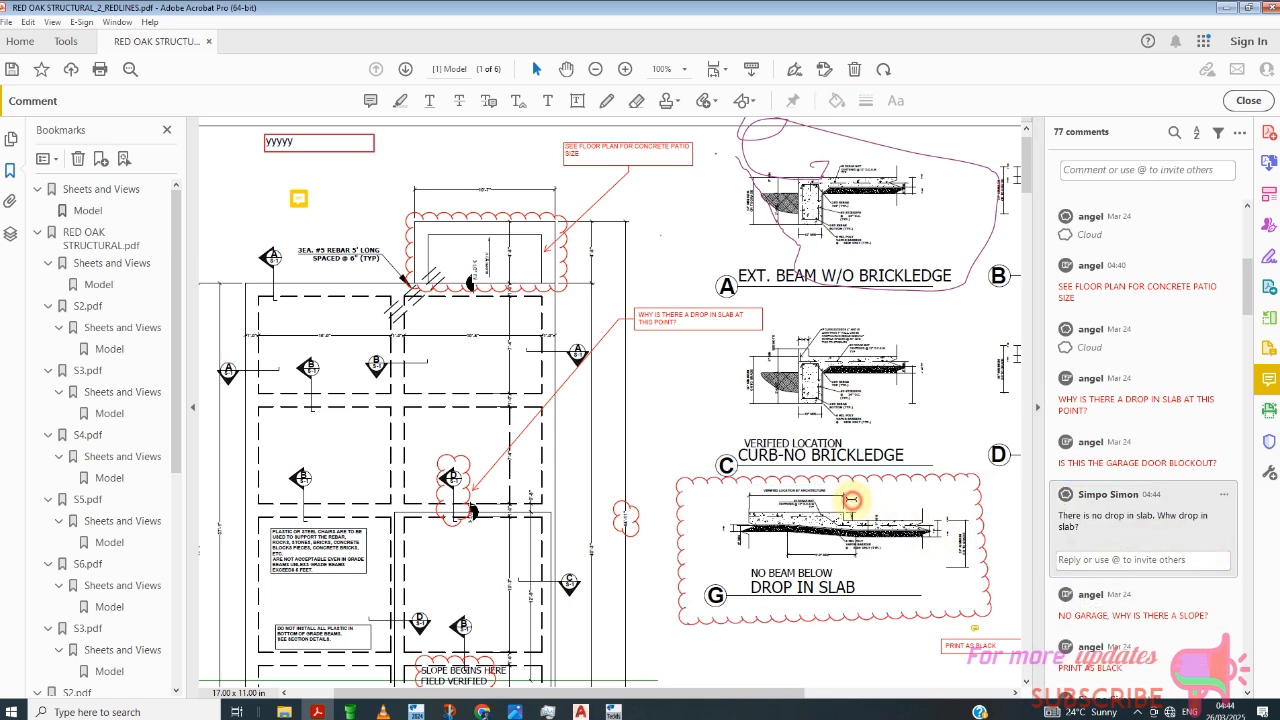
{"action": "left_click", "coordinate": [851, 500]}
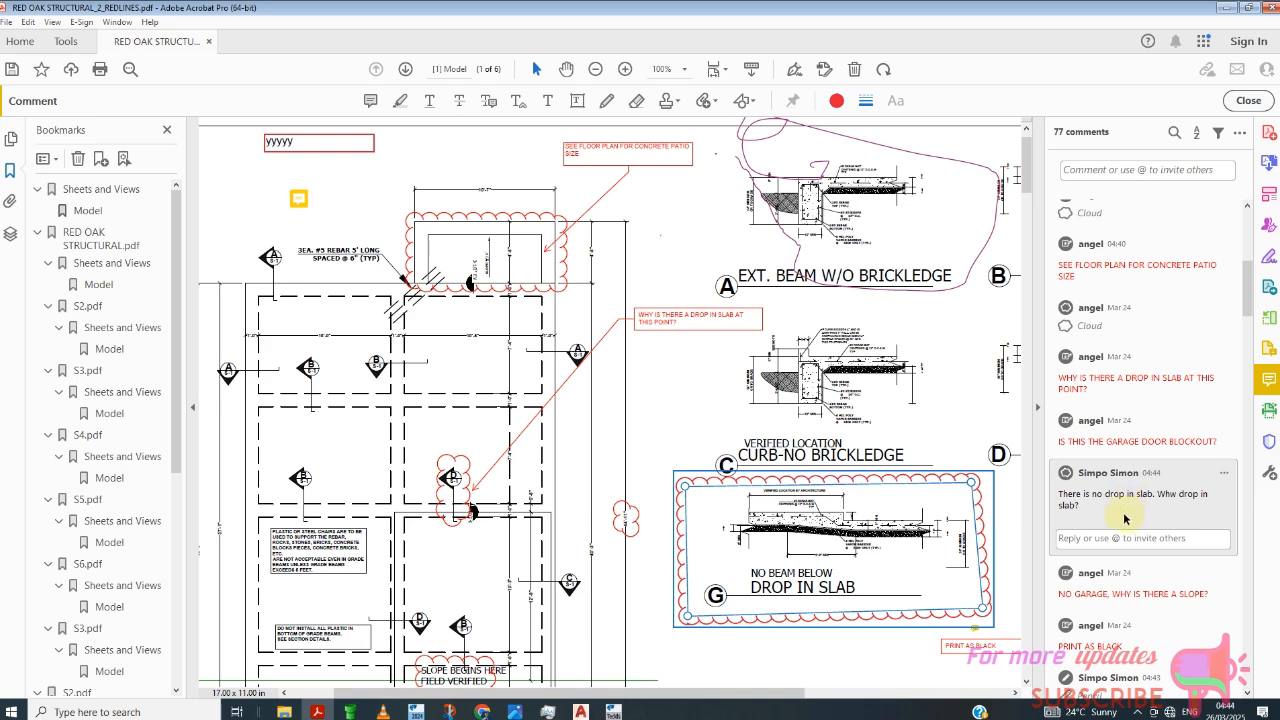
- Delete the purple freehand pencil markup around the EXT. BEAM W/O BRICKLEDGE detail
{"action": "scroll", "coordinate": [968, 505], "scroll_direction": "up", "scroll_amount": 1}
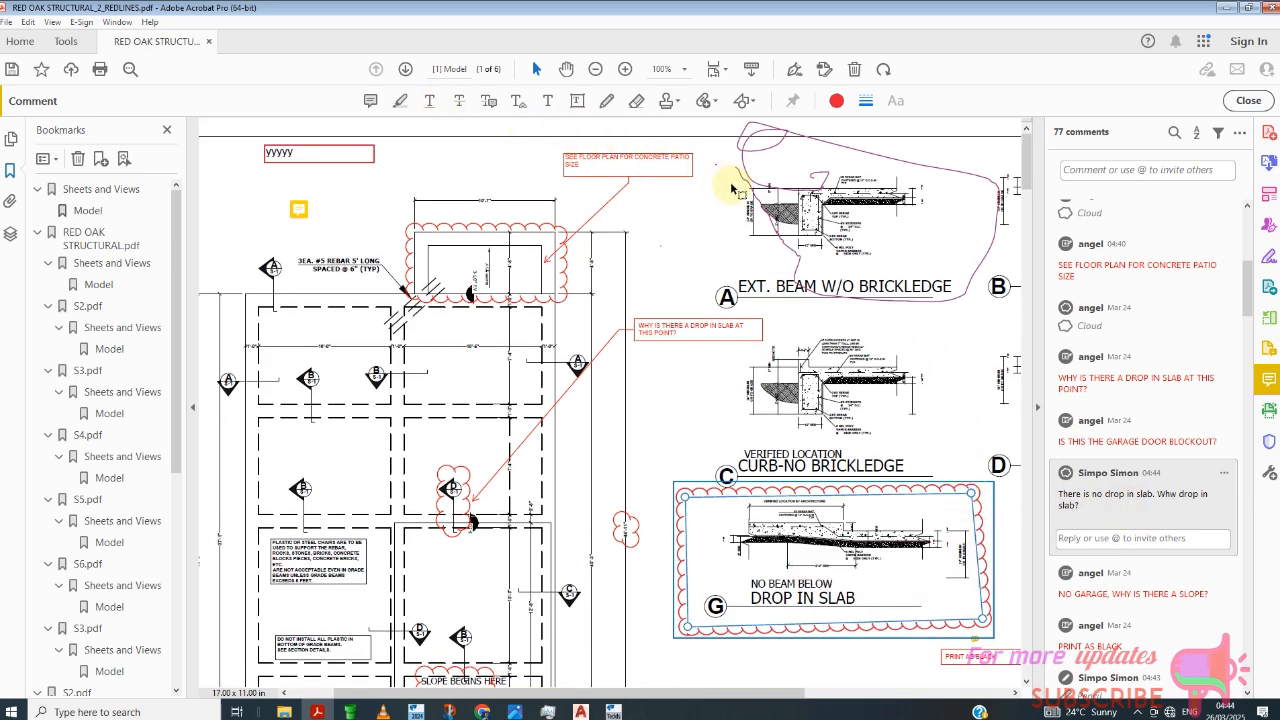
{"action": "left_click", "coordinate": [899, 165]}
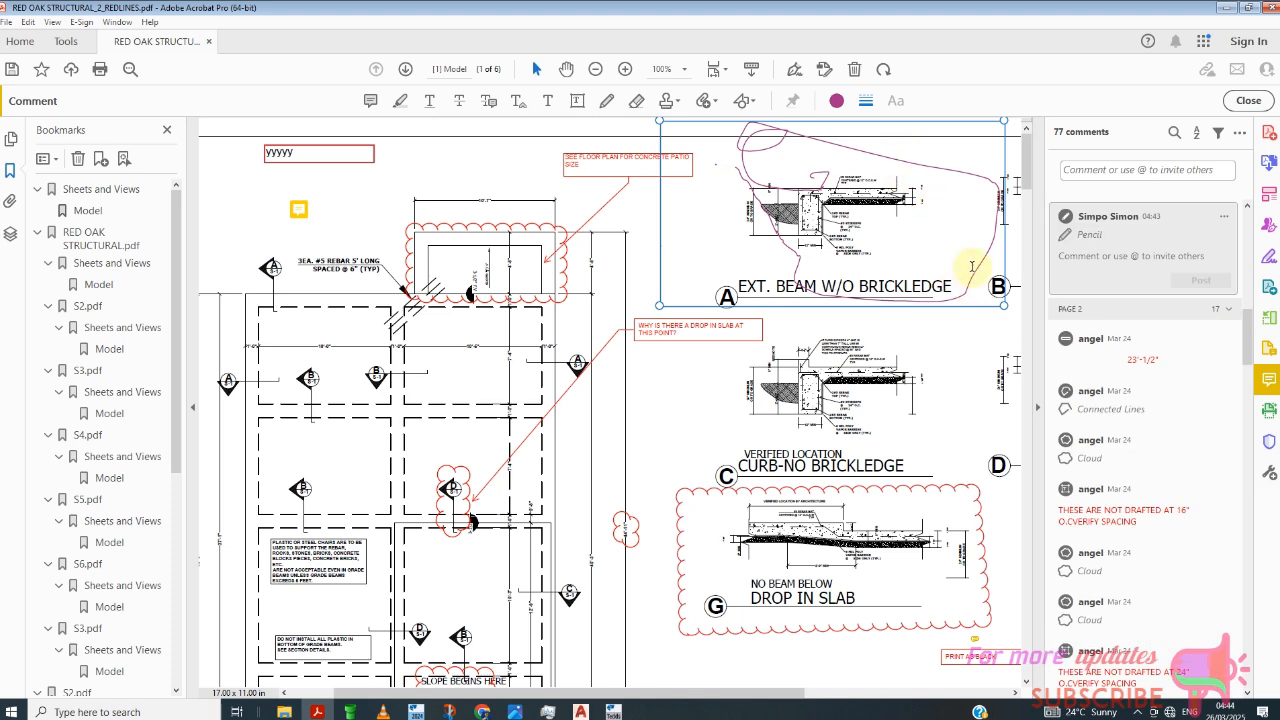
{"action": "key", "text": "Delete"}
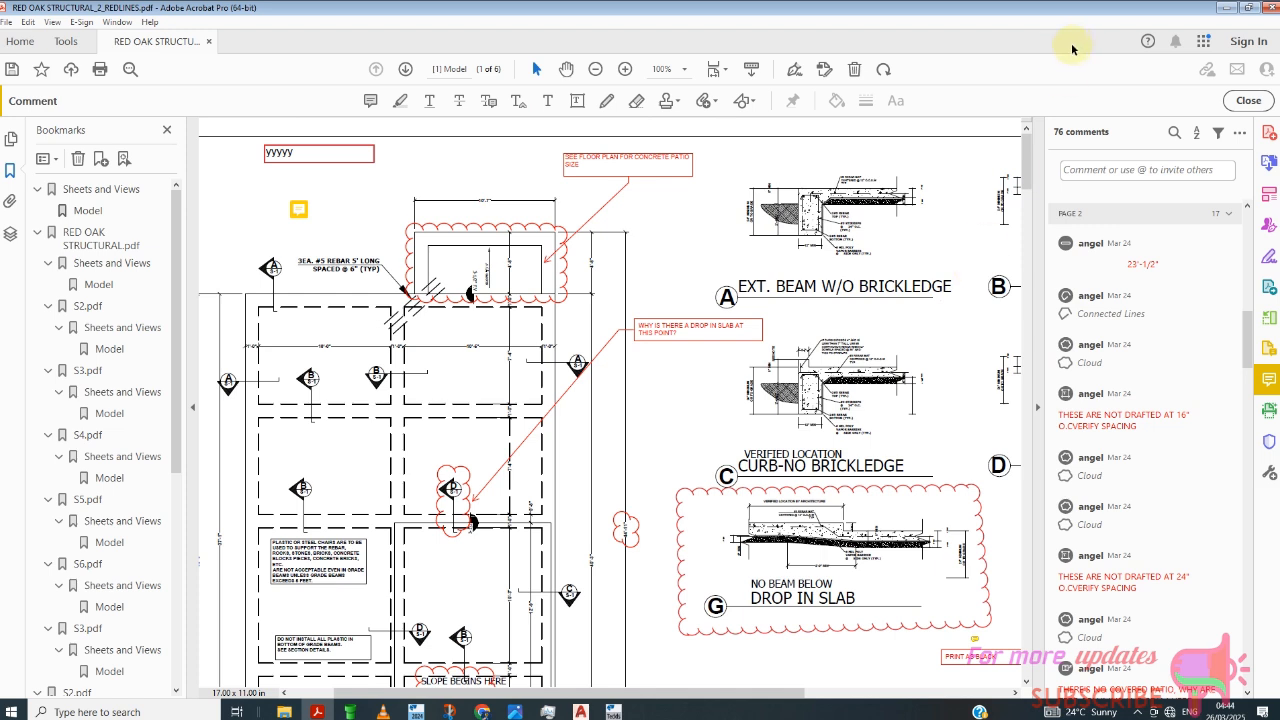
- Delete the "yyyyy" text box above the sticky note on the foundation plan
{"action": "left_click", "coordinate": [329, 160]}
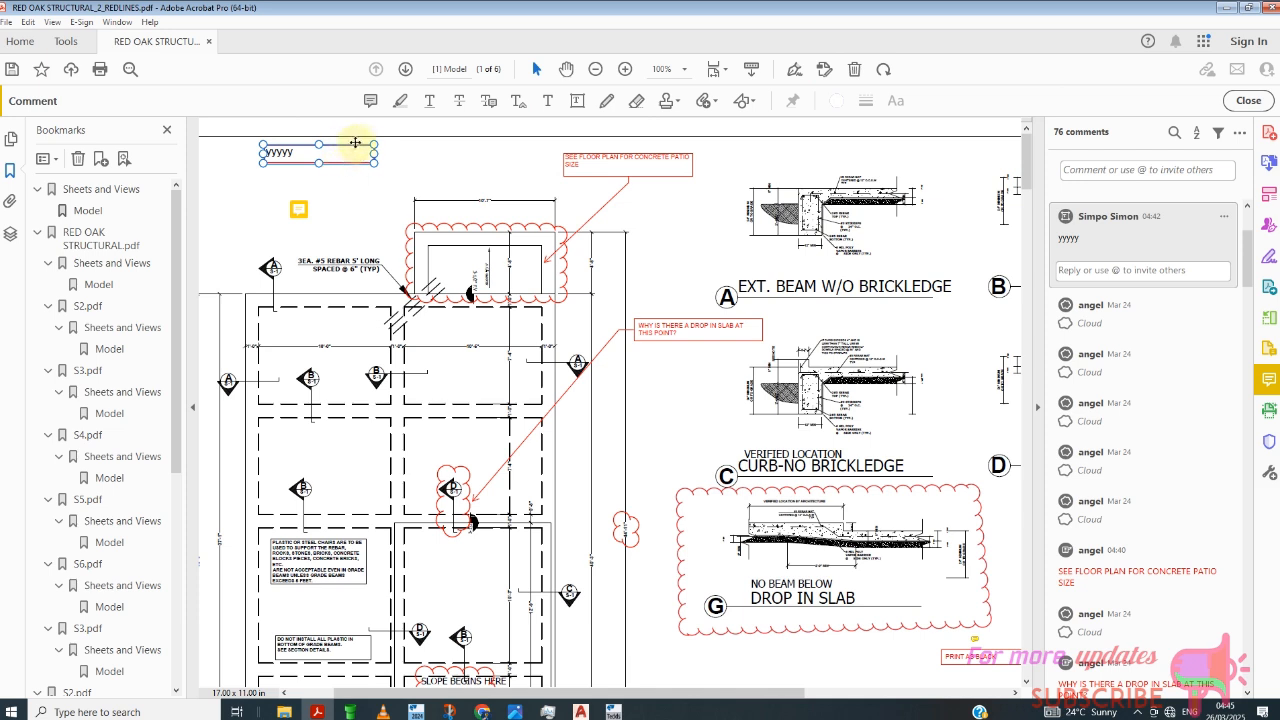
{"action": "key", "text": "ctrl+z"}
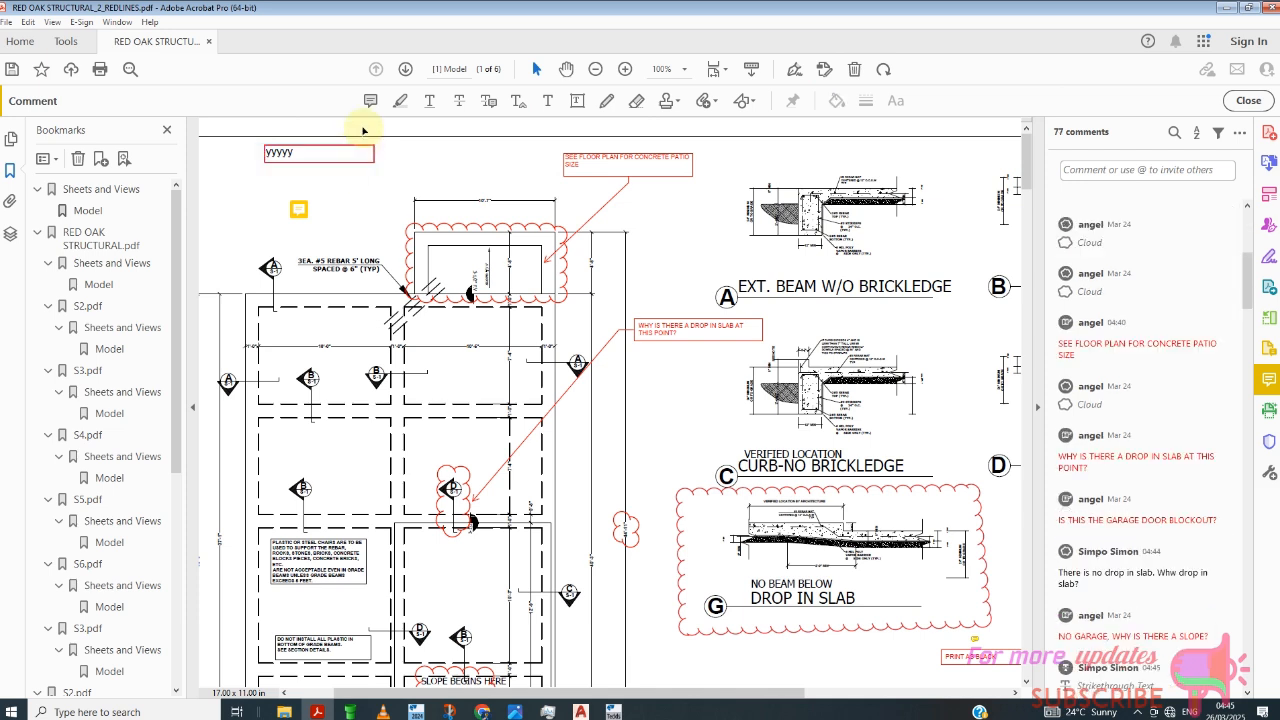
{"action": "left_click", "coordinate": [346, 160]}
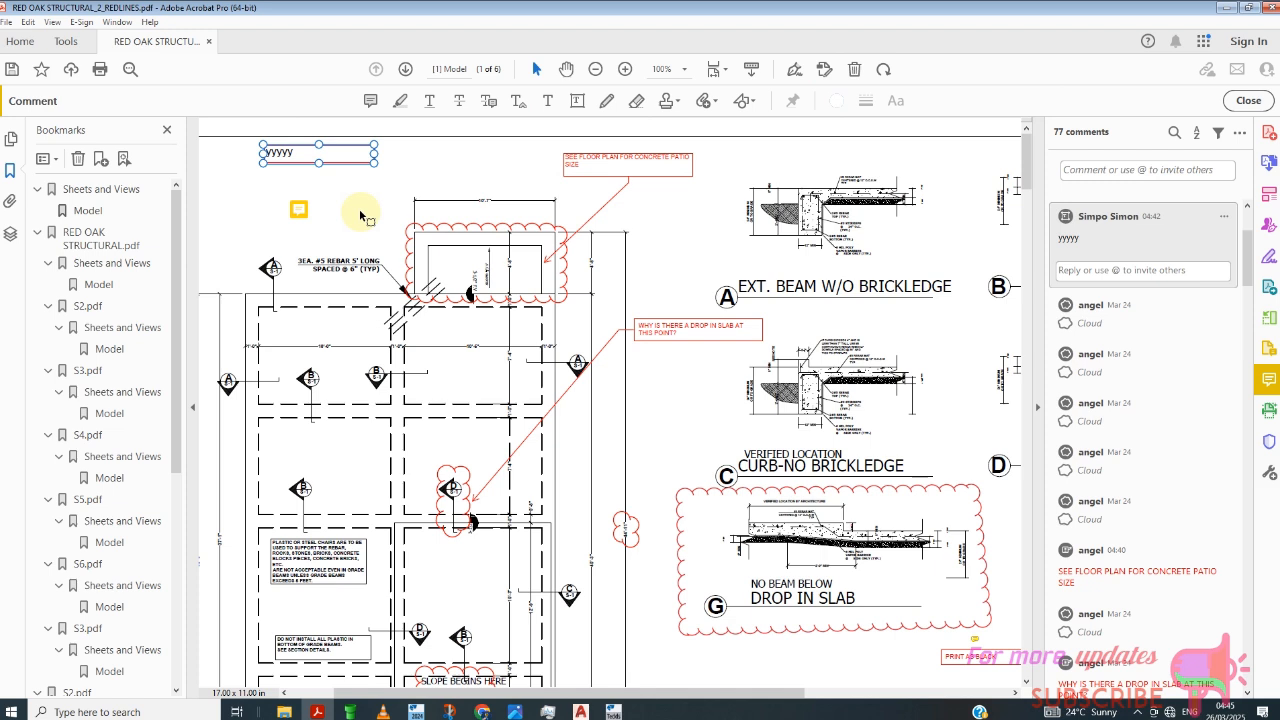
{"action": "key", "text": "Delete"}
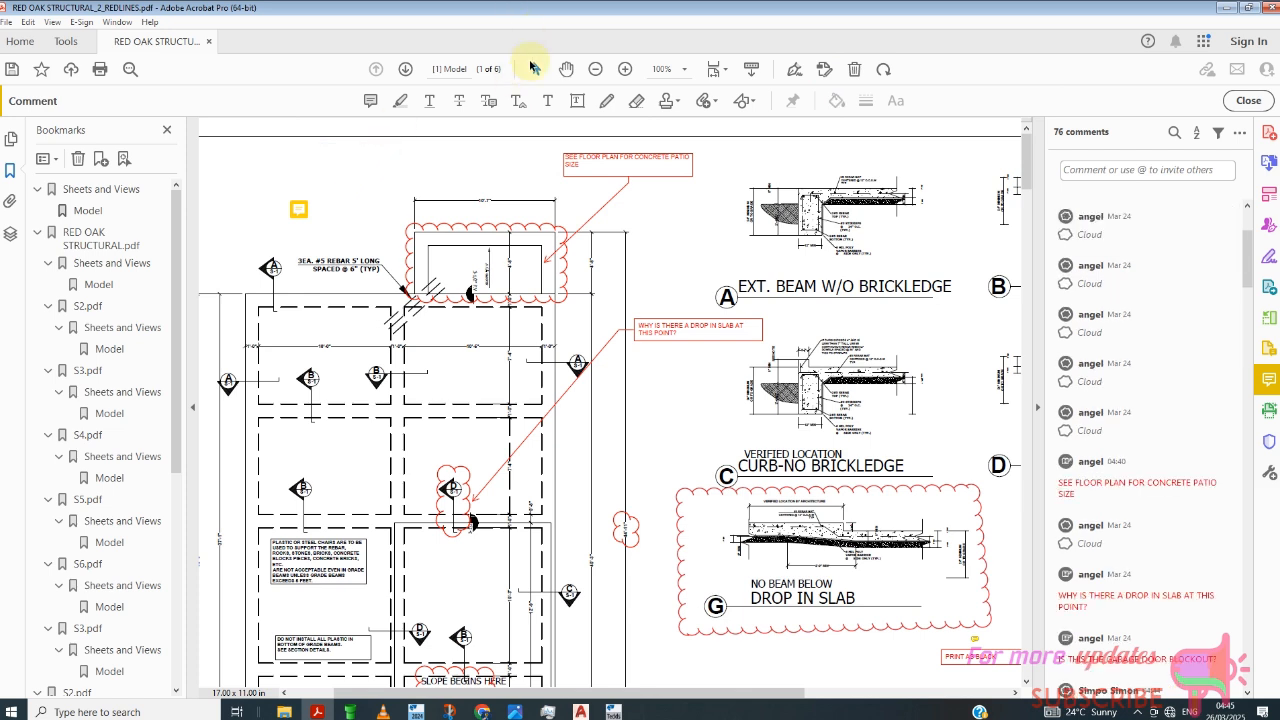
{"action": "scroll", "coordinate": [400, 215], "scroll_direction": "down", "scroll_amount": 1}
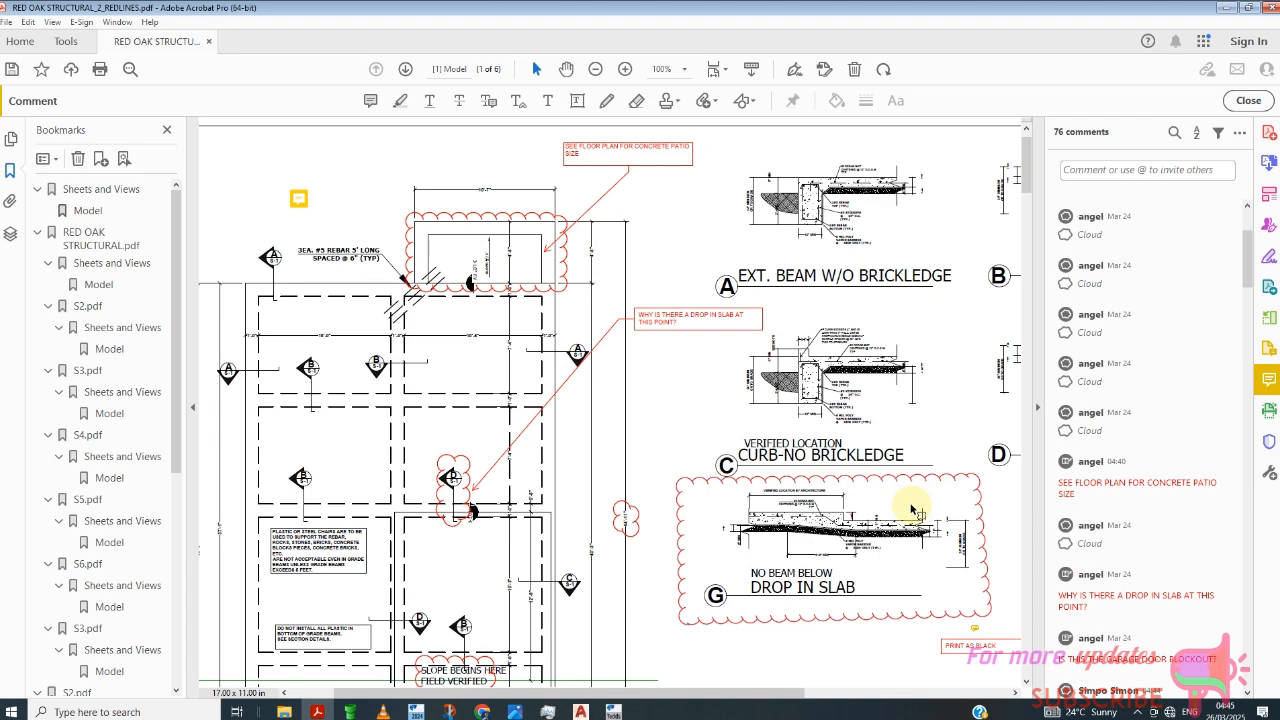
{"action": "mouse_move", "coordinate": [881, 494]}
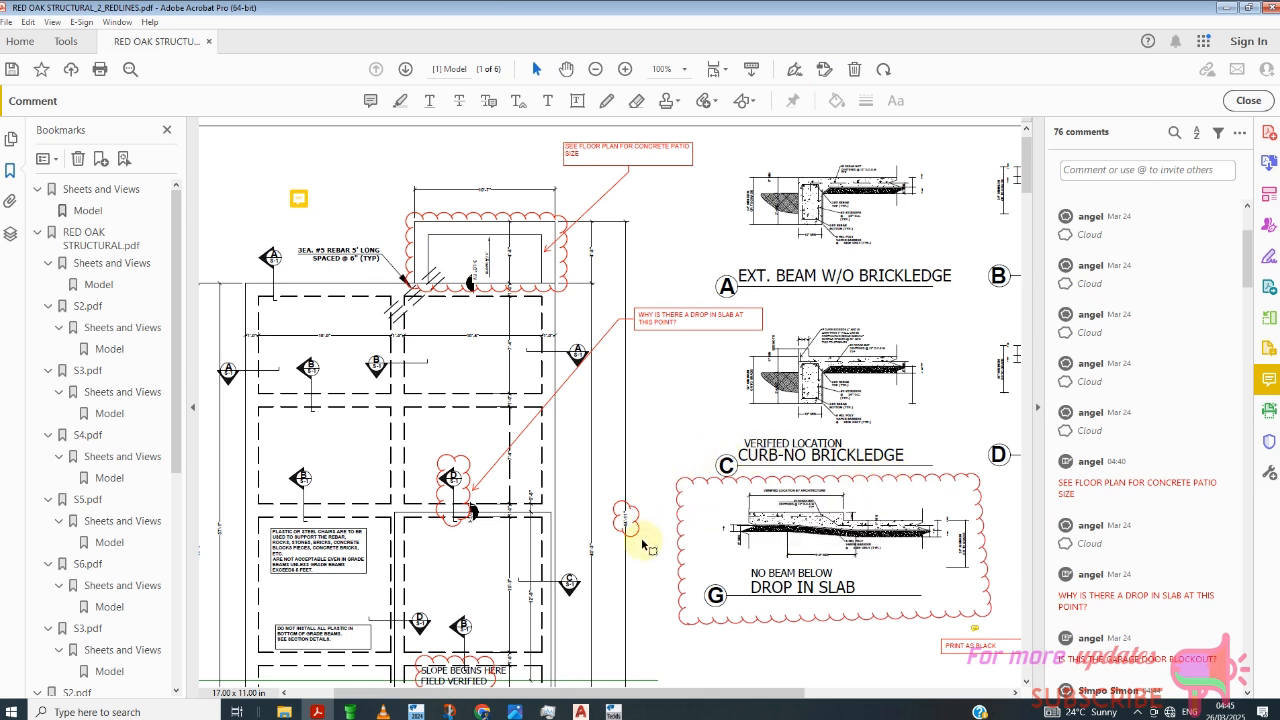
{"action": "left_click", "coordinate": [755, 103]}
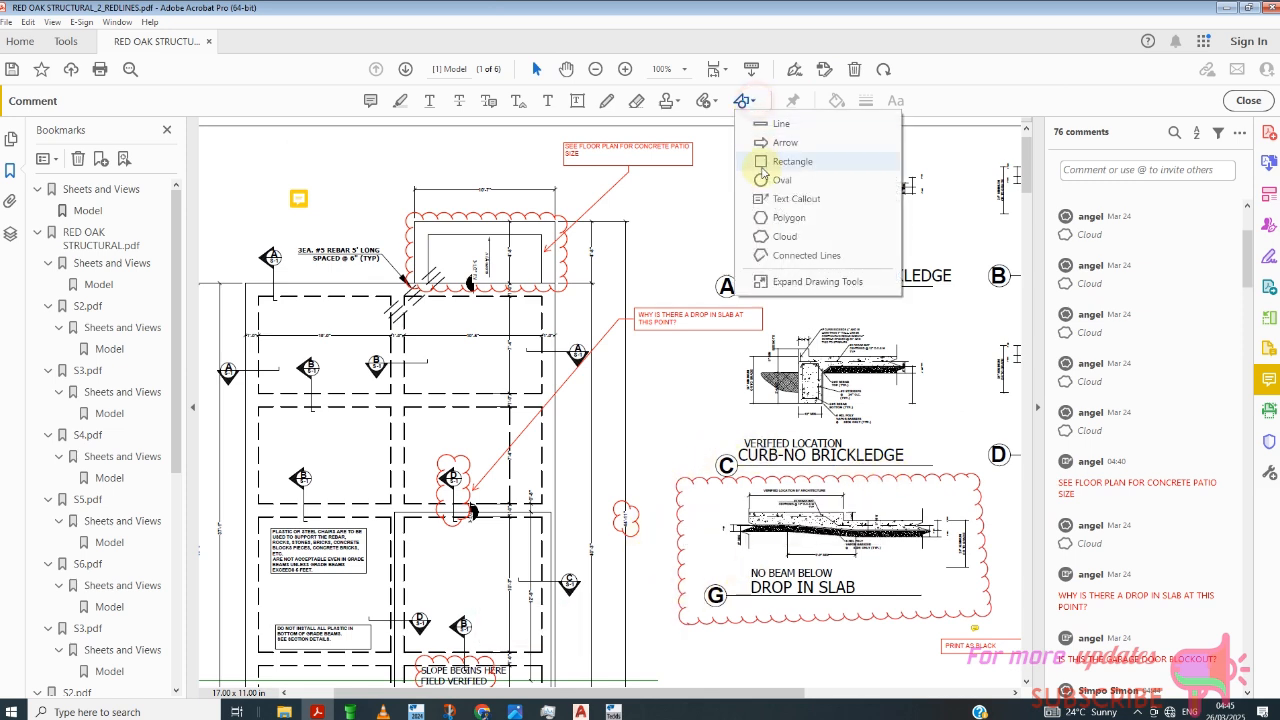
{"action": "left_click", "coordinate": [776, 218]}
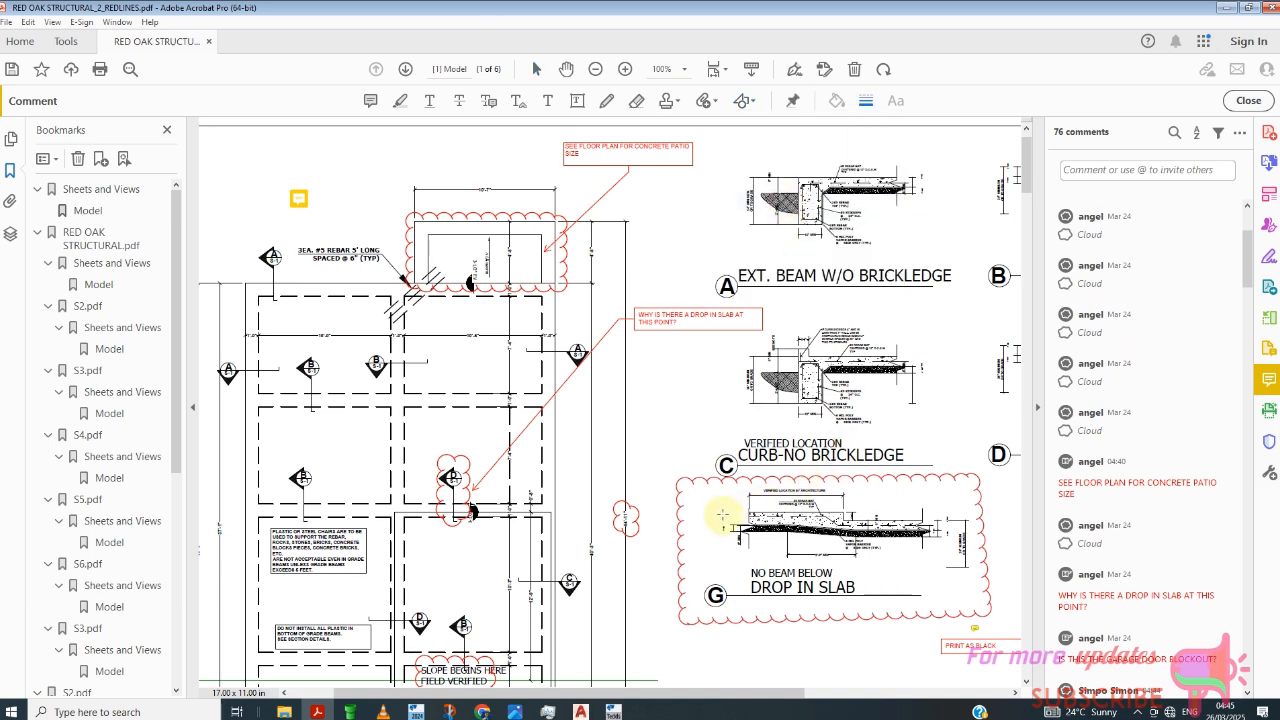
{"action": "left_click", "coordinate": [952, 488]}
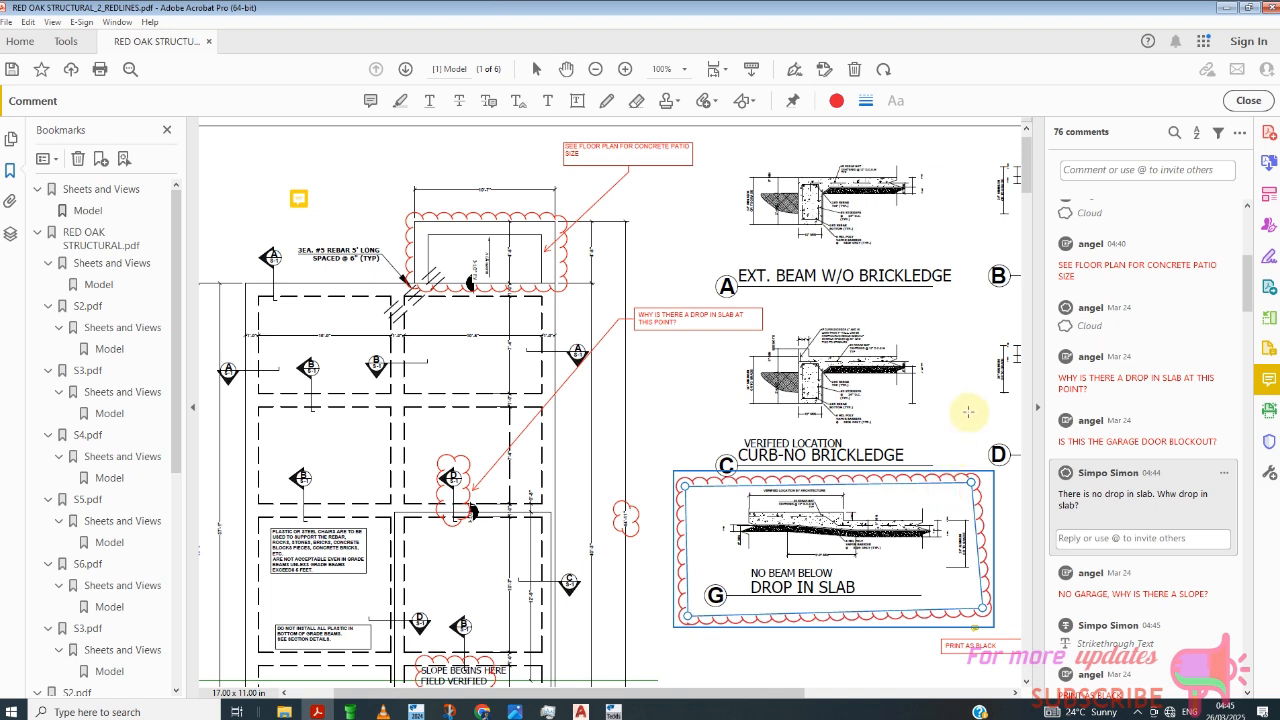
{"action": "left_click", "coordinate": [752, 101]}
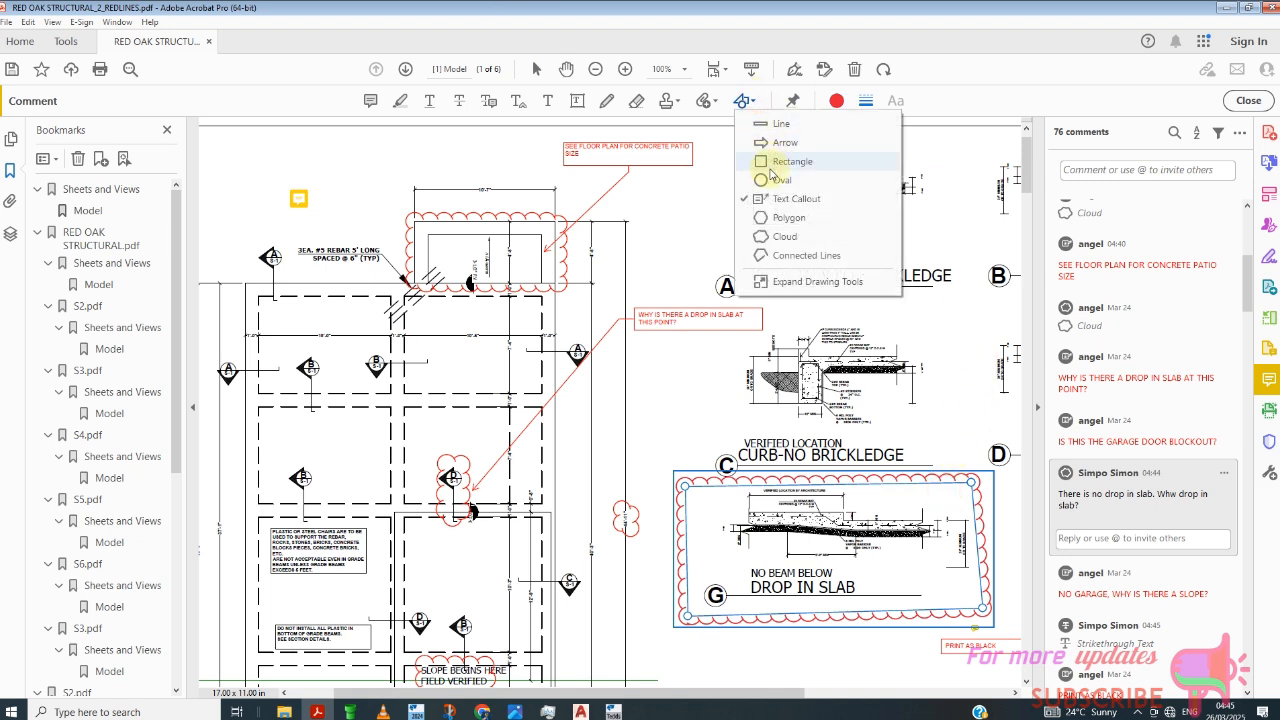
{"action": "left_click", "coordinate": [781, 201]}
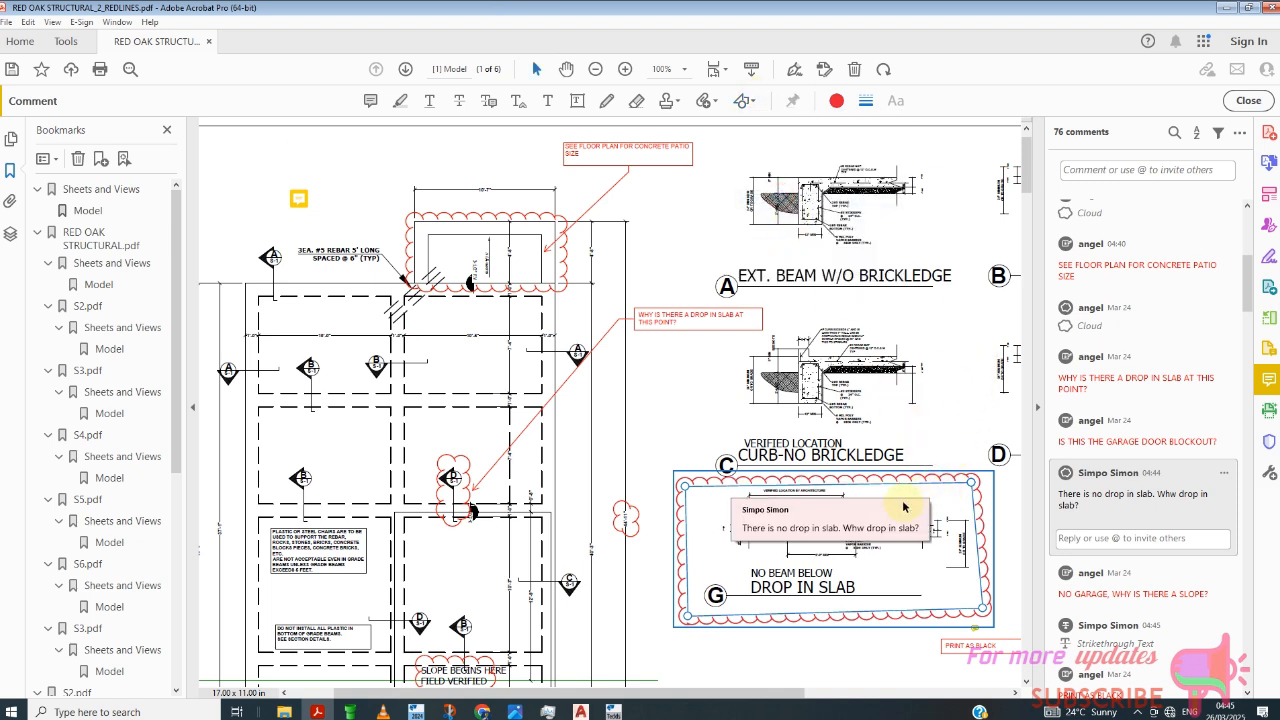
{"action": "left_click", "coordinate": [947, 497]}
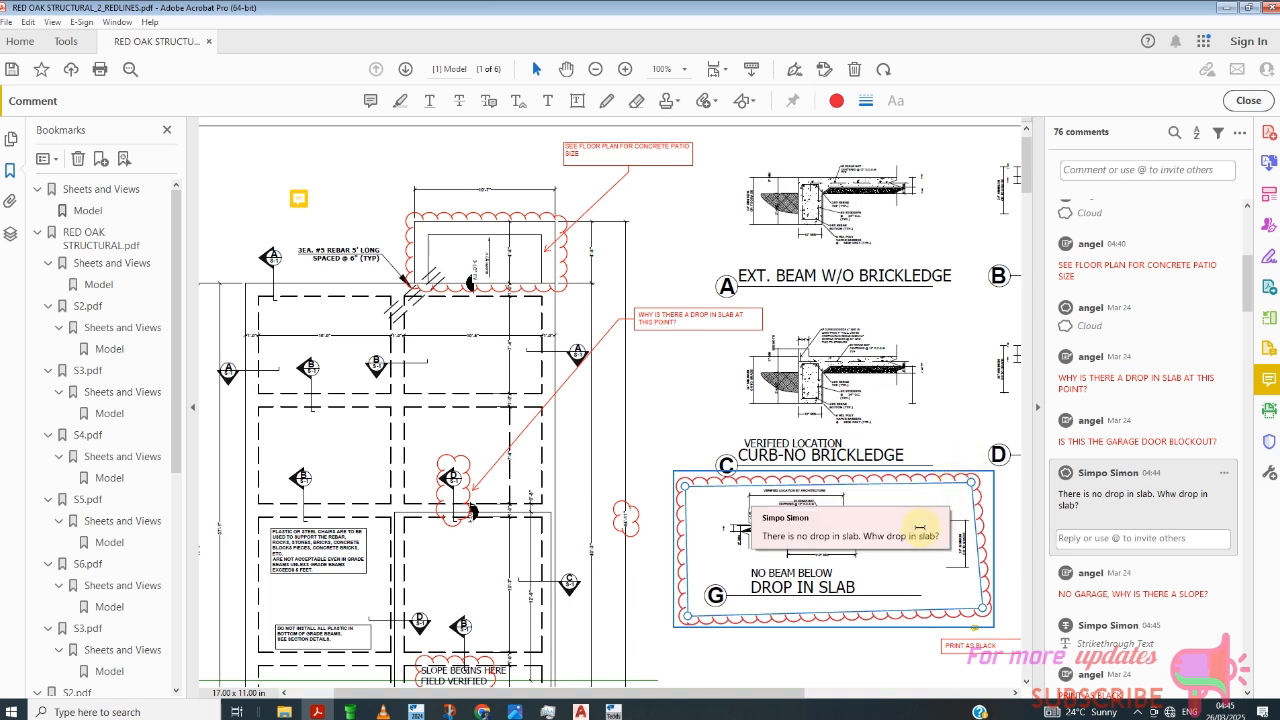
{"action": "left_click", "coordinate": [918, 530]}
{"action": "left_click", "coordinate": [955, 450]}
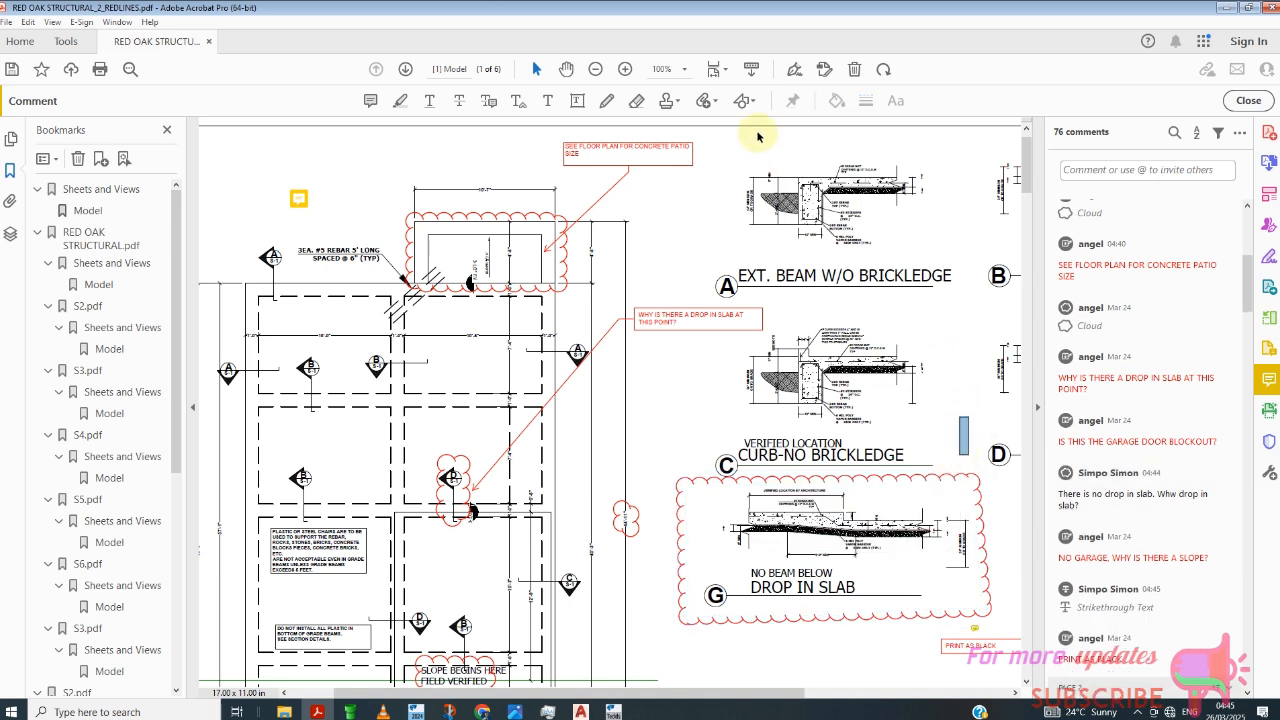
- Add a text callout above detail C reading "WHY DROP IN SLAB? THERE IS NO DROP IN SLAB.", pointing at the cloud around detail G
{"action": "left_click", "coordinate": [741, 104]}
{"action": "left_click", "coordinate": [790, 193]}
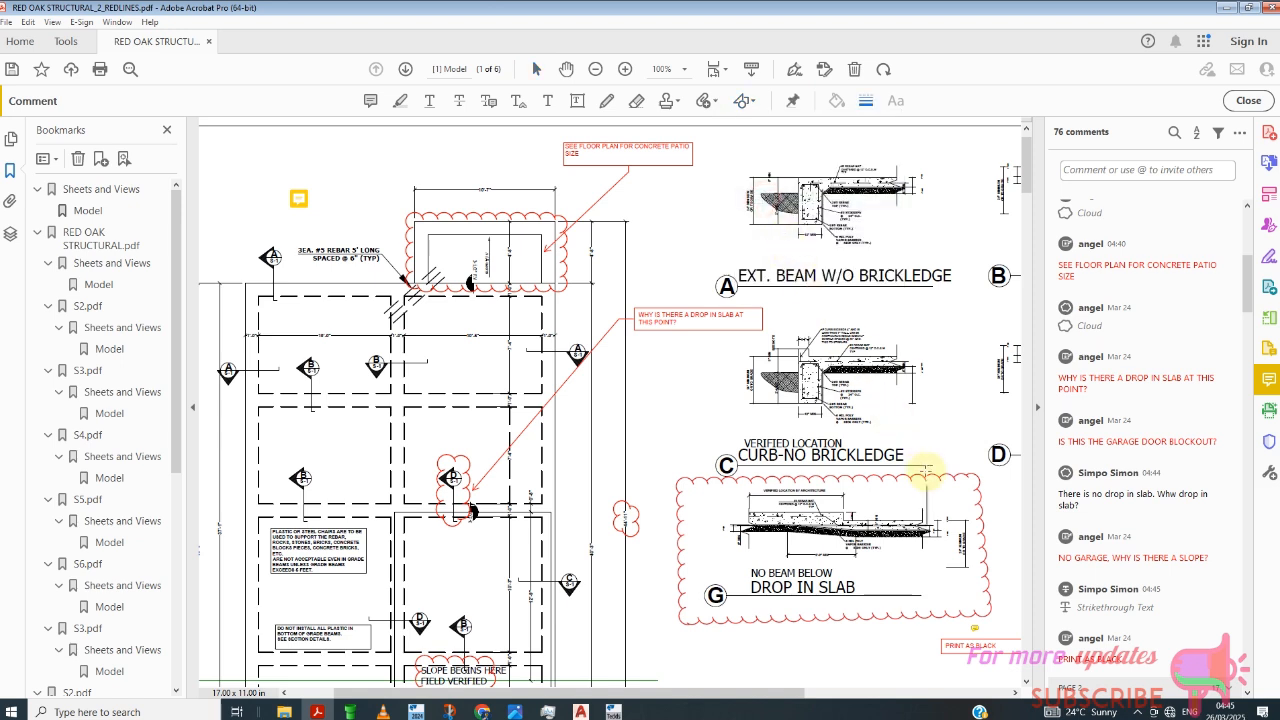
{"action": "left_click_drag", "start_coordinate": [926, 470], "coordinate": [851, 309]}
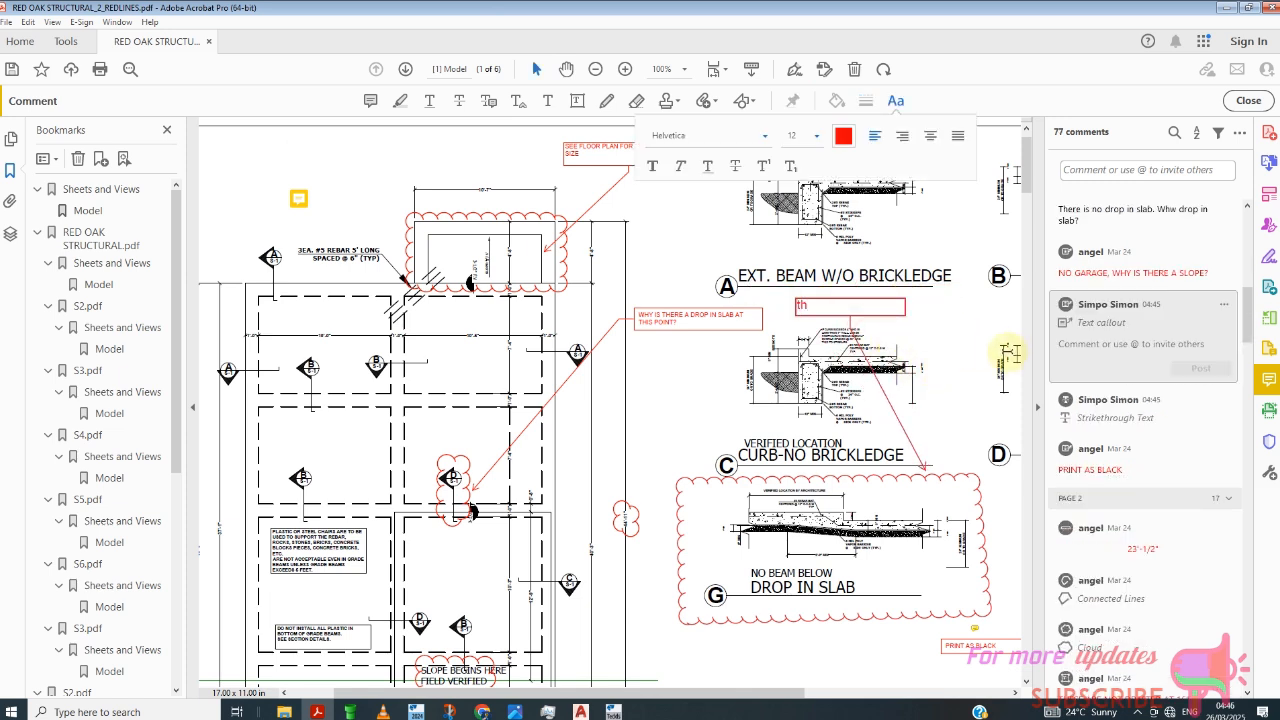
{"action": "key", "text": "BackSpace"}
{"action": "key", "text": "BackSpace"}
{"action": "type", "text": "WHY DROP IN SLA"}
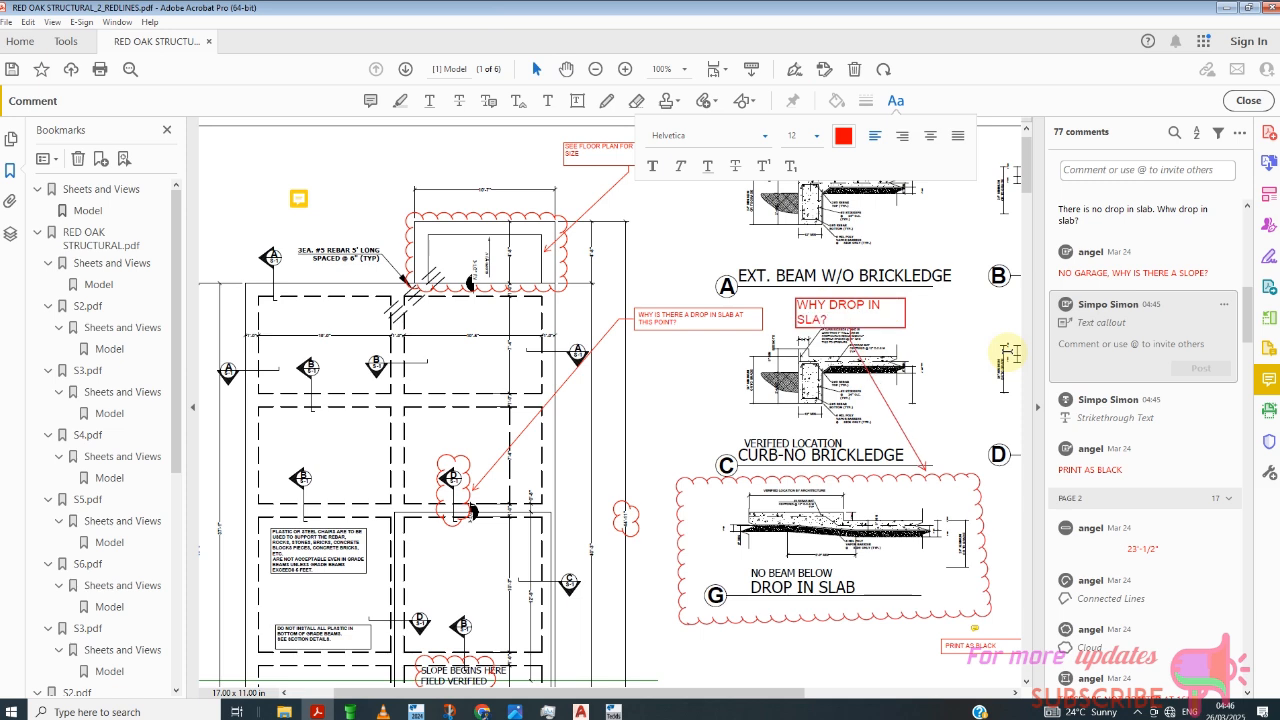
{"action": "type", "text": "?"}
{"action": "key", "text": "BackSpace"}
{"action": "type", "text": "B? THERE IS NO "}
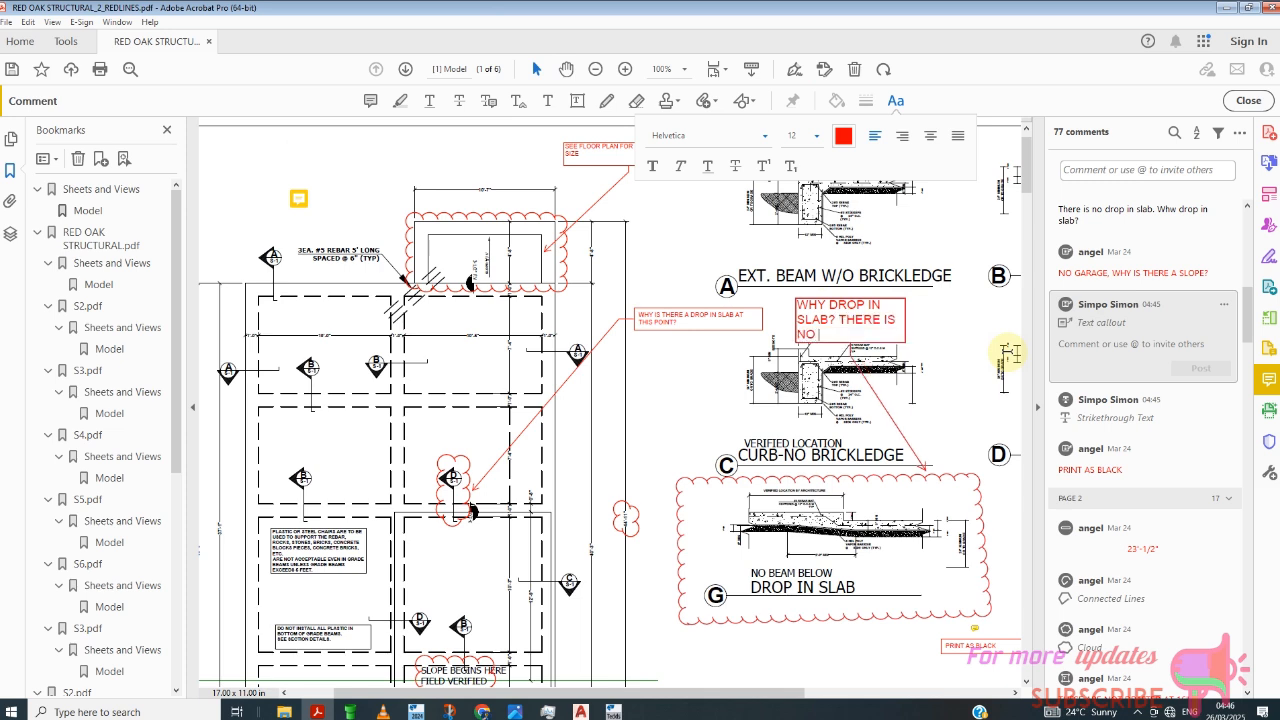
{"action": "type", "text": "DROP IN SLAB."}
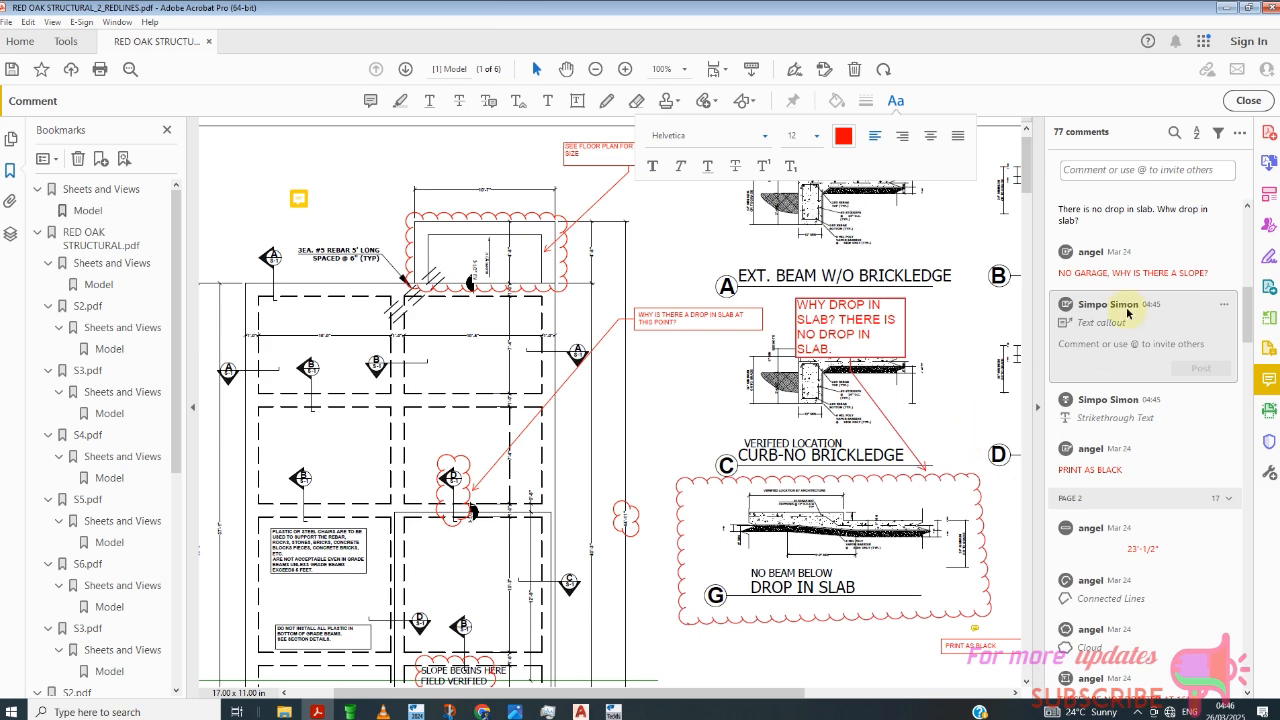
{"action": "left_click", "coordinate": [986, 314]}
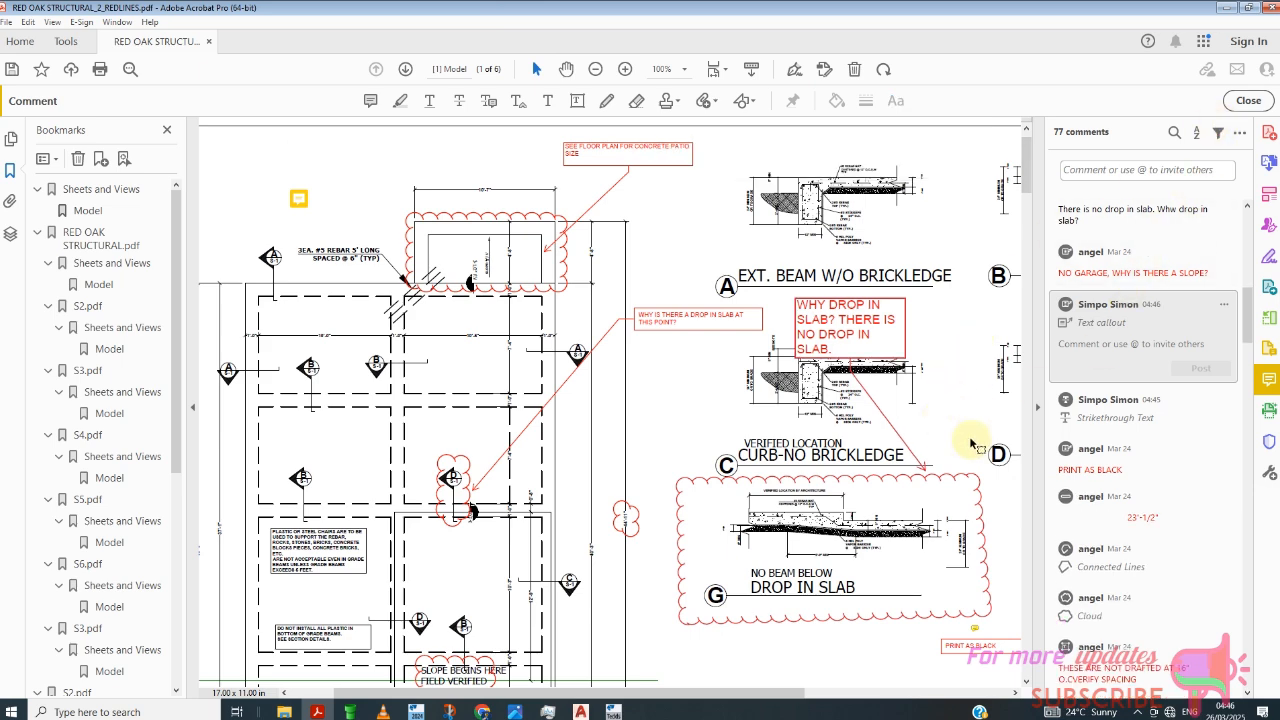
- Draw a near-vertical downward arrow in the empty area between the DROP IN SLAB detail and the FOUNDATION SECTIONS title
{"action": "scroll", "coordinate": [975, 420], "scroll_direction": "down", "scroll_amount": 1}
{"action": "scroll", "coordinate": [900, 390], "scroll_direction": "down", "scroll_amount": 3}
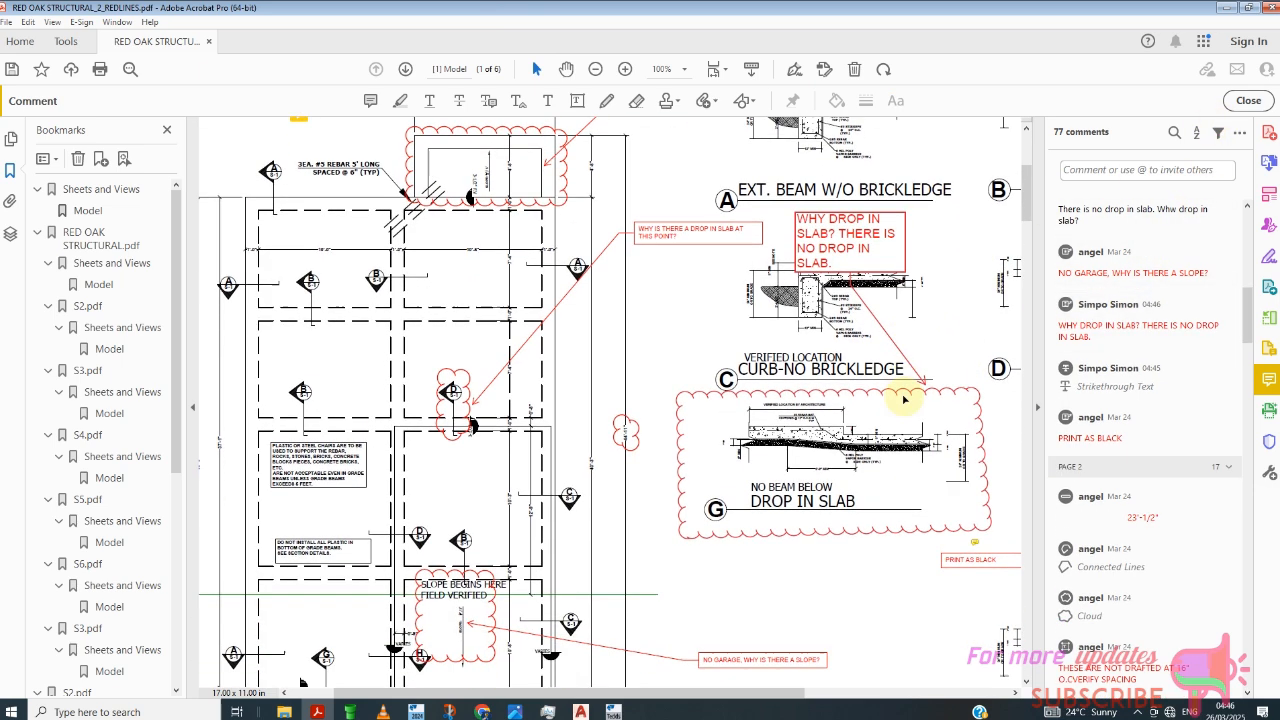
{"action": "scroll", "coordinate": [890, 385], "scroll_direction": "down", "scroll_amount": 1}
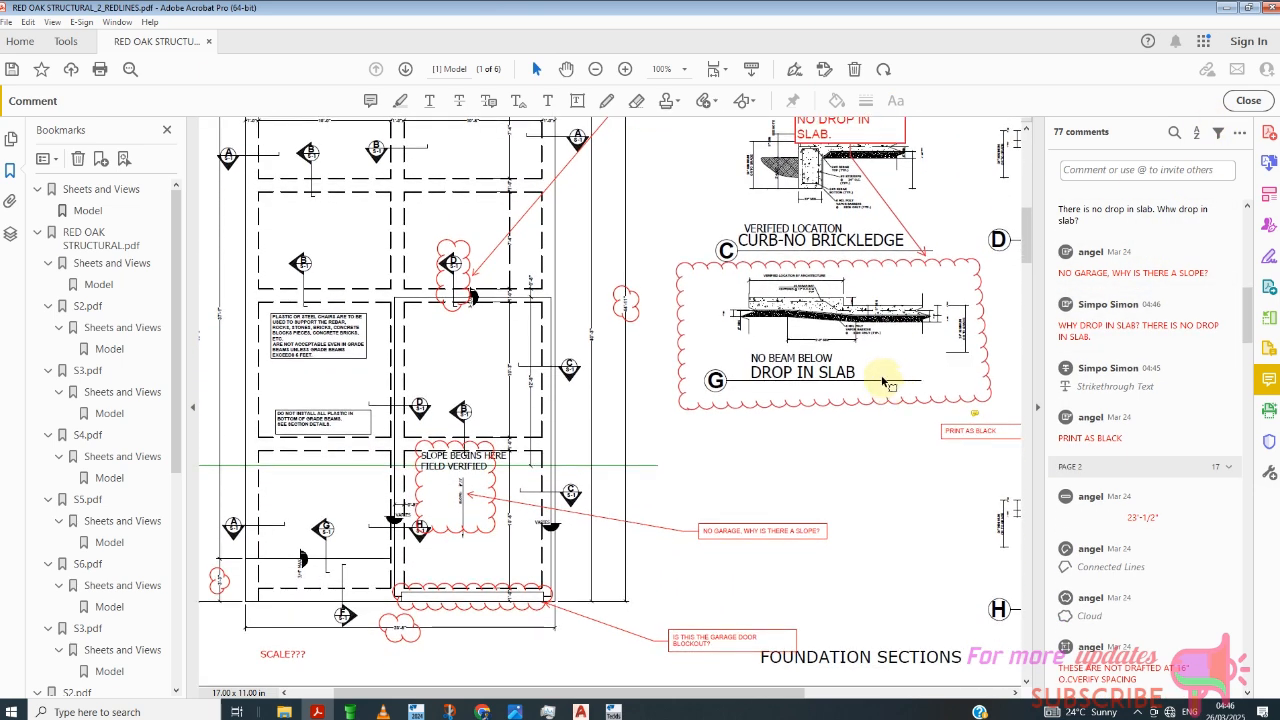
{"action": "left_click", "coordinate": [752, 101]}
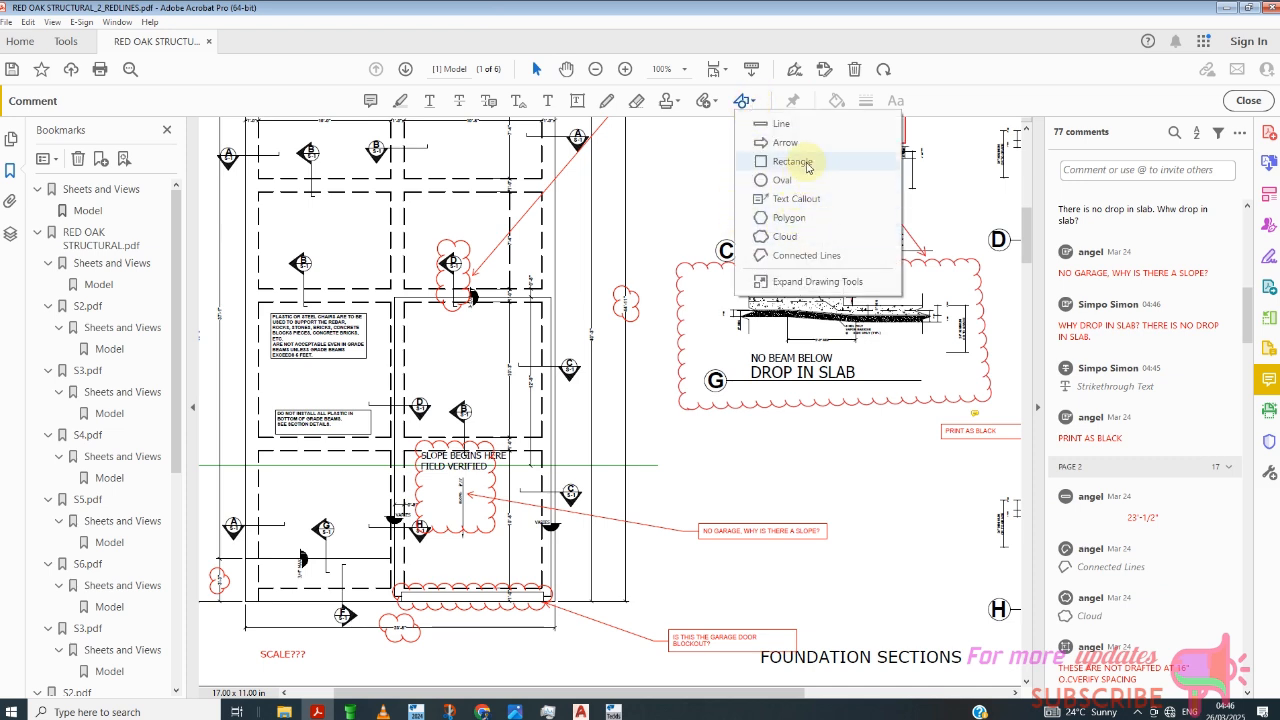
{"action": "left_click", "coordinate": [771, 147]}
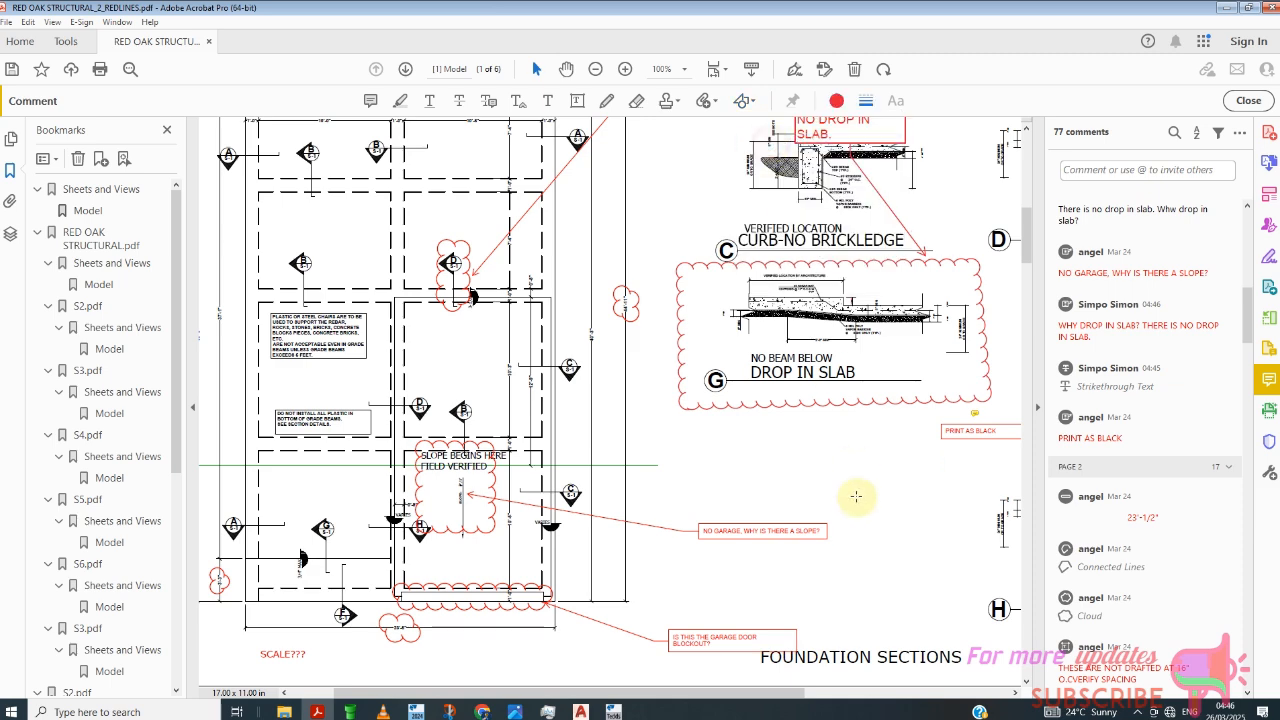
{"action": "left_click_drag", "start_coordinate": [858, 508], "coordinate": [864, 640]}
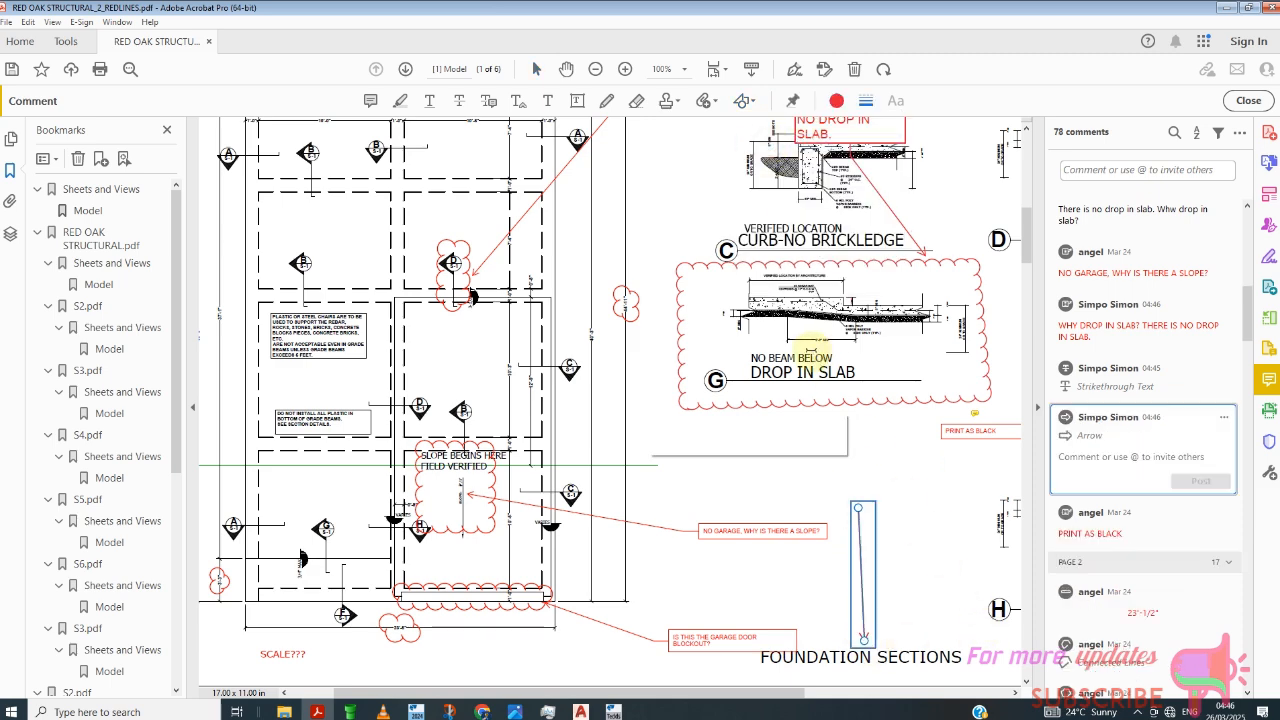
{"action": "left_click", "coordinate": [857, 515]}
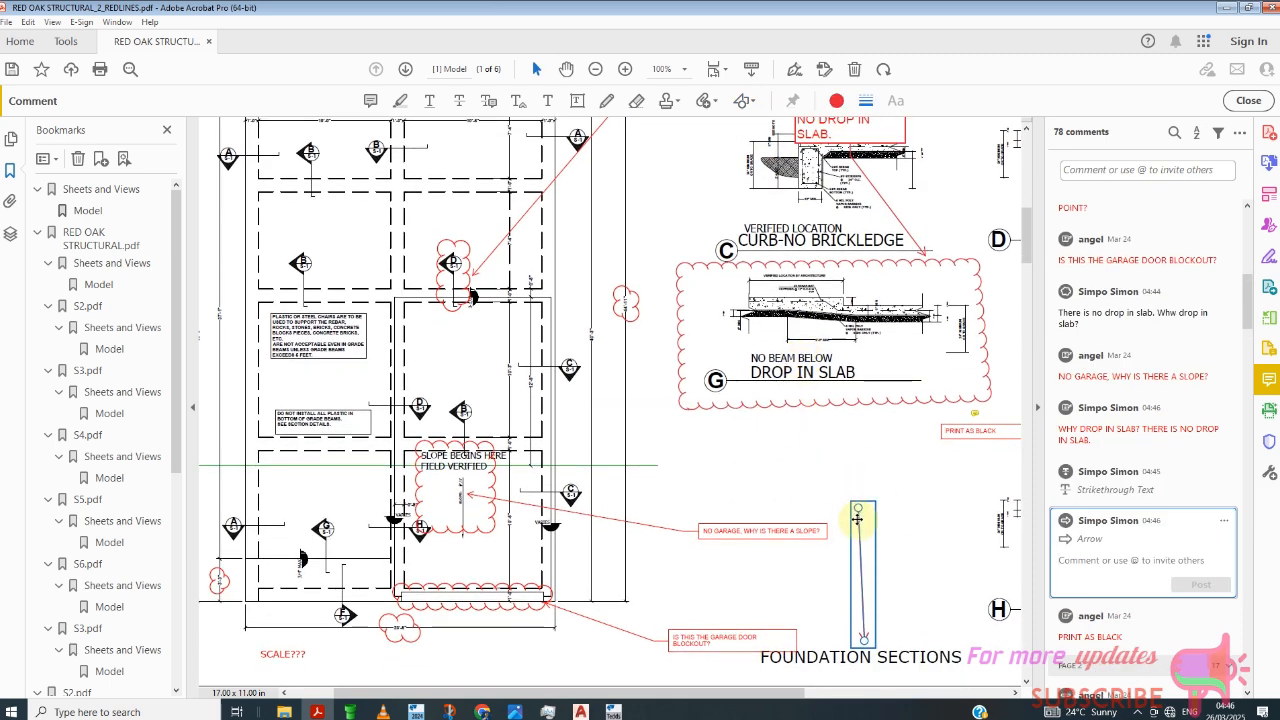
{"action": "left_click", "coordinate": [857, 520]}
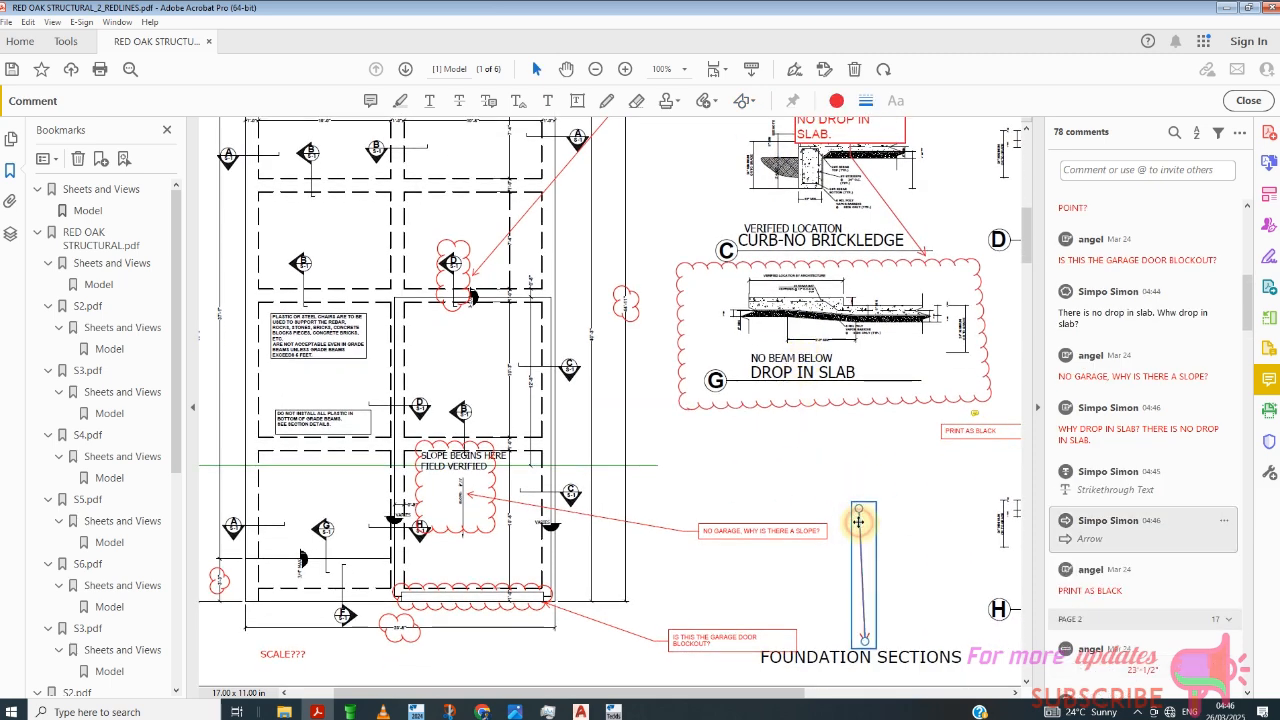
- Set the opacity of the arrow above the FOUNDATION SECTIONS title to 82% and delete that arrow
{"action": "left_click", "coordinate": [837, 101]}
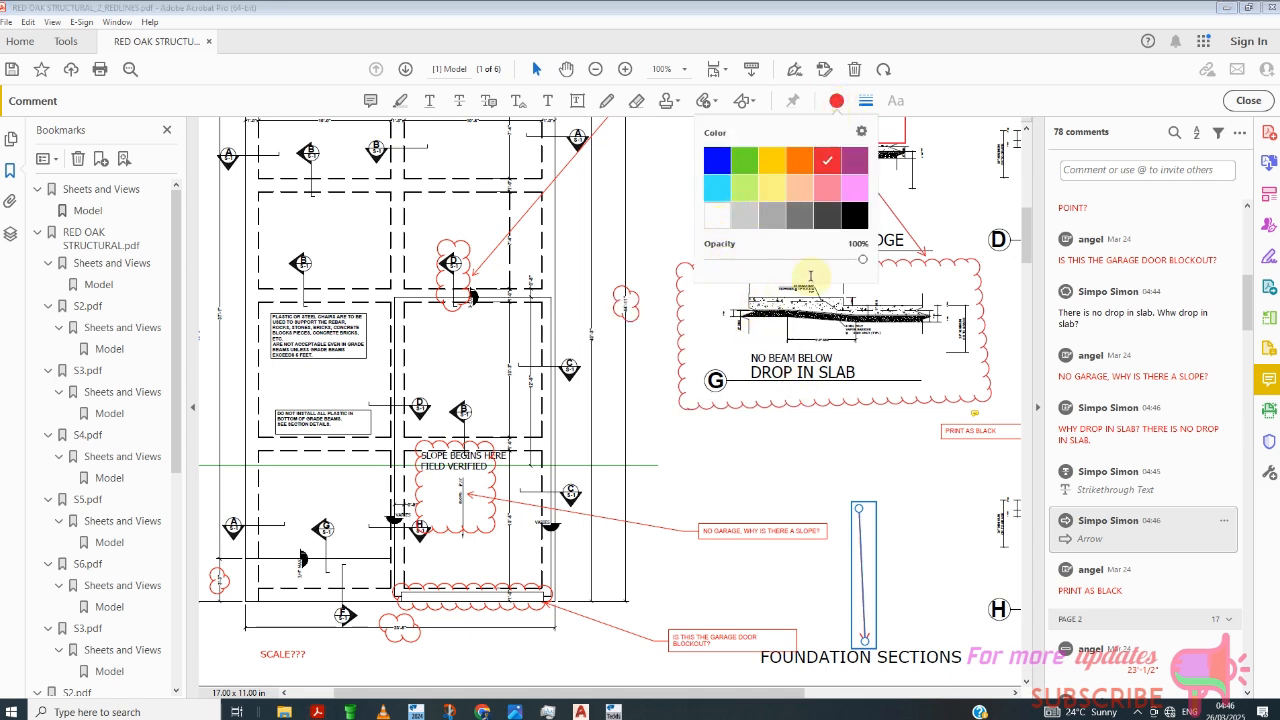
{"action": "left_click_drag", "start_coordinate": [863, 260], "coordinate": [836, 260]}
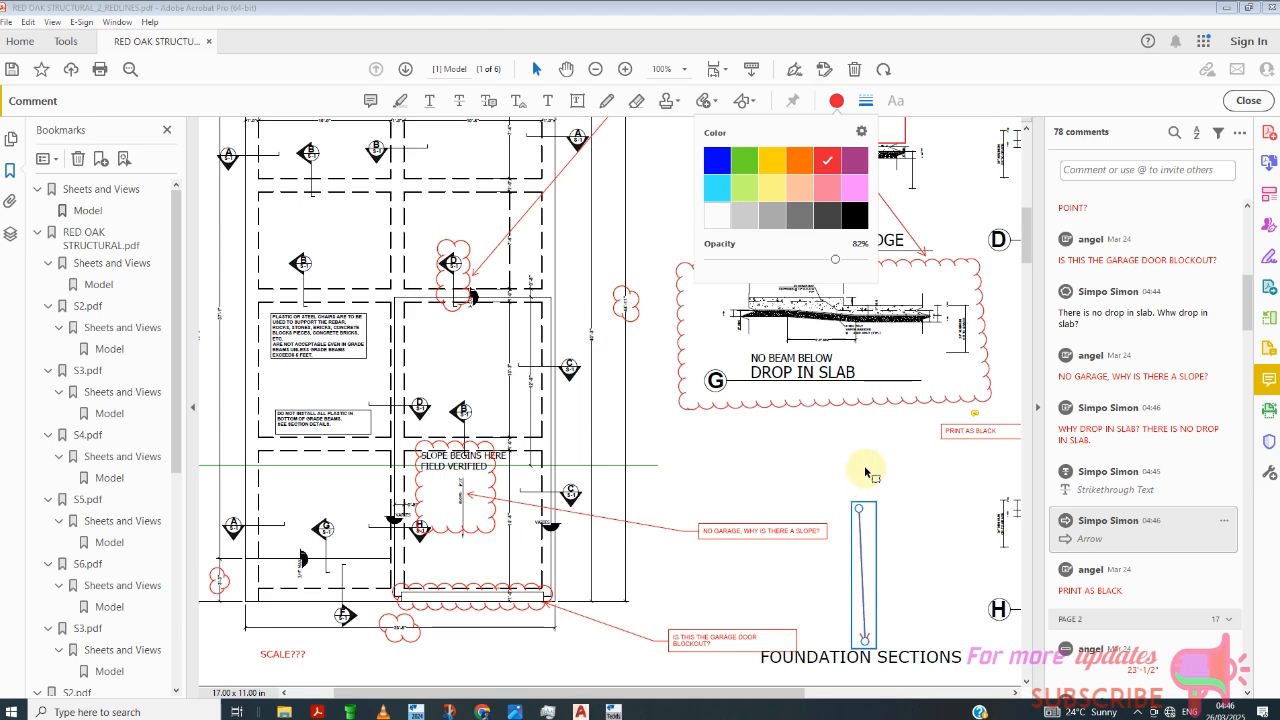
{"action": "left_click", "coordinate": [866, 550]}
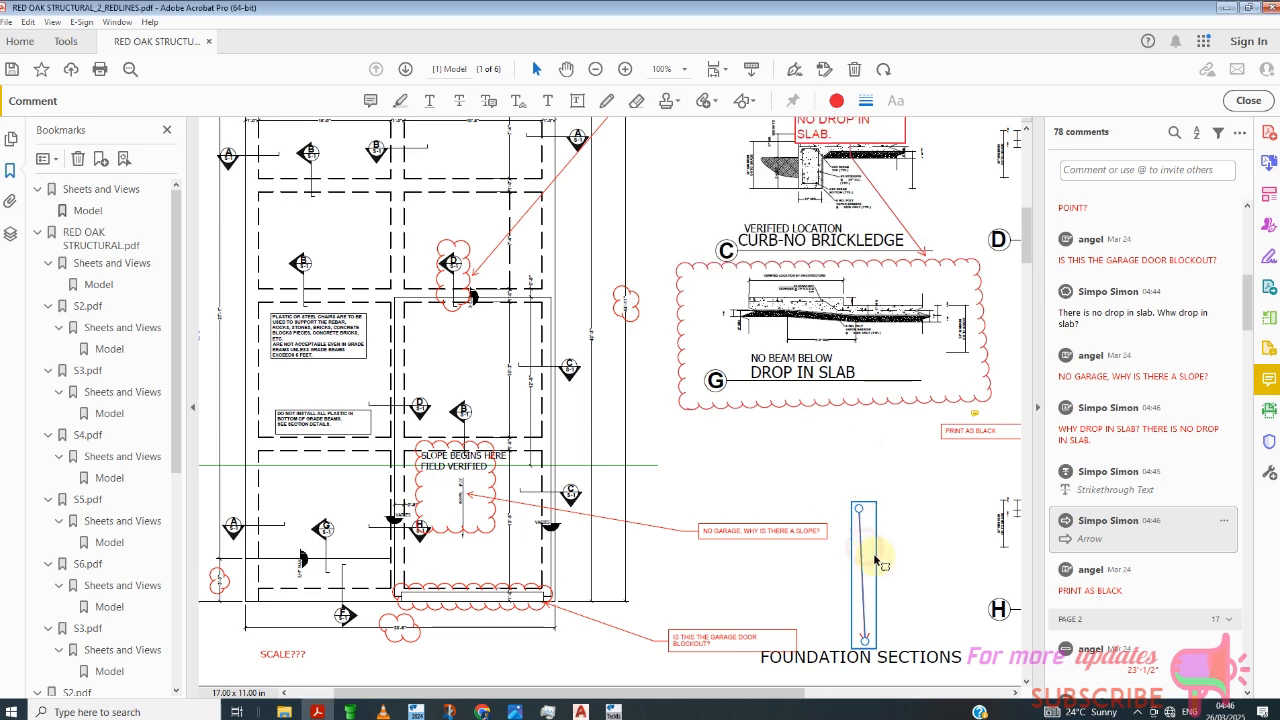
{"action": "key", "text": "Delete"}
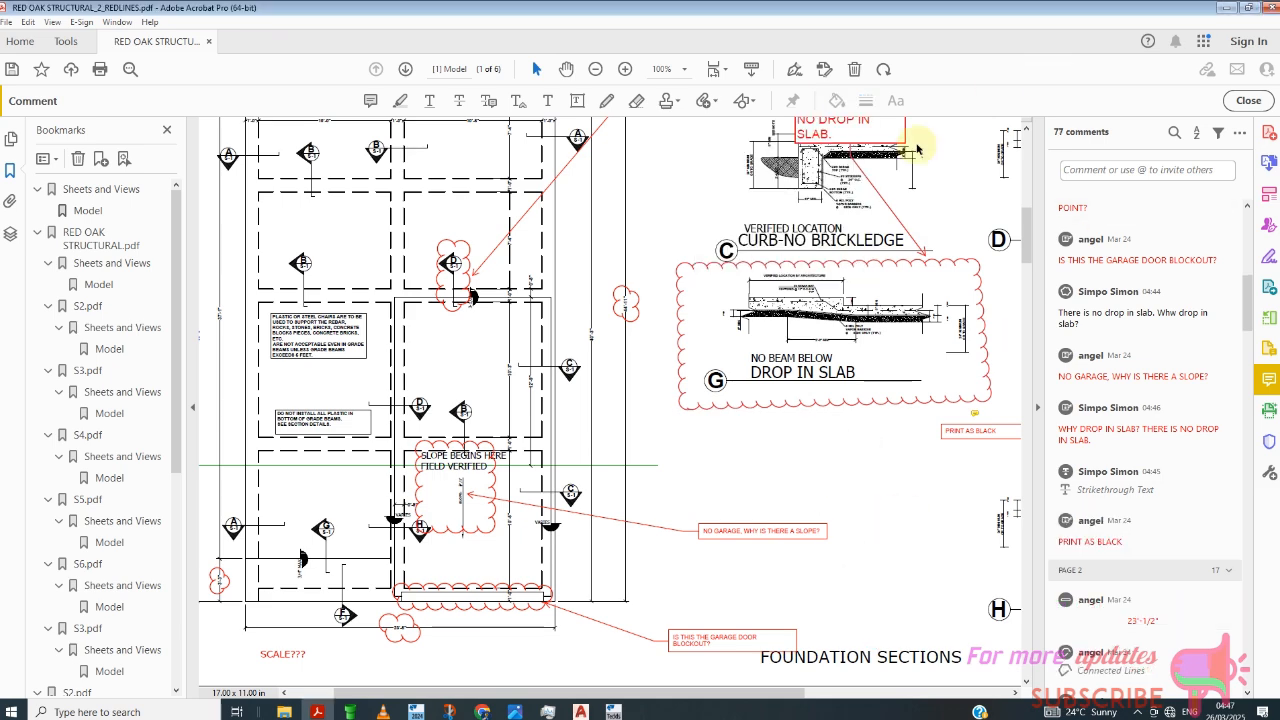
- Examine the redline clouds, callouts and notes on the 1st and 2nd floor framing plan pages
{"action": "scroll", "coordinate": [995, 432], "scroll_direction": "down", "scroll_amount": 1}
{"action": "scroll", "coordinate": [995, 432], "scroll_direction": "down", "scroll_amount": 5}
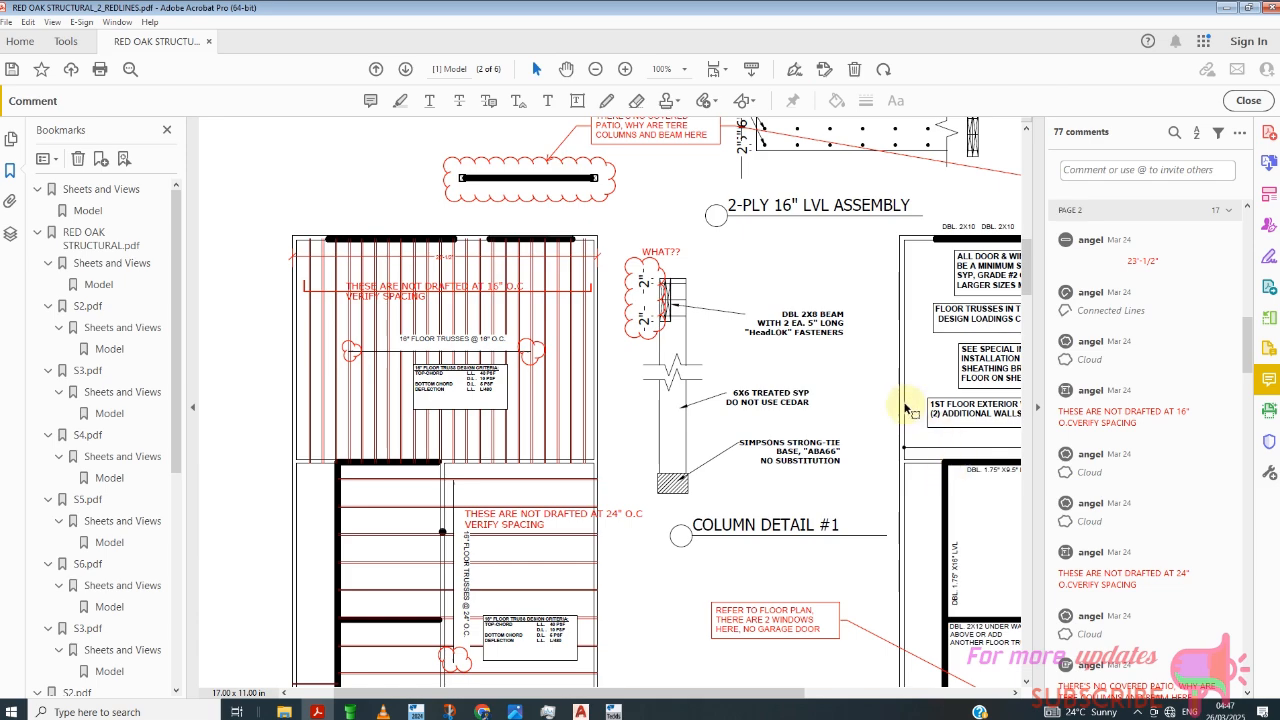
{"action": "scroll", "coordinate": [816, 375], "scroll_direction": "down", "scroll_amount": 6}
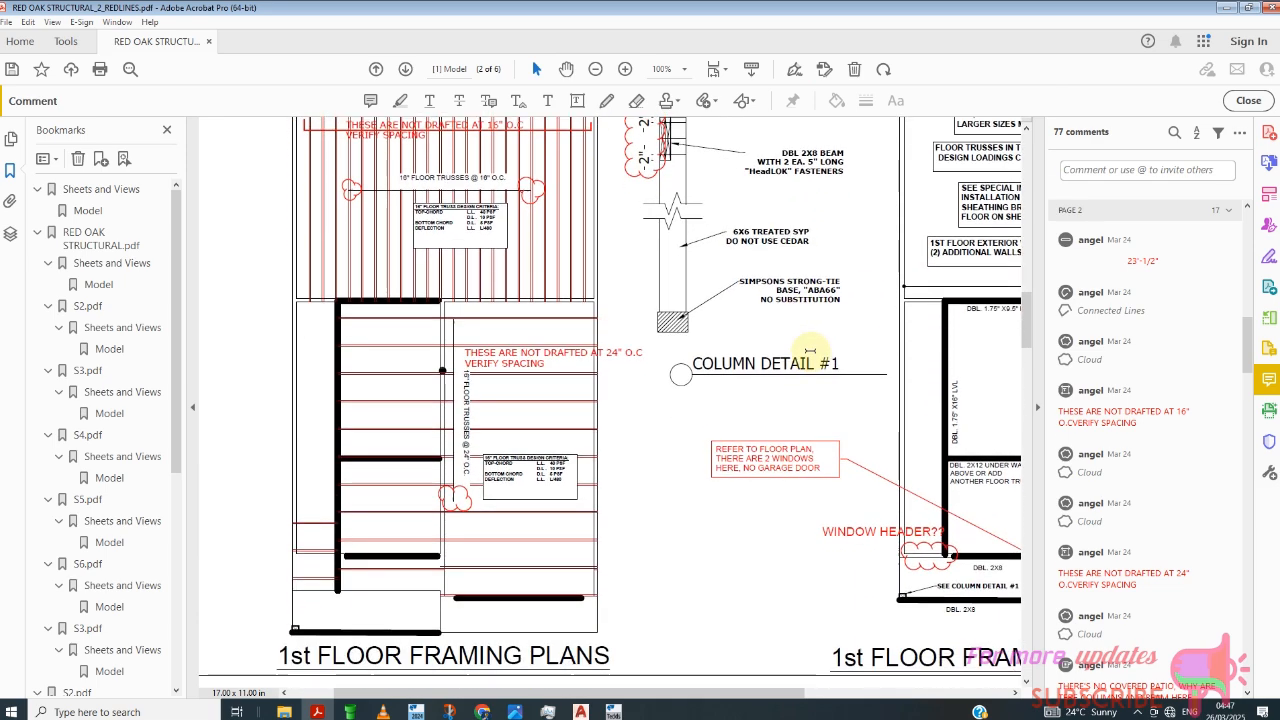
{"action": "scroll", "coordinate": [814, 352], "scroll_direction": "down", "scroll_amount": 2}
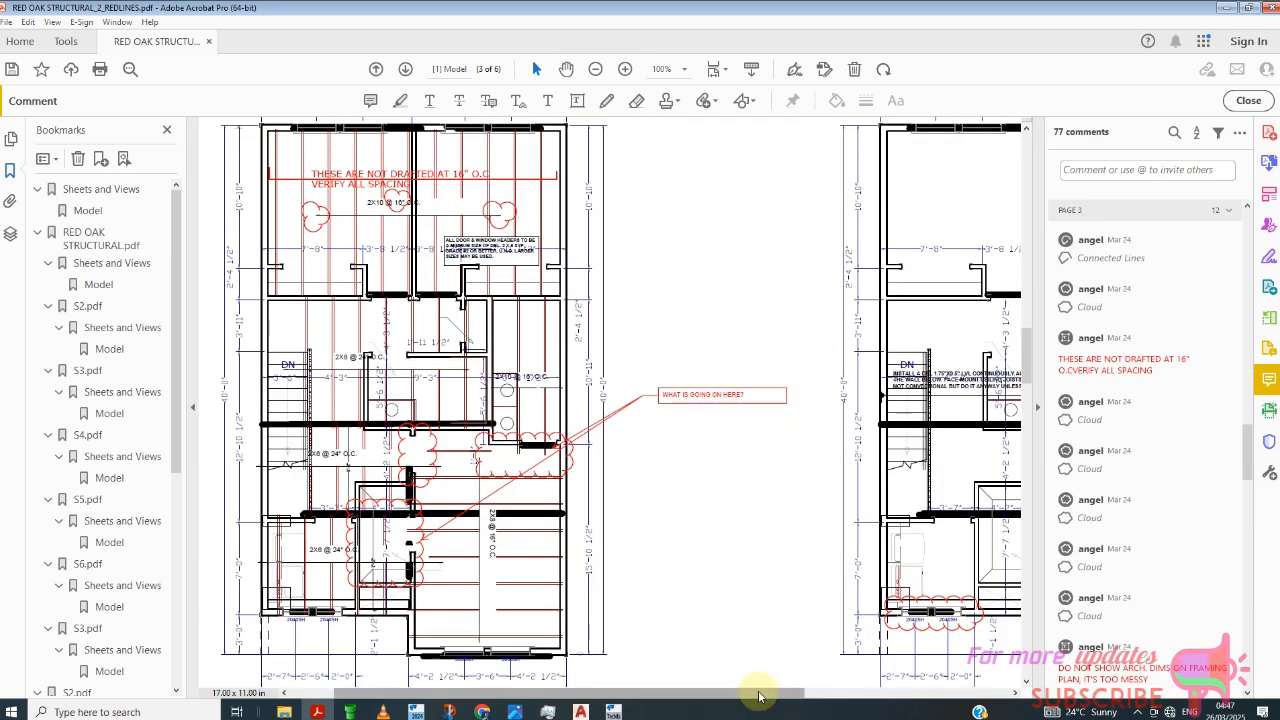
{"action": "mouse_move", "coordinate": [760, 698]}
{"action": "left_mouse_down"}
{"action": "mouse_move", "coordinate": [829, 691]}
{"action": "mouse_move", "coordinate": [706, 683]}
{"action": "left_mouse_up"}
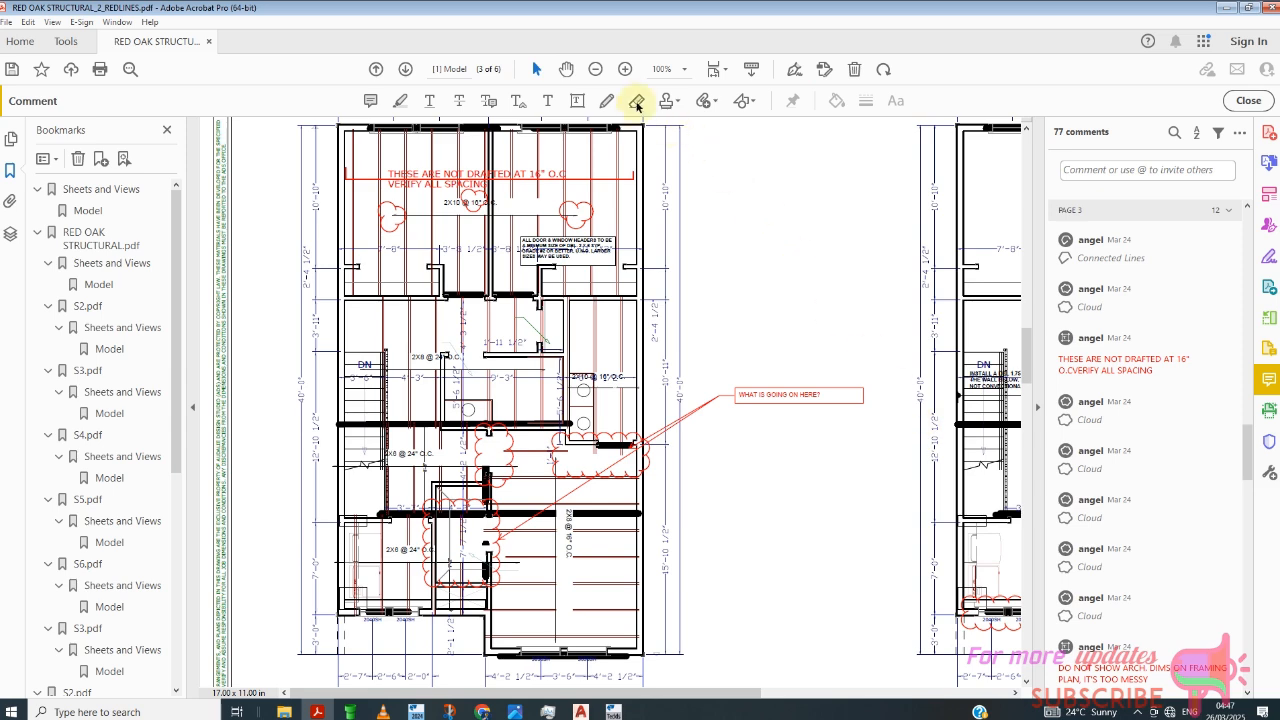
{"action": "left_click", "coordinate": [596, 70]}
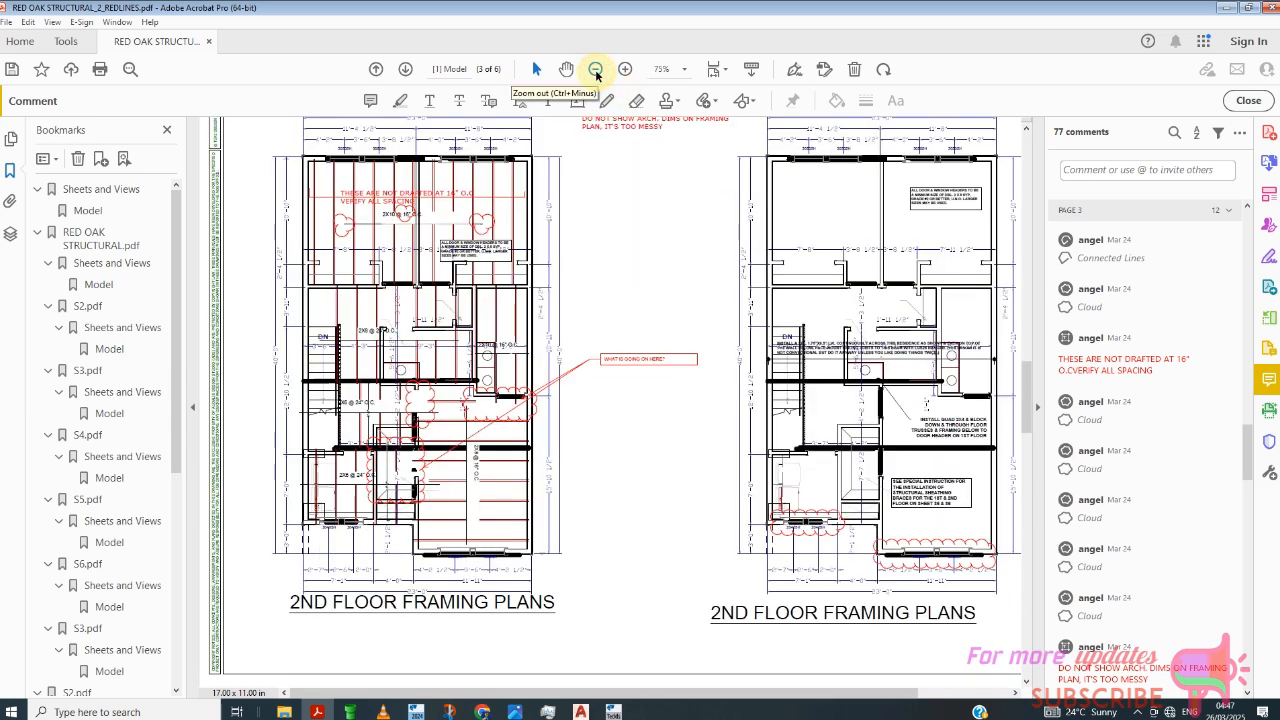
{"action": "scroll", "coordinate": [742, 515], "scroll_direction": "up", "scroll_amount": 1}
{"action": "scroll", "coordinate": [742, 513], "scroll_direction": "up", "scroll_amount": 5}
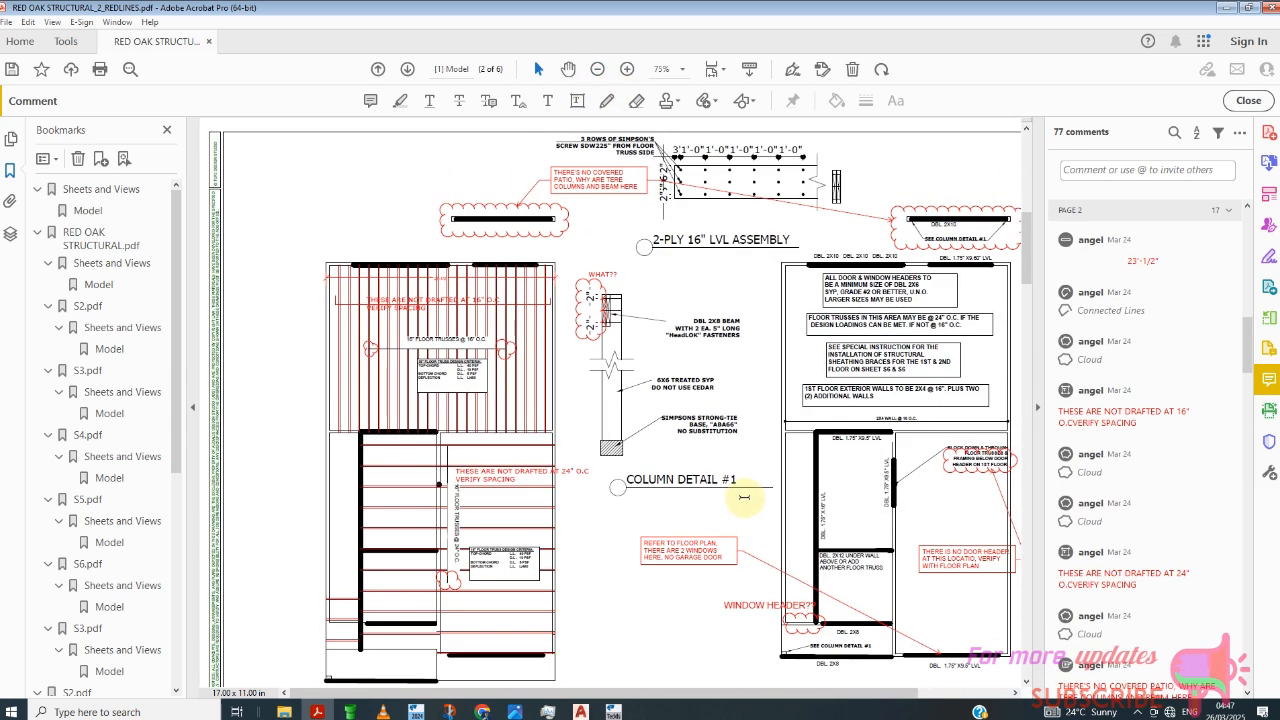
{"action": "scroll", "coordinate": [736, 496], "scroll_direction": "down", "scroll_amount": 1}
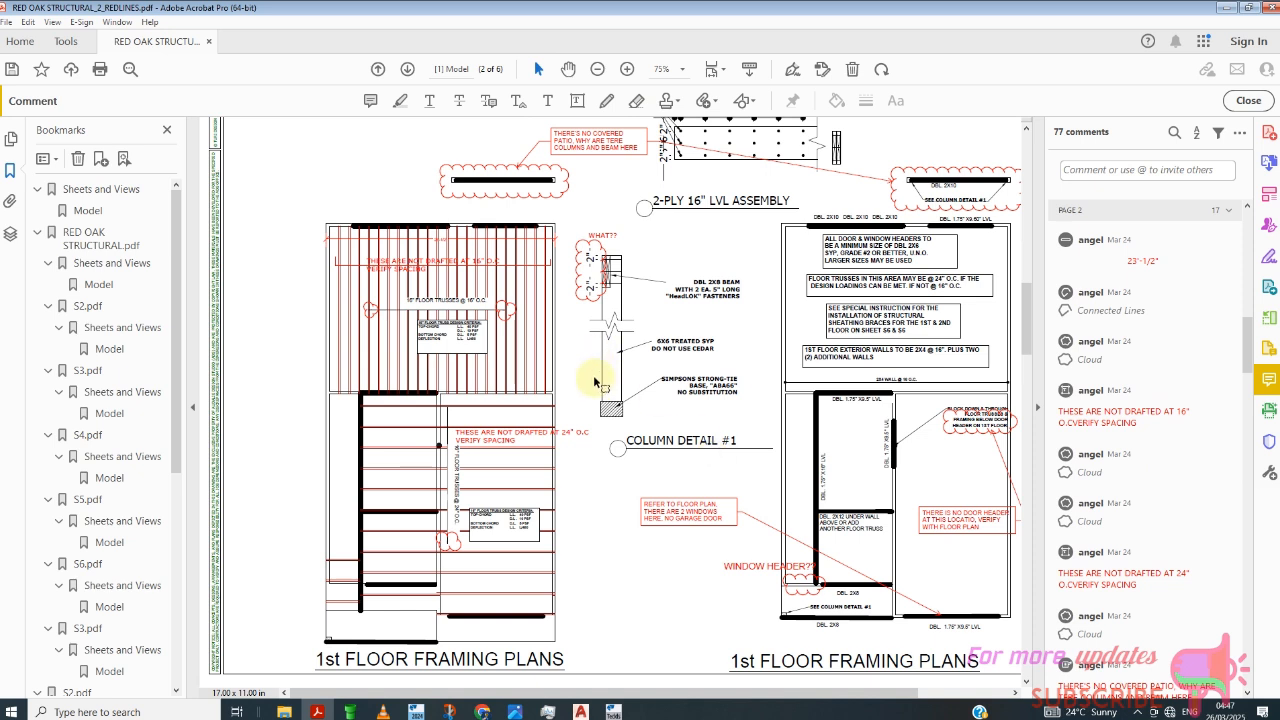
- Switch to the RED OAK folder in File Explorer and open RED OAK STRUCTURAL_2_REDLINES with Google Chrome
{"action": "left_click", "coordinate": [290, 713]}
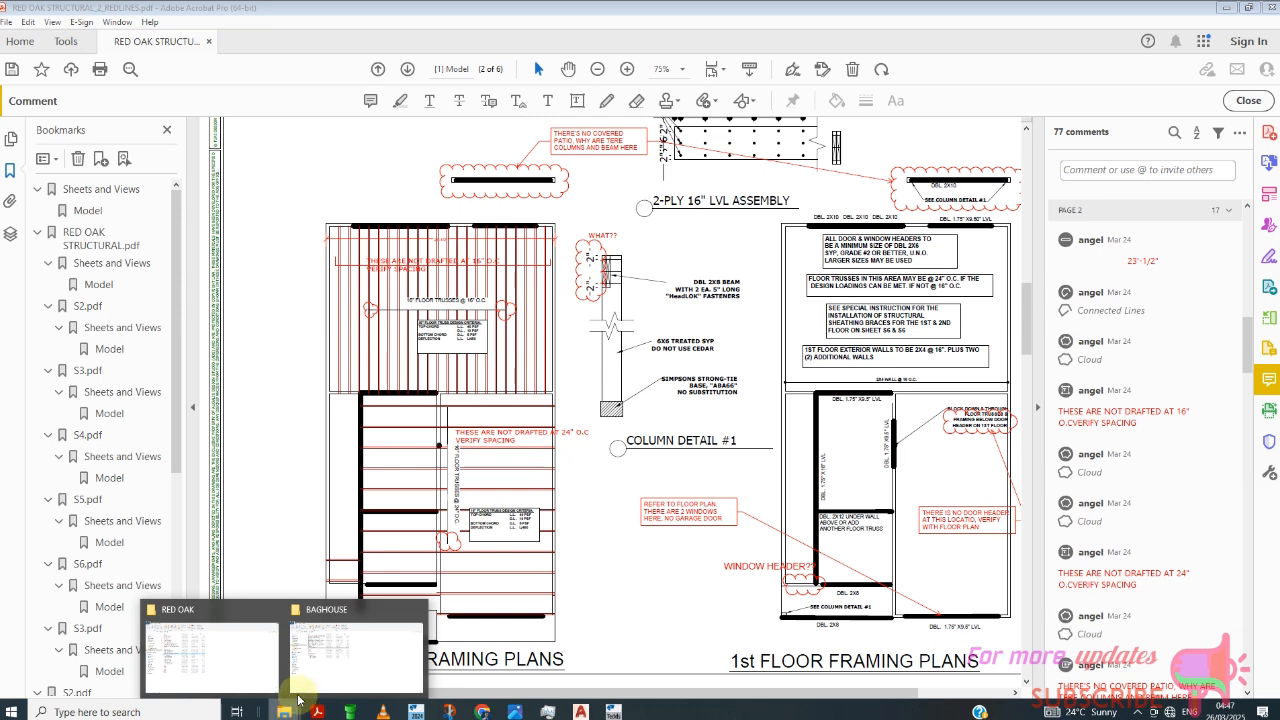
{"action": "left_click", "coordinate": [231, 648]}
{"action": "left_click", "coordinate": [252, 318]}
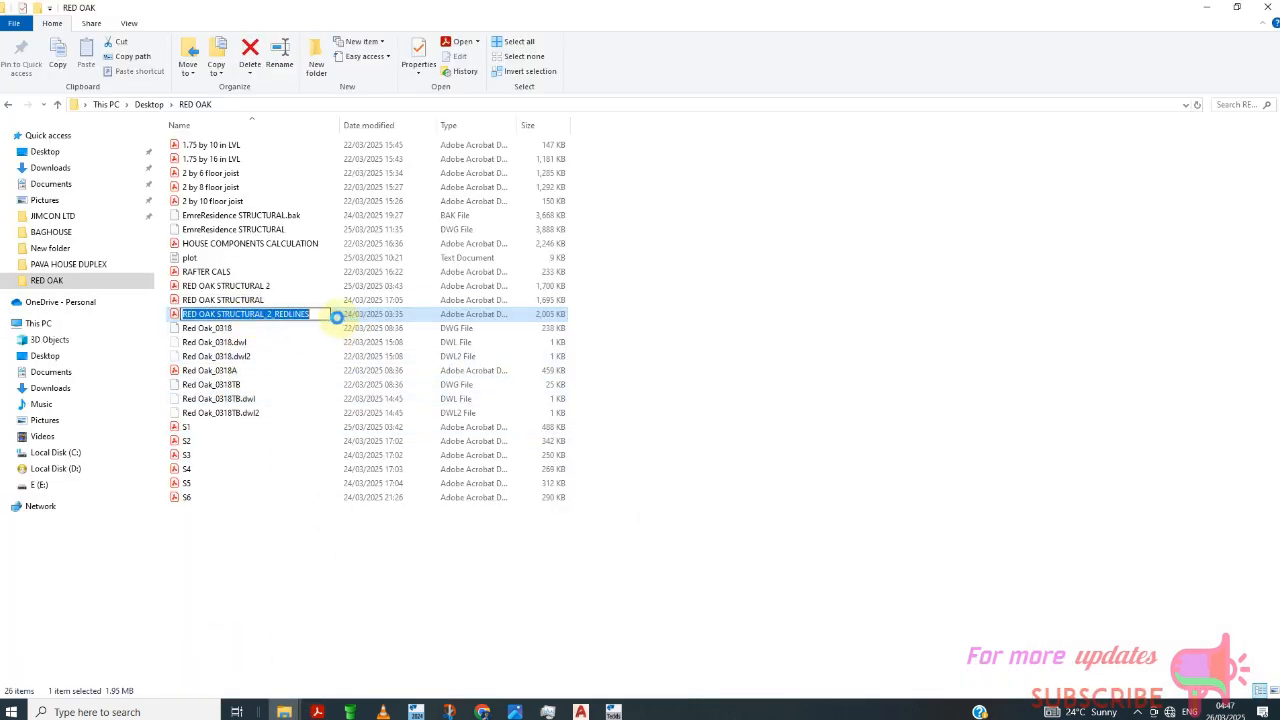
{"action": "key", "text": "Return"}
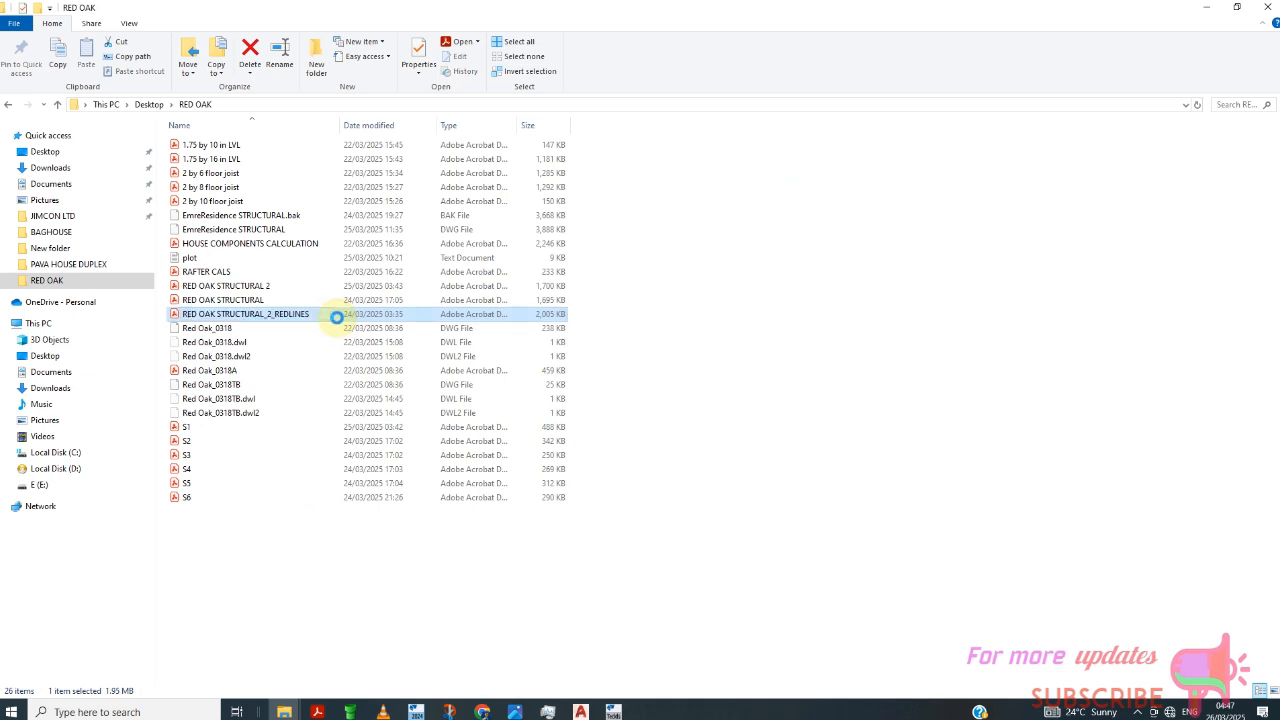
{"action": "right_click", "coordinate": [336, 318]}
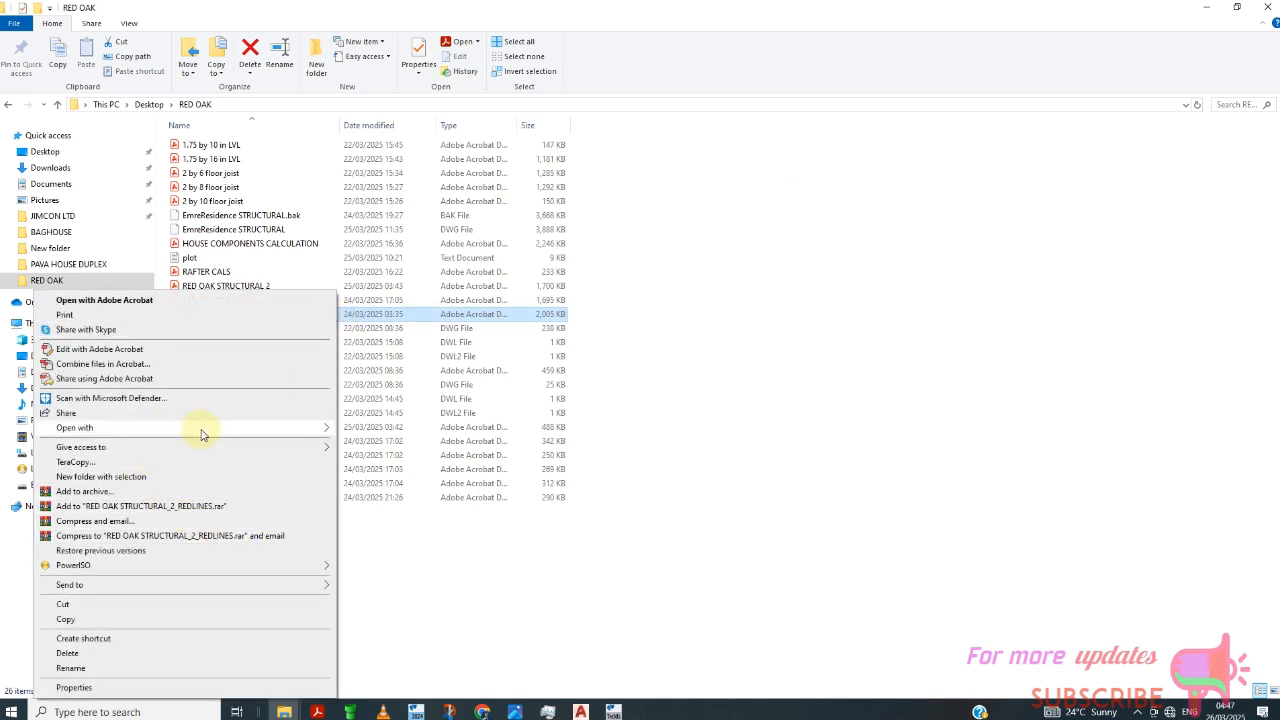
{"action": "left_click", "coordinate": [326, 437]}
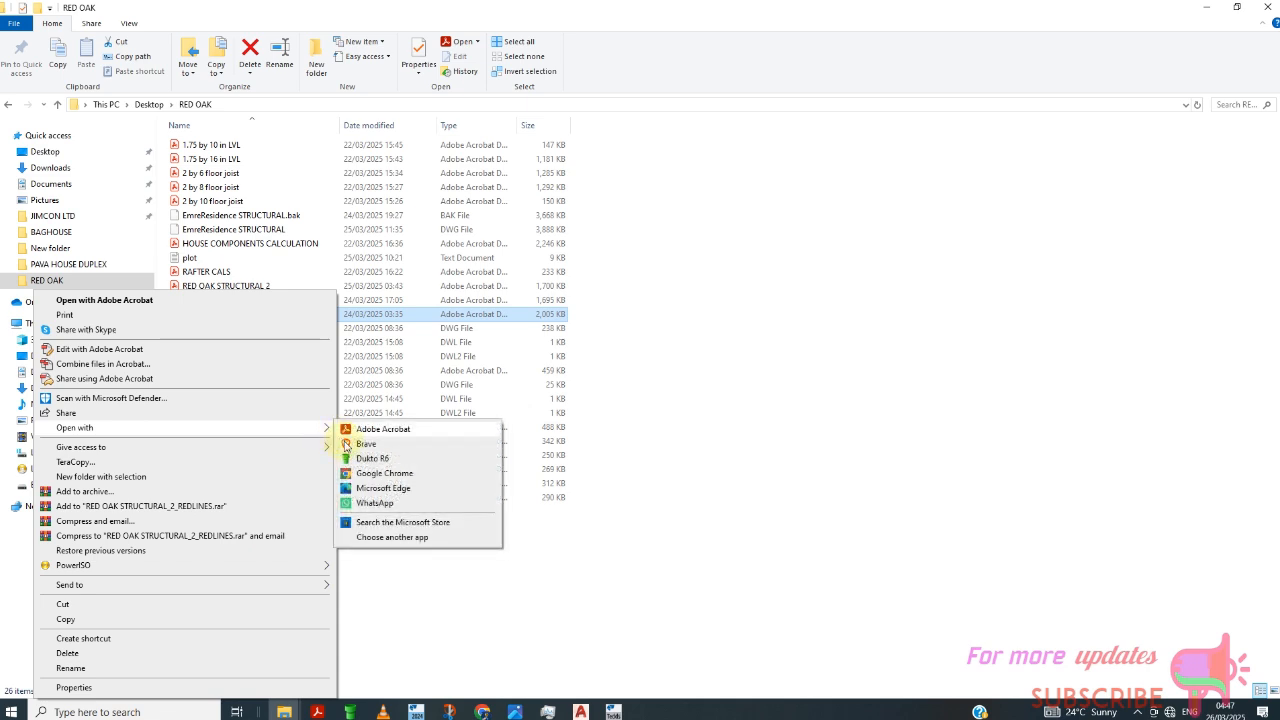
{"action": "left_click", "coordinate": [362, 475]}
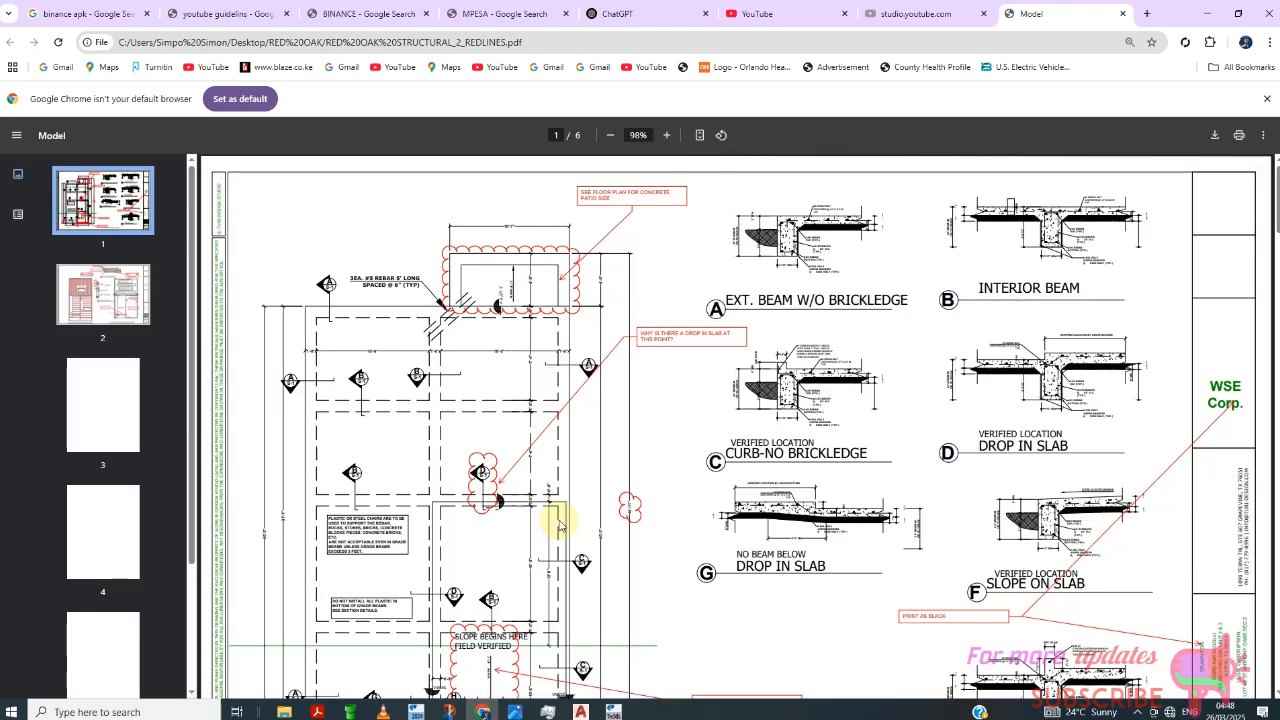
- Examine the redlines on the foundation and the 1st and 2nd floor framing pages in Chrome, and close the PDF
{"action": "scroll", "coordinate": [614, 506], "scroll_direction": "down", "scroll_amount": 2}
{"action": "scroll", "coordinate": [632, 440], "scroll_direction": "down", "scroll_amount": 8}
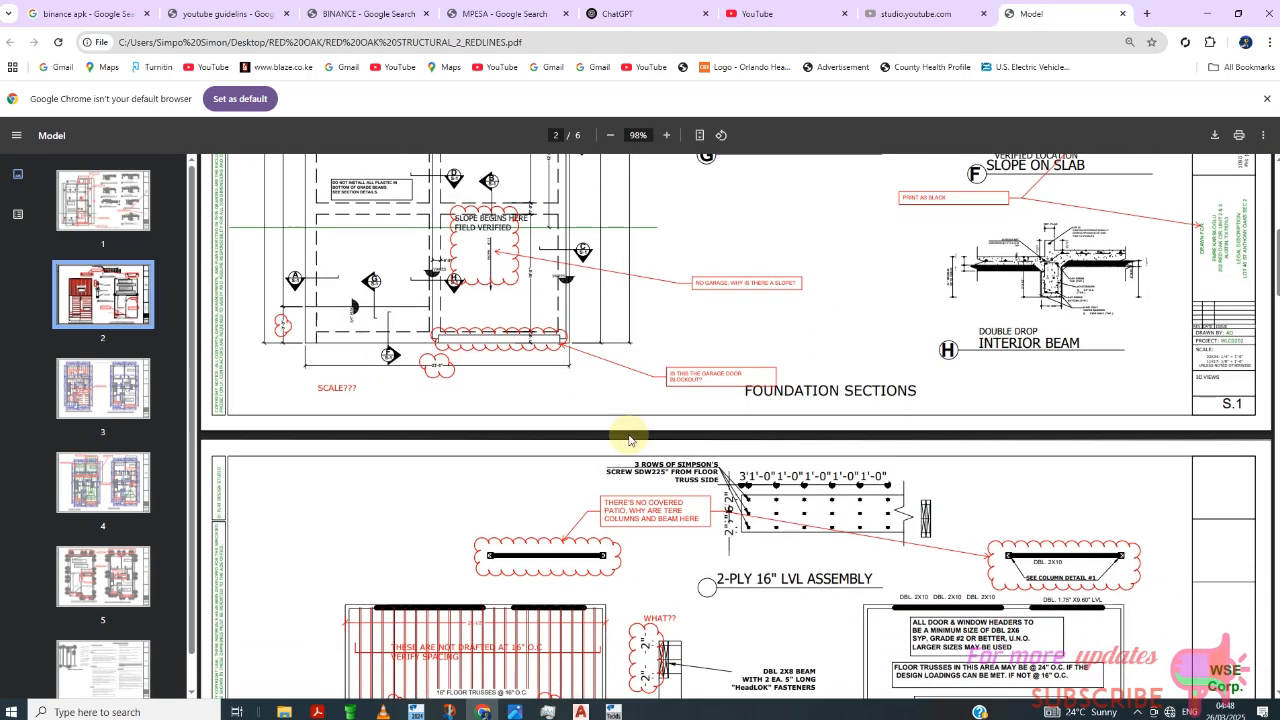
{"action": "scroll", "coordinate": [618, 450], "scroll_direction": "down", "scroll_amount": 2}
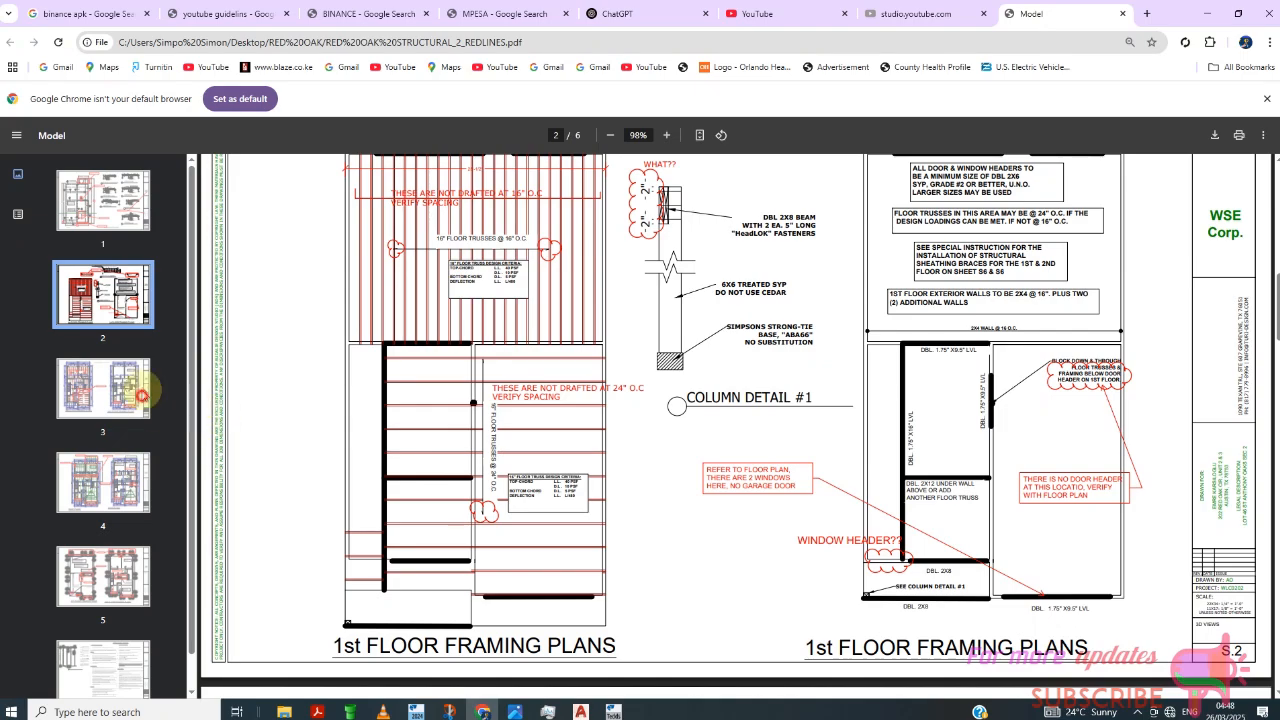
{"action": "left_click", "coordinate": [148, 400]}
{"action": "scroll", "coordinate": [580, 460], "scroll_direction": "down", "scroll_amount": 5}
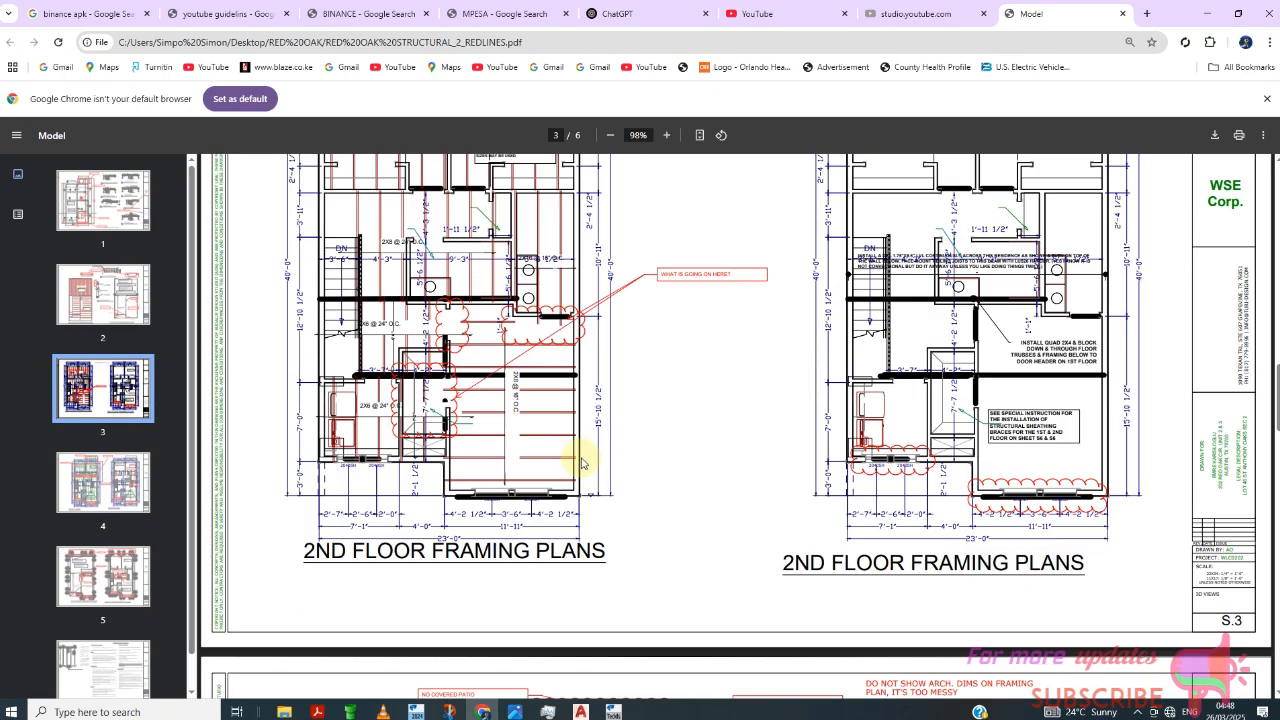
{"action": "scroll", "coordinate": [755, 538], "scroll_direction": "up", "scroll_amount": 3}
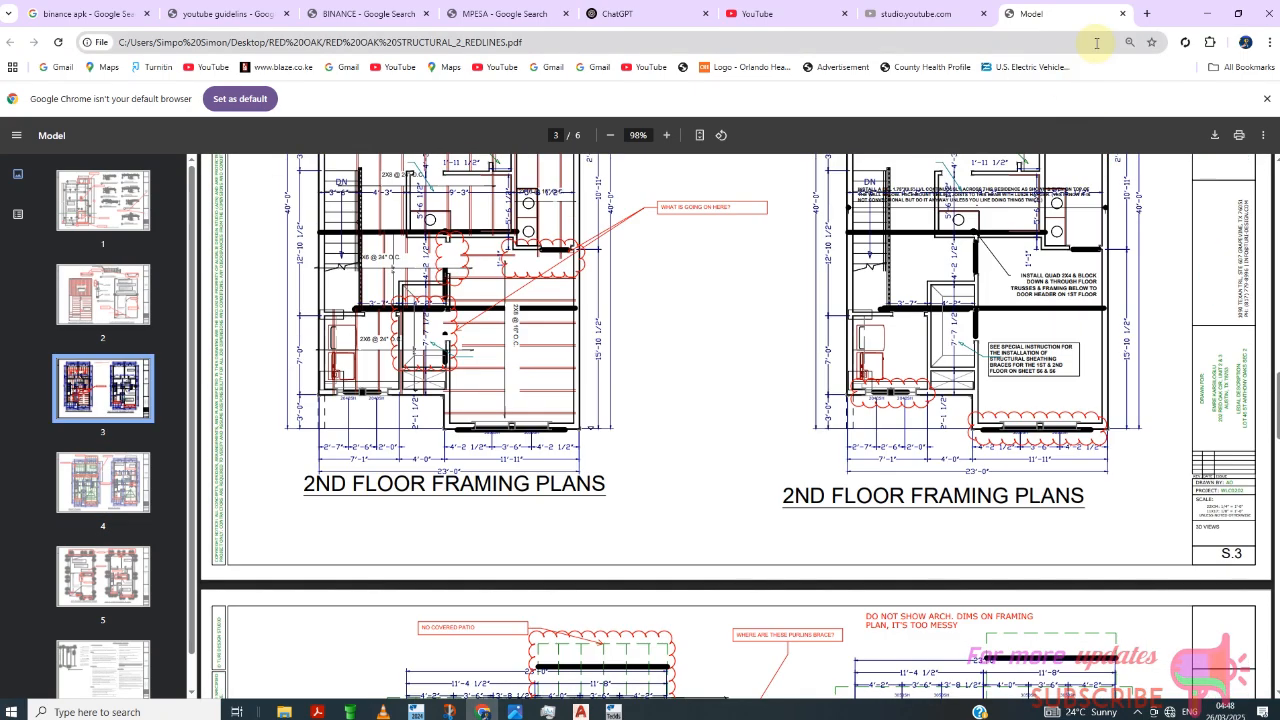
{"action": "left_click", "coordinate": [1123, 15]}
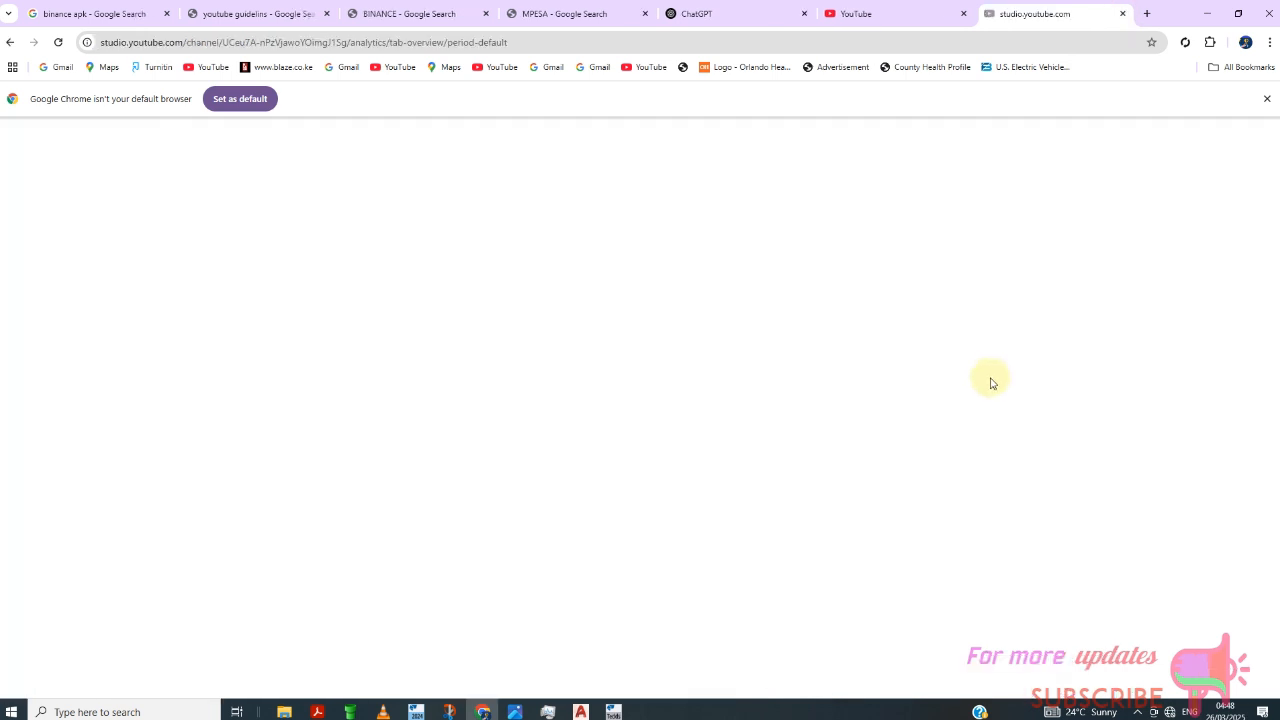
- Return to Adobe Acrobat and look over the redlines on the floor framing and roof plan pages
{"action": "left_click", "coordinate": [317, 712]}
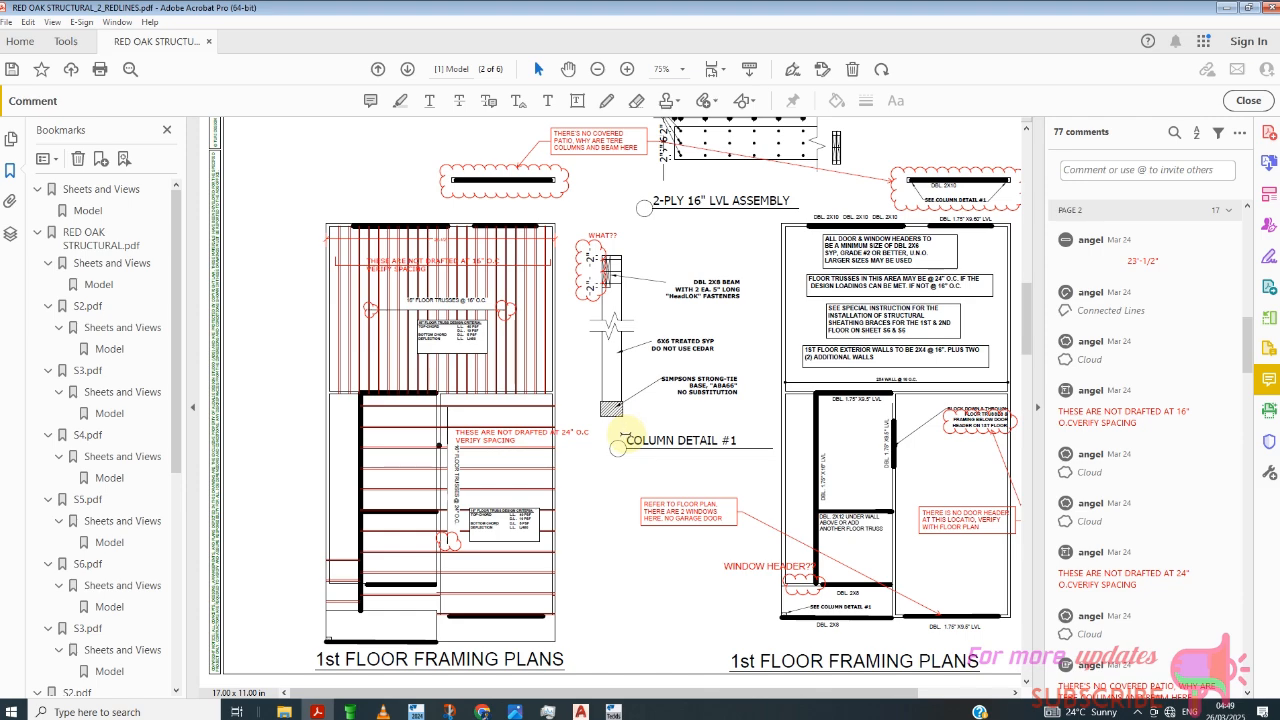
{"action": "scroll", "coordinate": [710, 453], "scroll_direction": "down", "scroll_amount": 5}
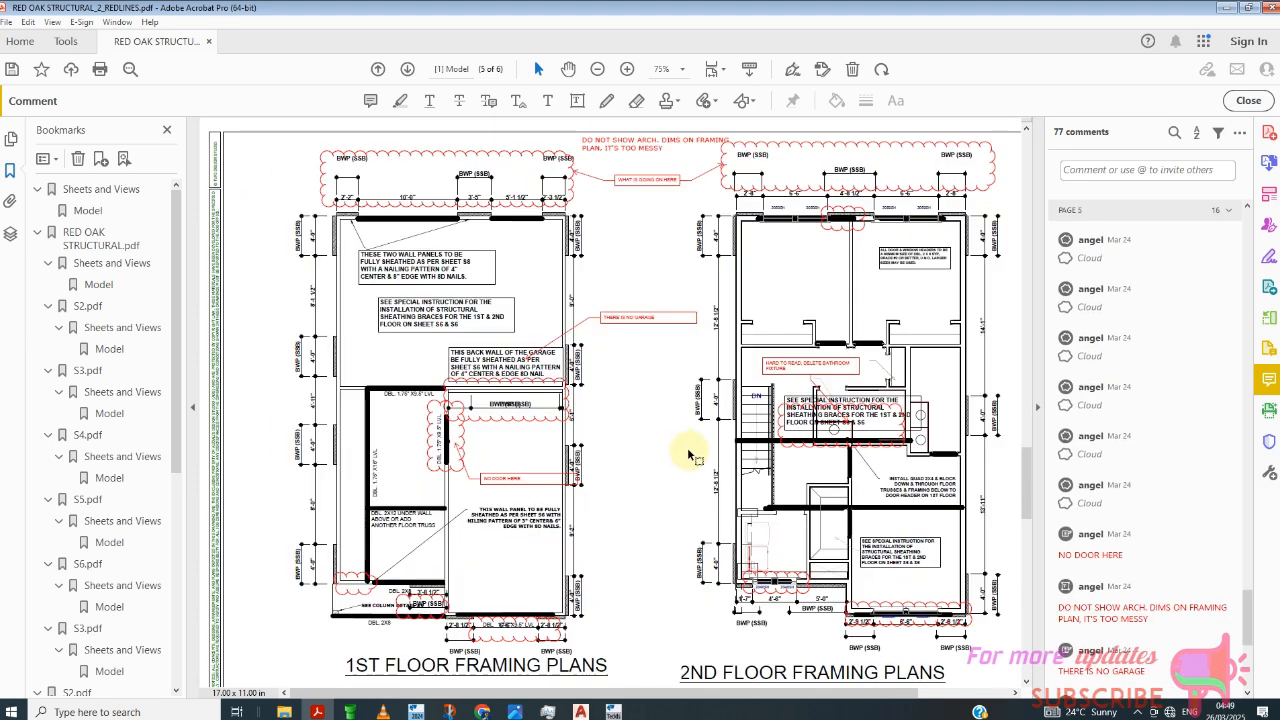
{"action": "scroll", "coordinate": [688, 456], "scroll_direction": "up", "scroll_amount": 4}
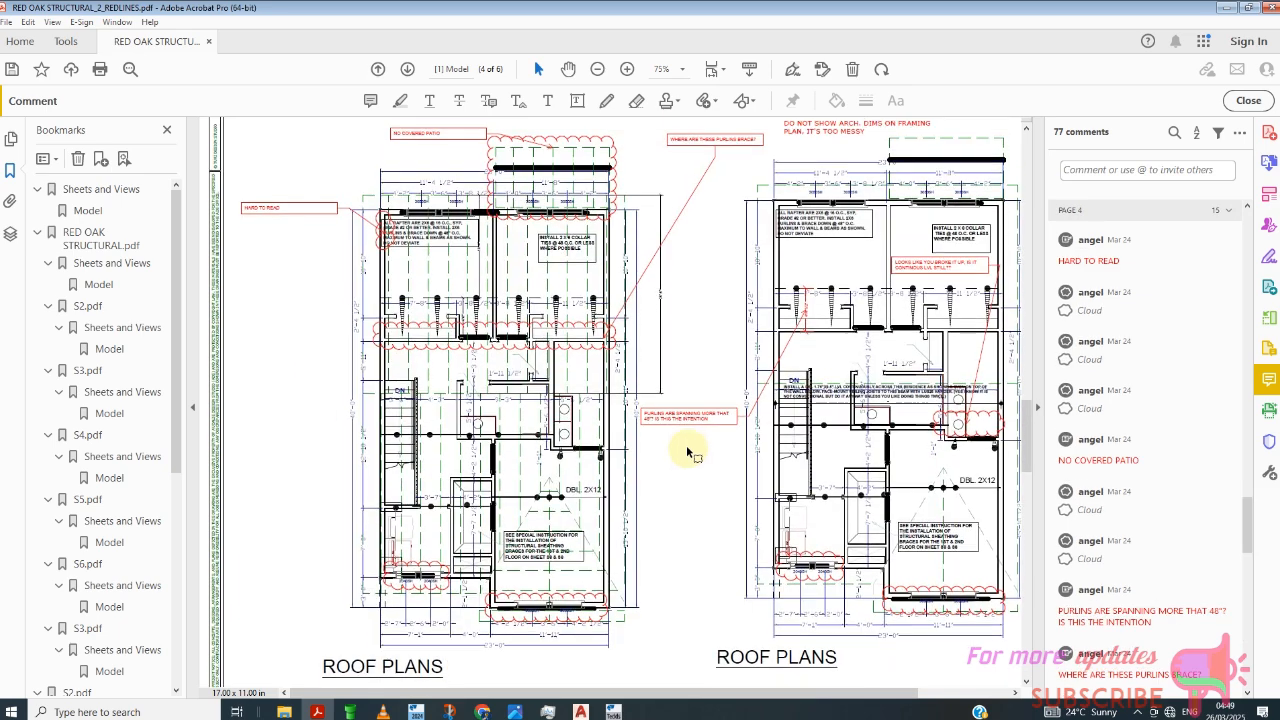
{"action": "scroll", "coordinate": [686, 446], "scroll_direction": "up", "scroll_amount": 2}
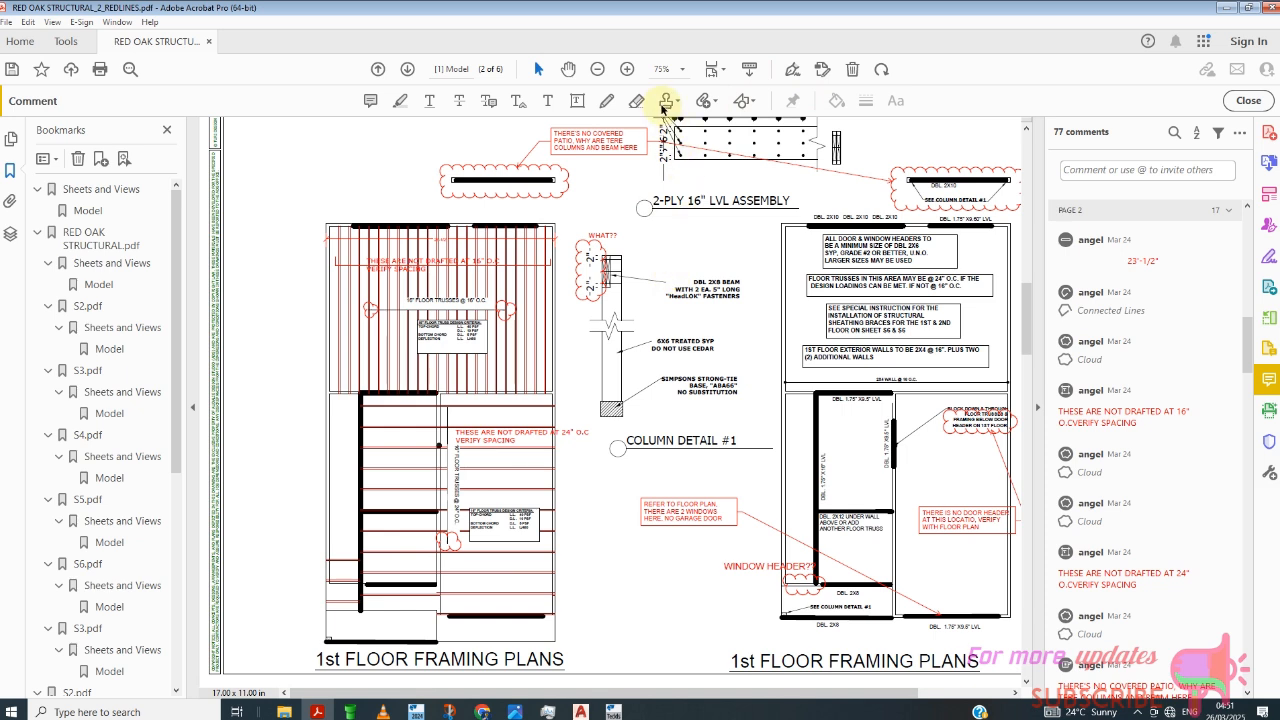
- Place a dynamic REVISED stamp over the COLUMN DETAIL #1 title, with TECSOLVEHUB as the identity name
{"action": "left_click", "coordinate": [666, 101]}
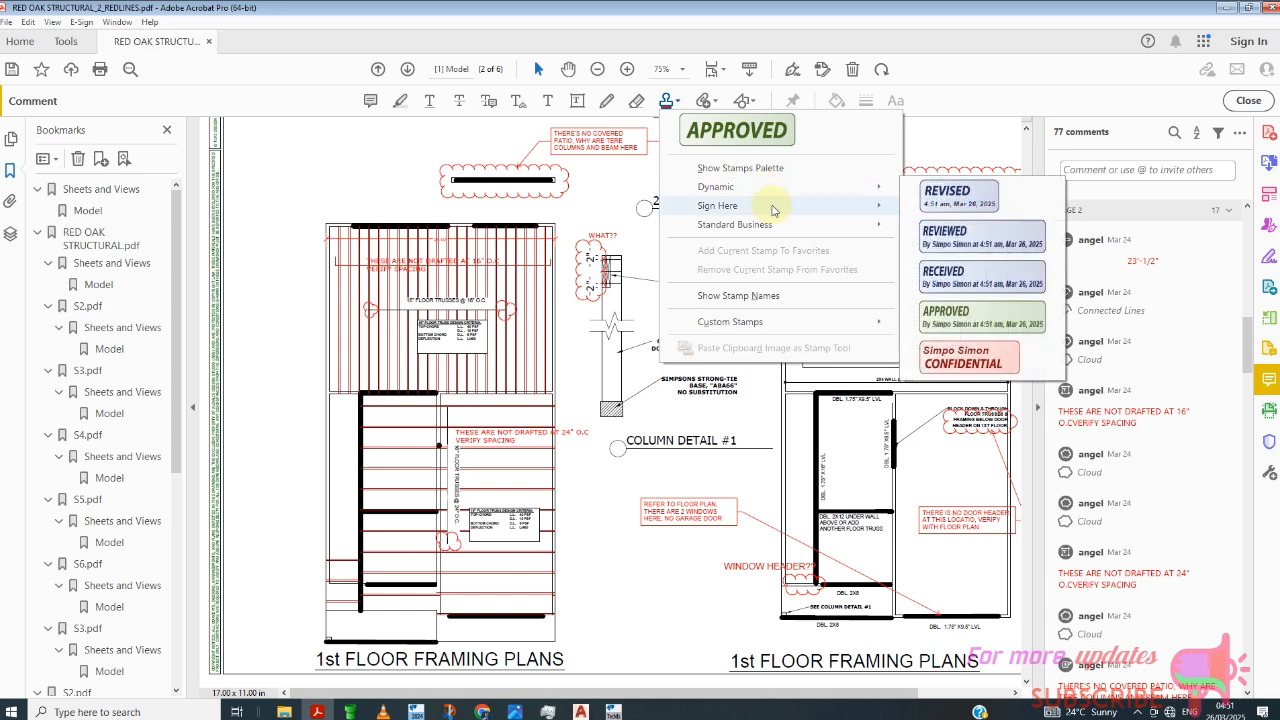
{"action": "mouse_move", "coordinate": [785, 205]}
{"action": "mouse_move", "coordinate": [838, 188]}
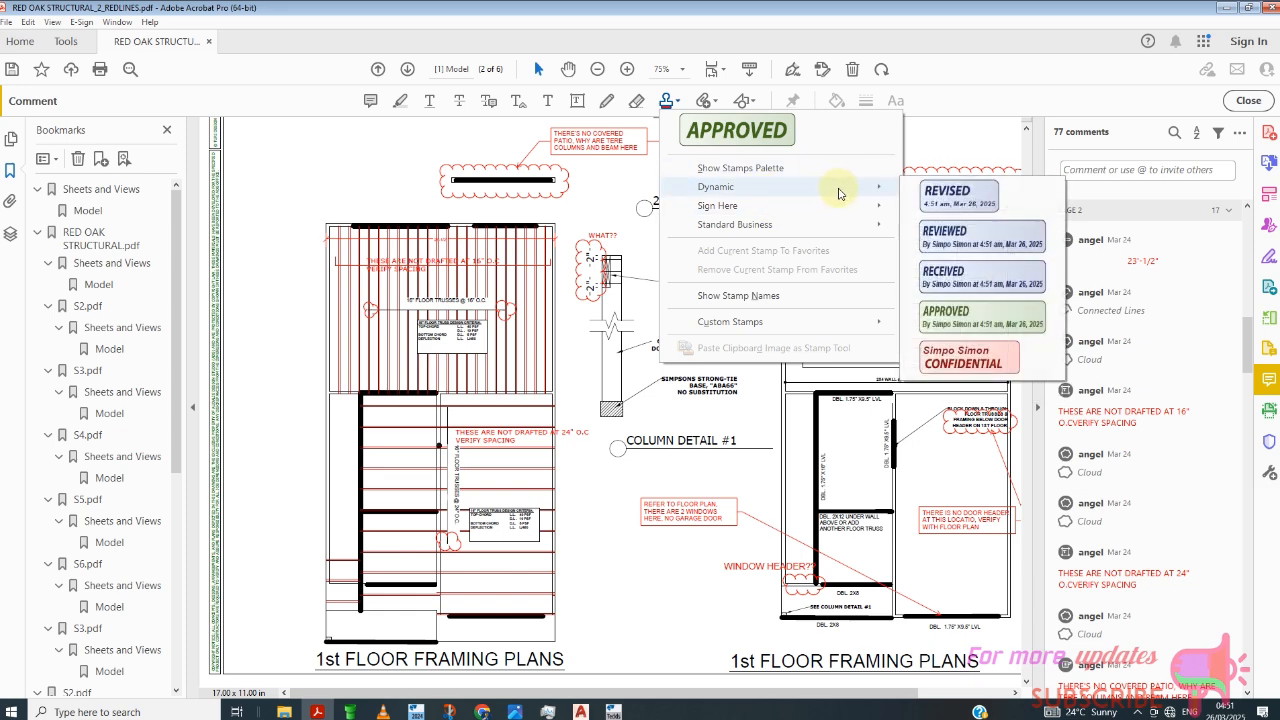
{"action": "left_click", "coordinate": [962, 204]}
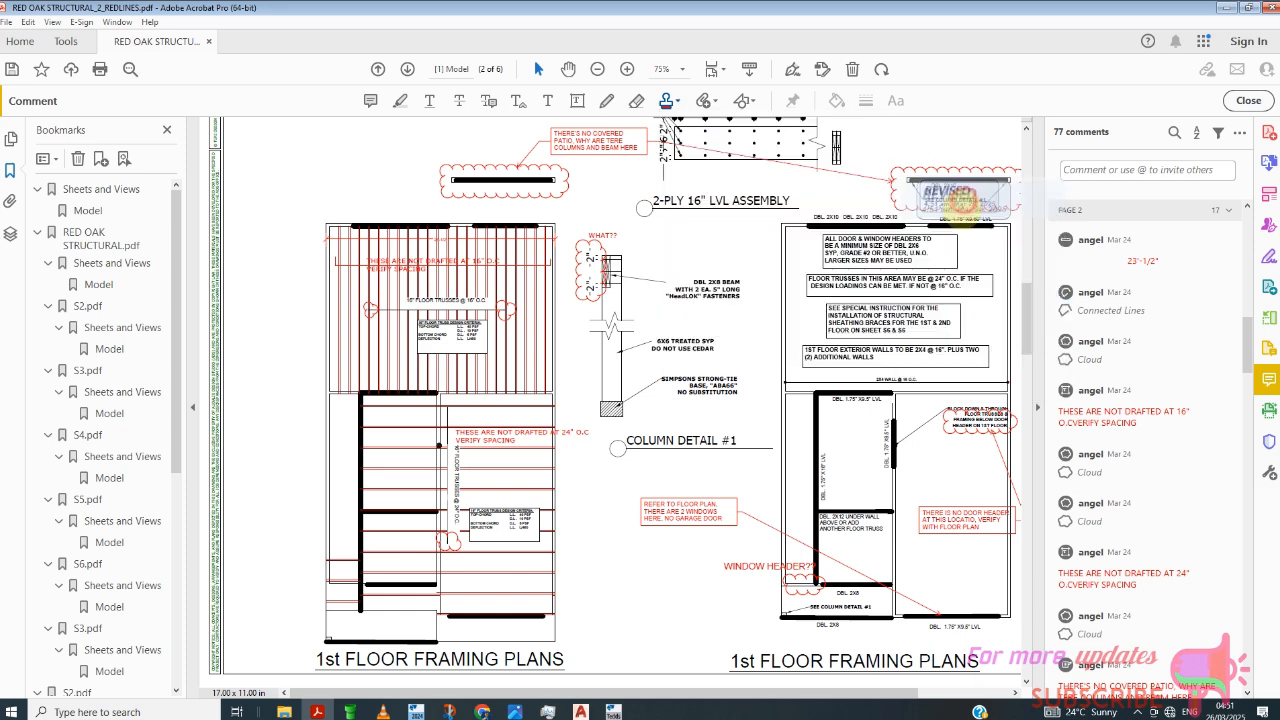
{"action": "left_click", "coordinate": [714, 258]}
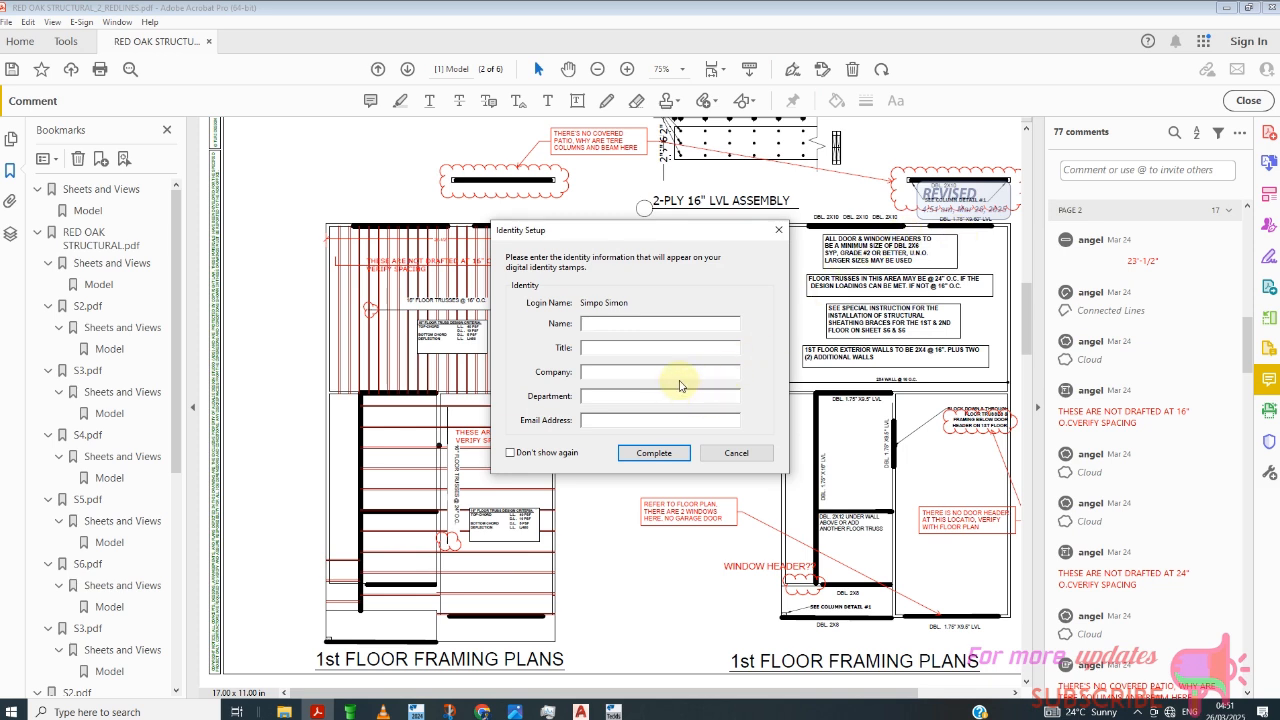
{"action": "type", "text": "TECSOLVEHUB"}
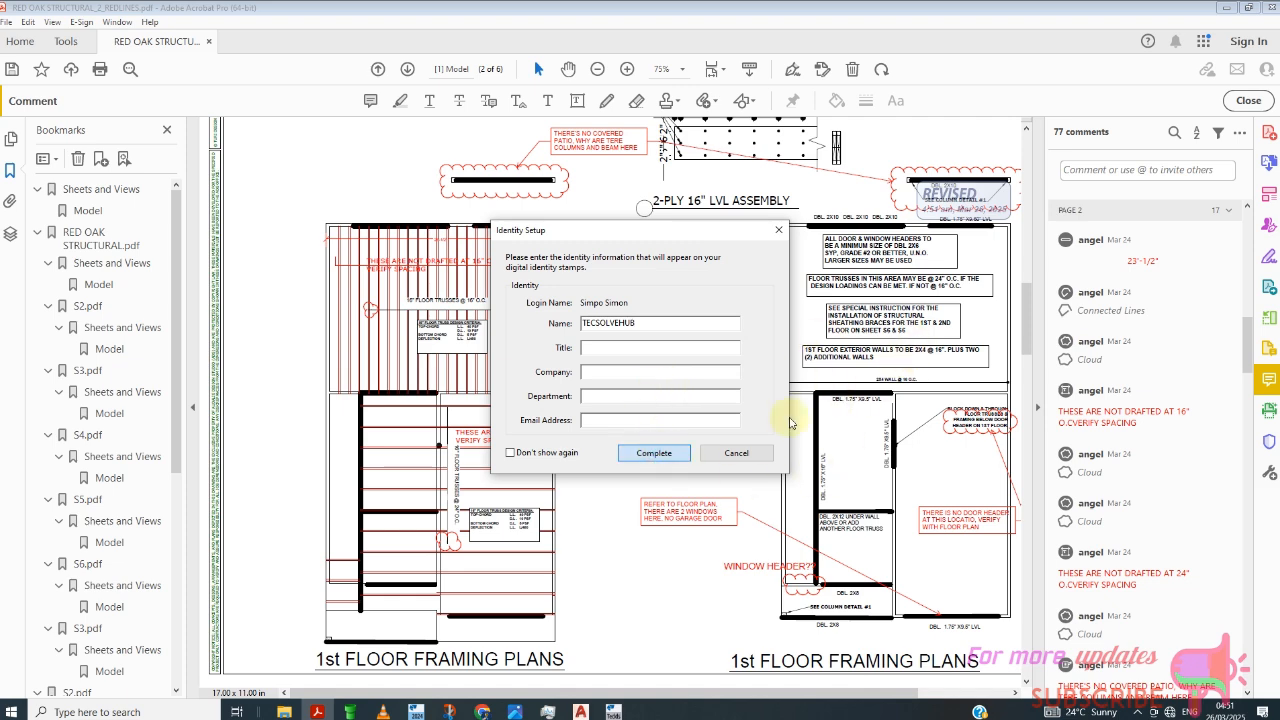
{"action": "left_click", "coordinate": [652, 452]}
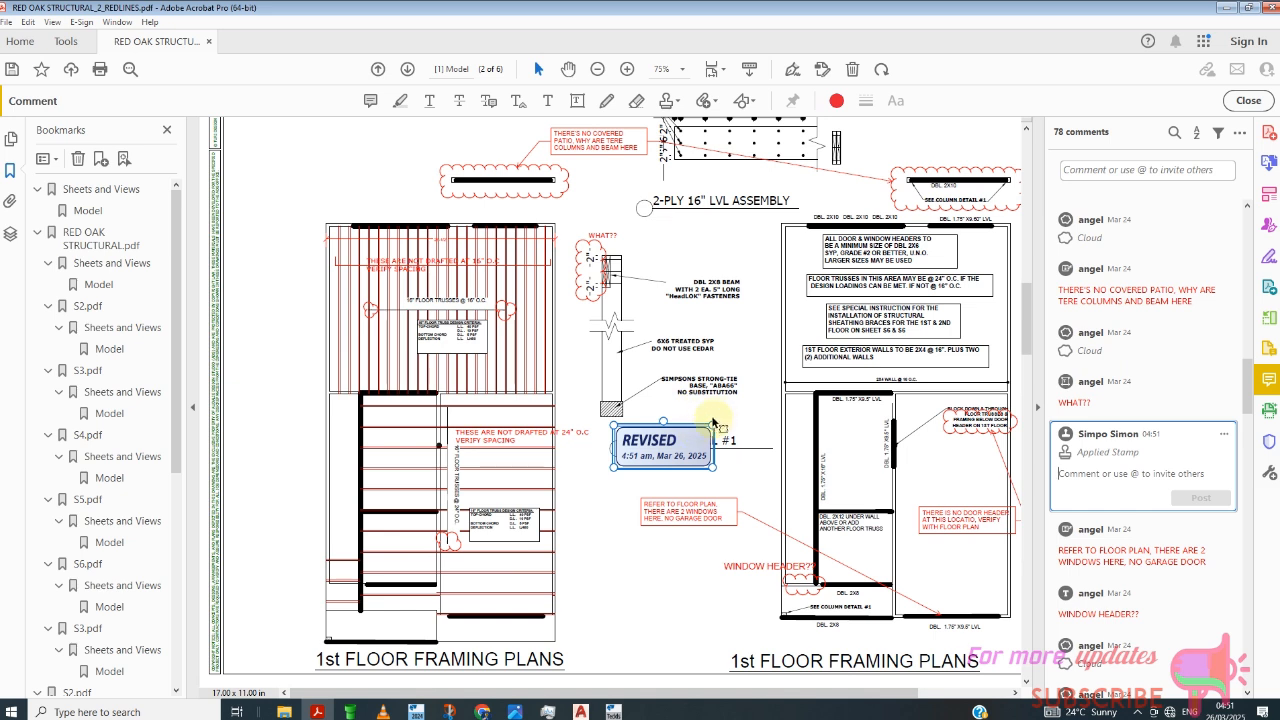
- Close the commenting tools, deselect the stamp and look over the structural notes and the preceding framing plan page
{"action": "left_click", "coordinate": [1248, 100]}
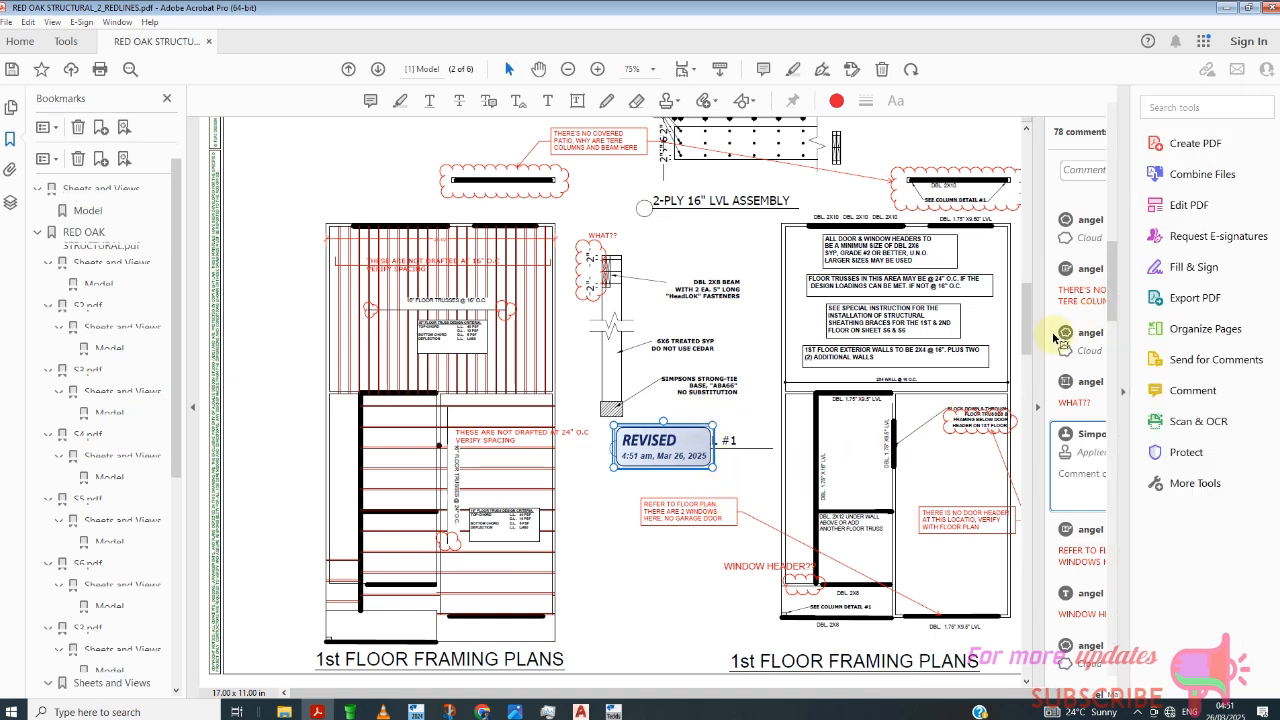
{"action": "left_click", "coordinate": [762, 411]}
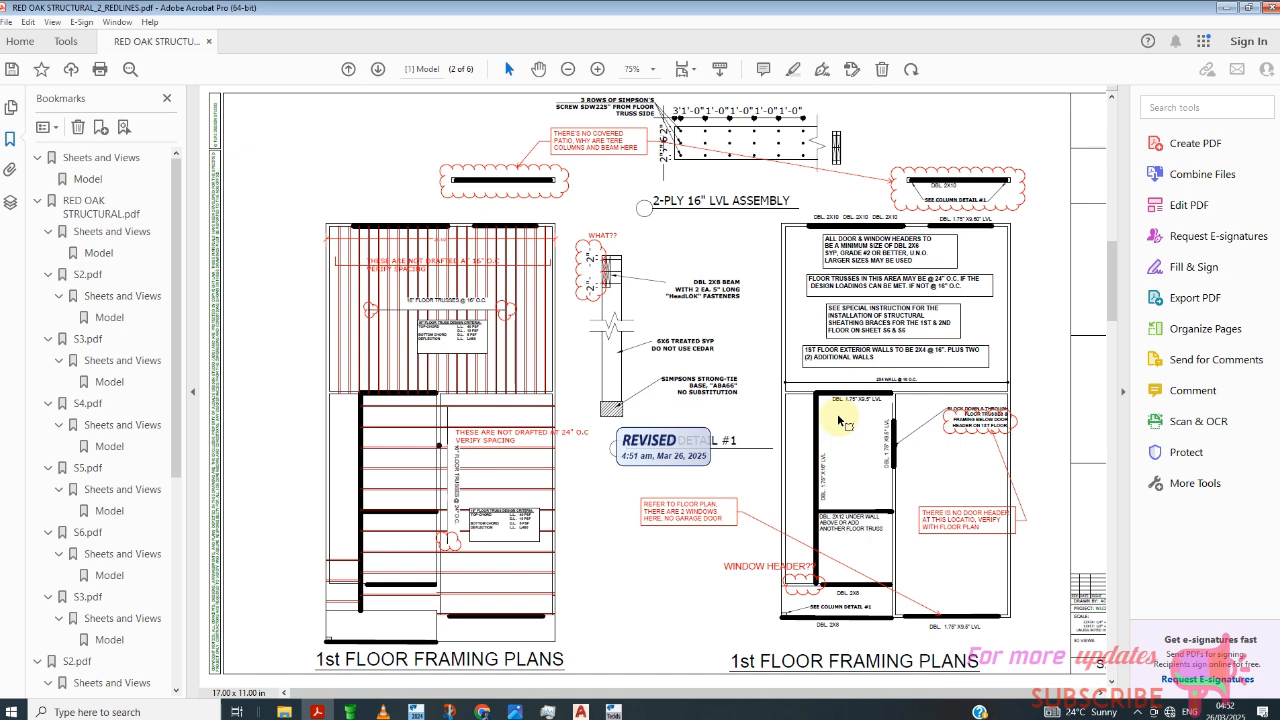
{"action": "scroll", "coordinate": [684, 177], "scroll_direction": "down", "scroll_amount": 5}
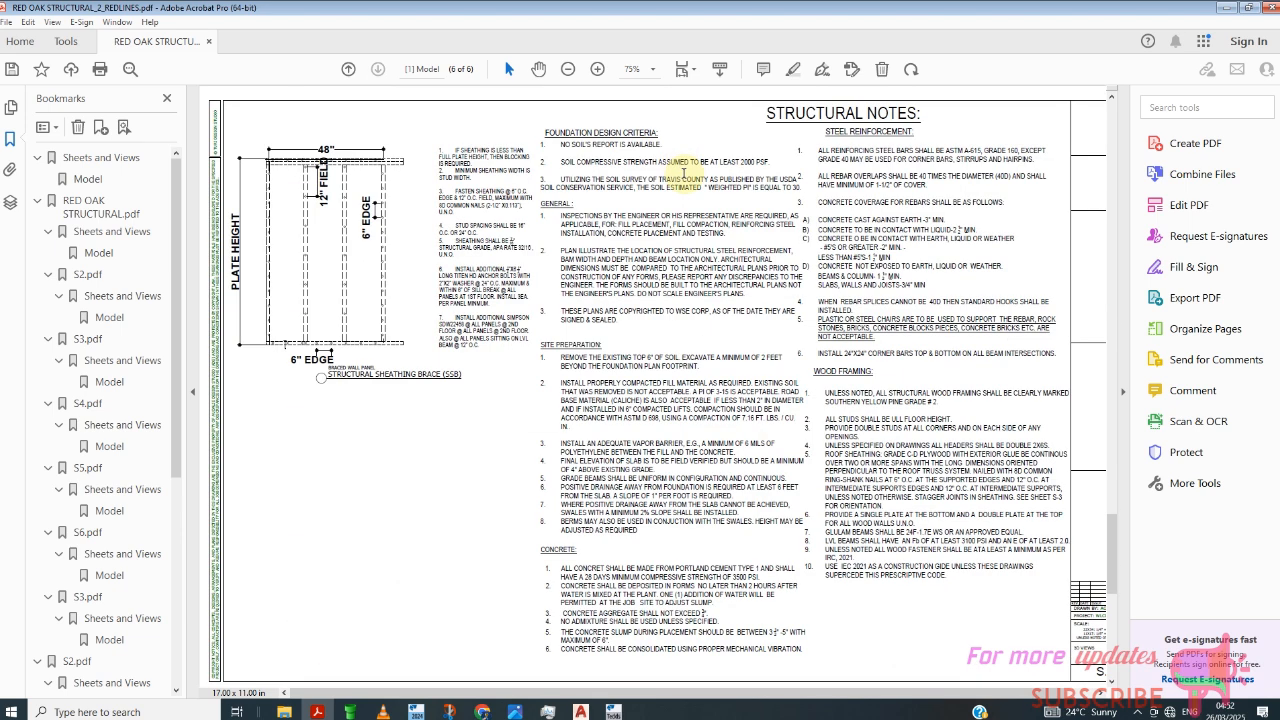
{"action": "scroll", "coordinate": [684, 177], "scroll_direction": "up", "scroll_amount": 1}
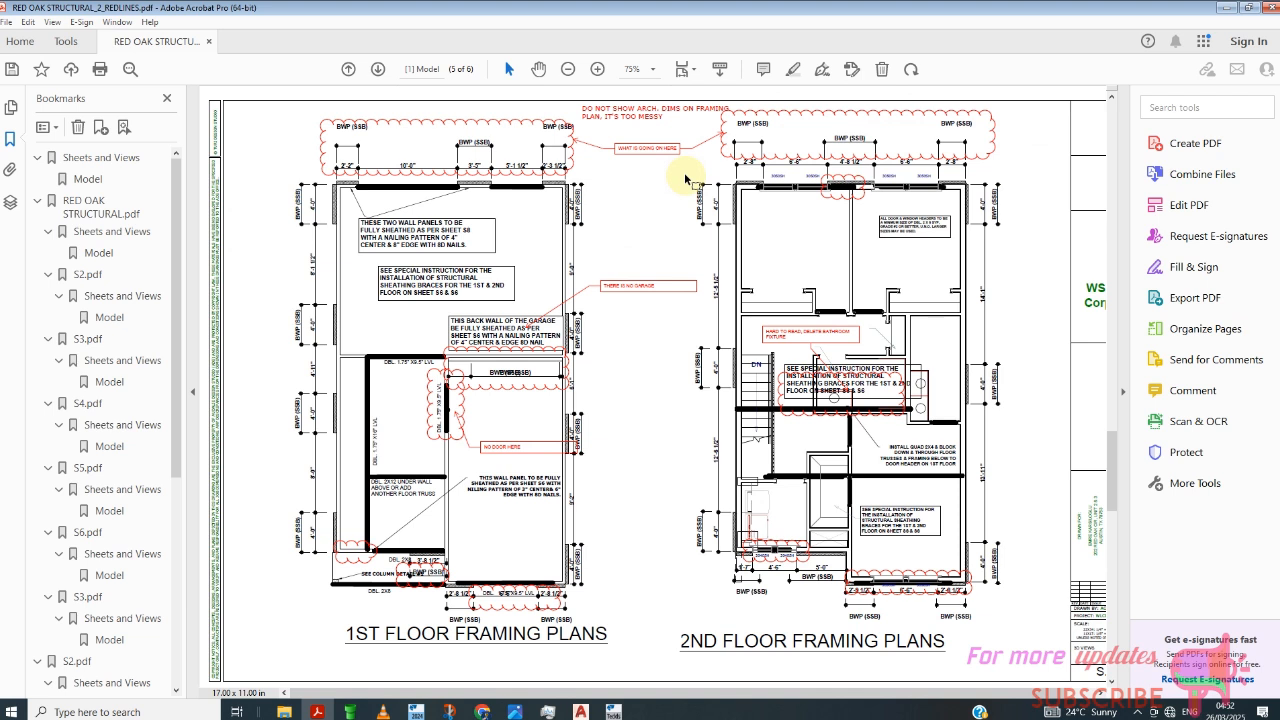
{"action": "left_click", "coordinate": [1147, 712]}
{"action": "left_click", "coordinate": [1150, 685]}
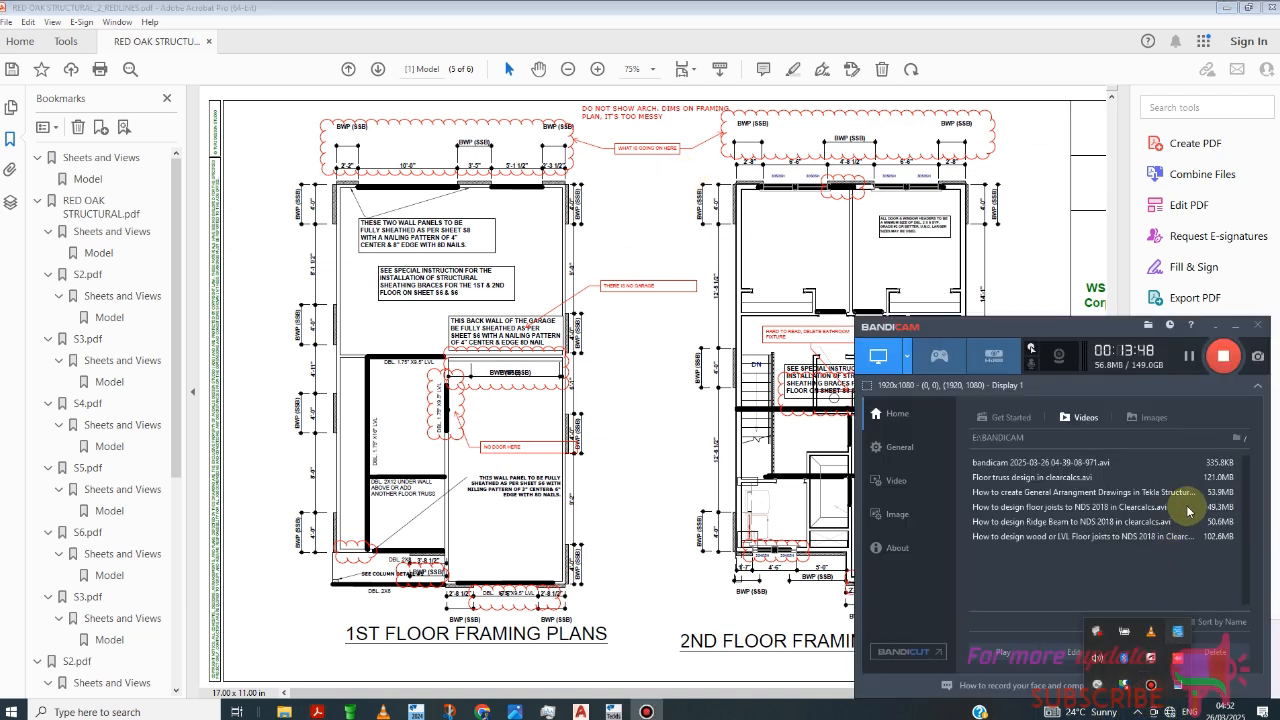